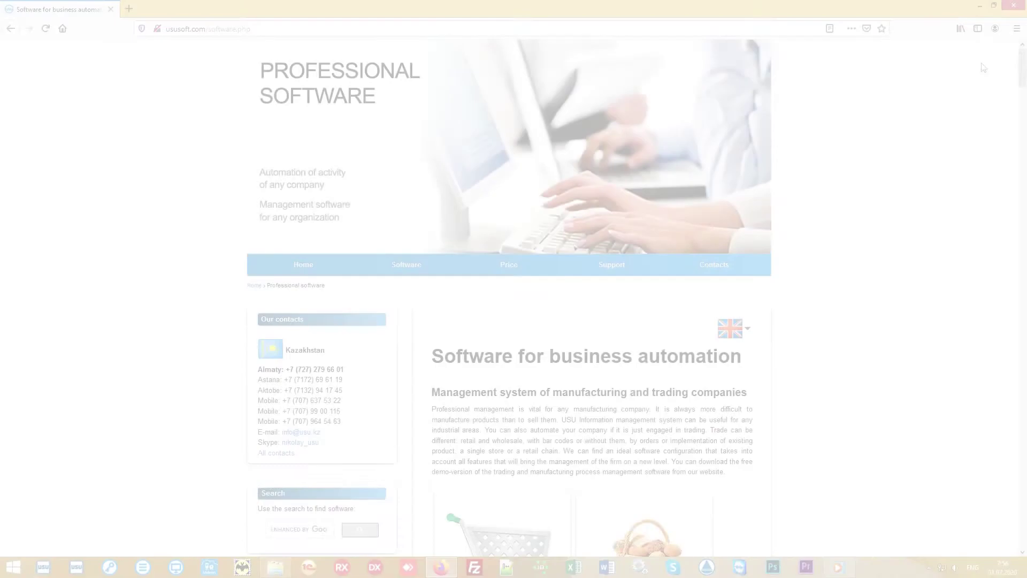
mouse_move(1023, 61)
left_mouse_down()
mouse_move(1023, 482)
mouse_move(1023, 41)
left_mouse_up()
scroll(947, 166, "down", 3)
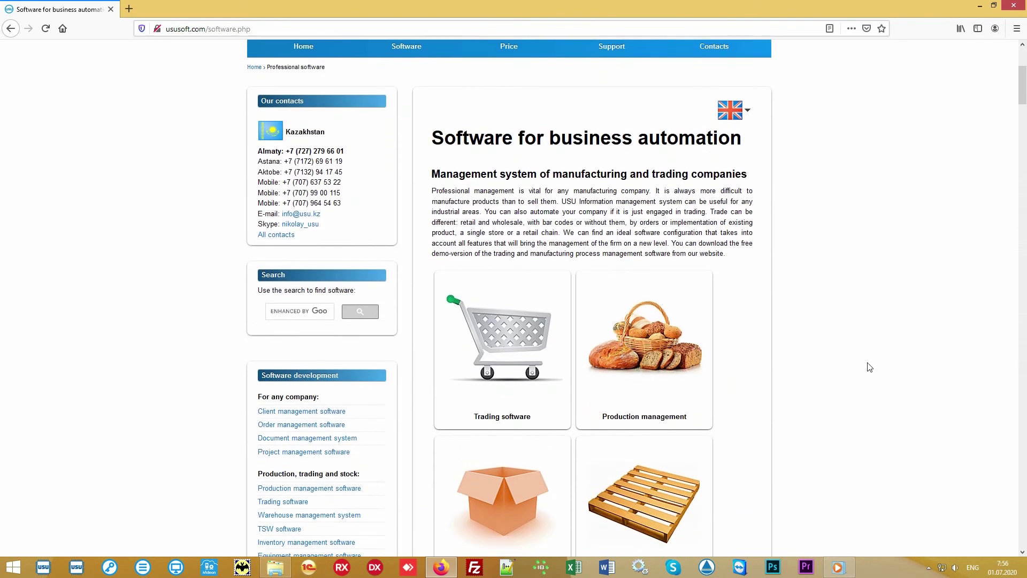
Open the Trading software page from the Software page tiles on ususoft.com
left_click(542, 289)
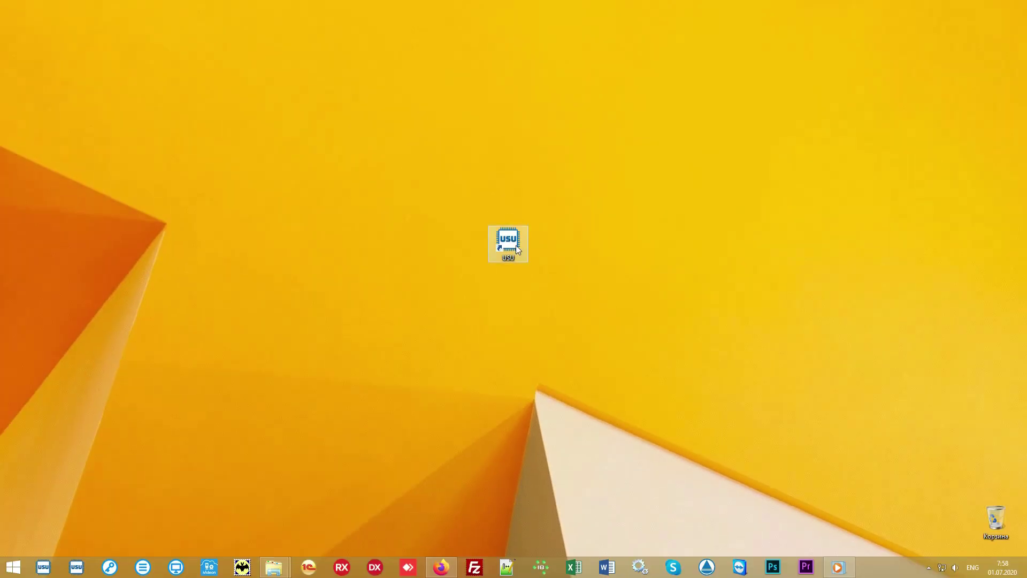
Launch USU from the desktop shortcut and log in with user and password
double_click(516, 244)
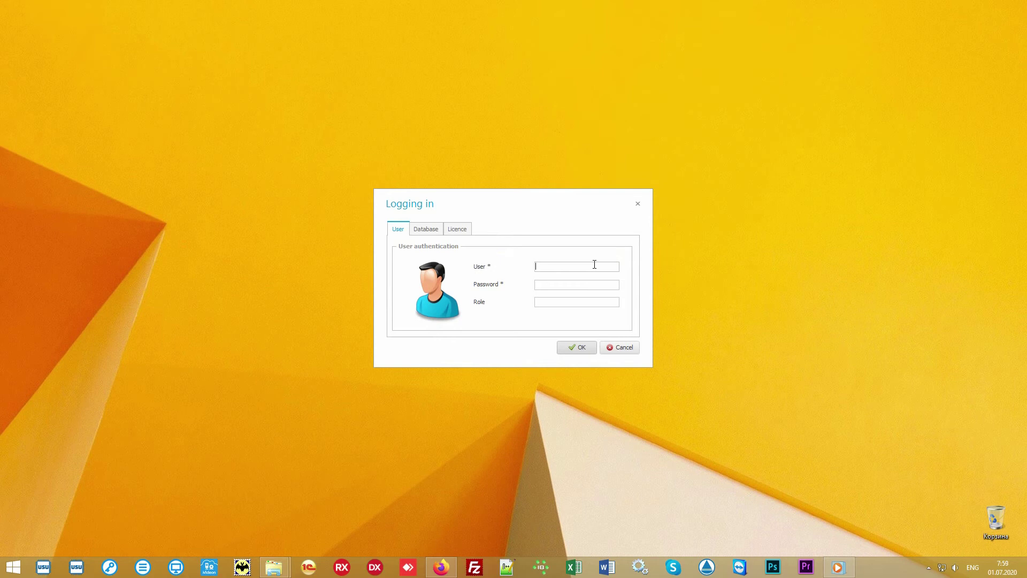
left_click(578, 285)
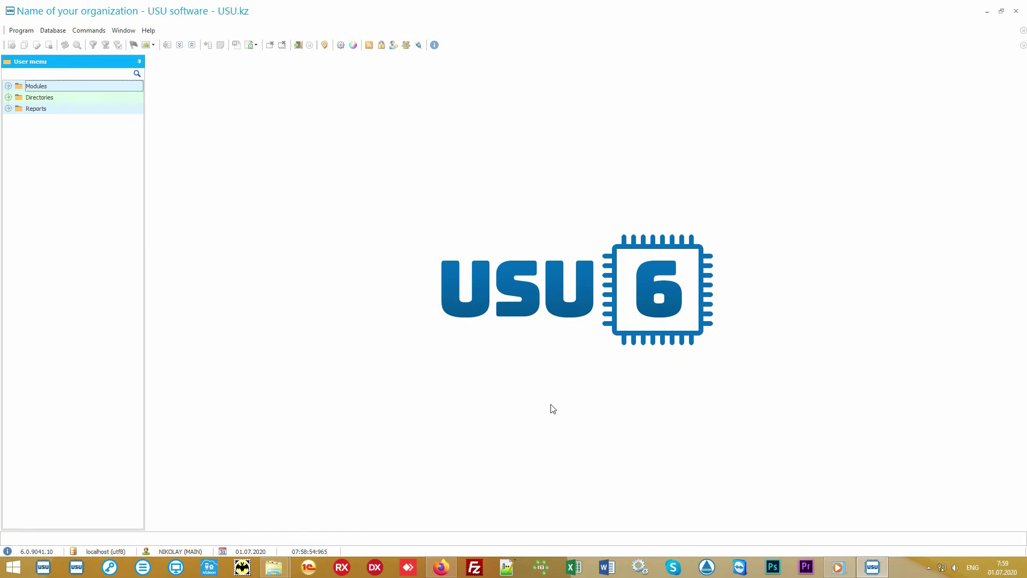
left_click(354, 46)
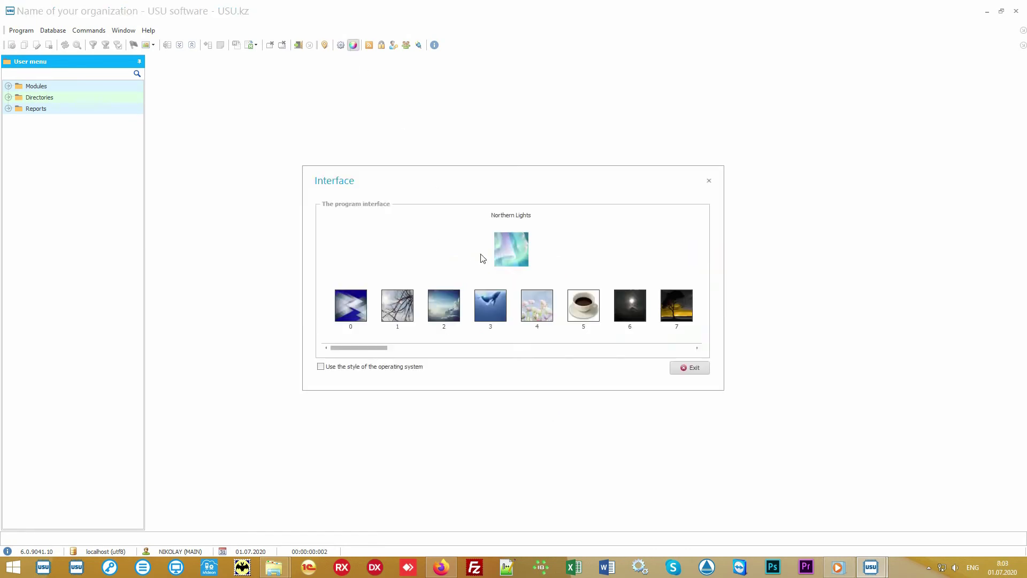
left_click(551, 302)
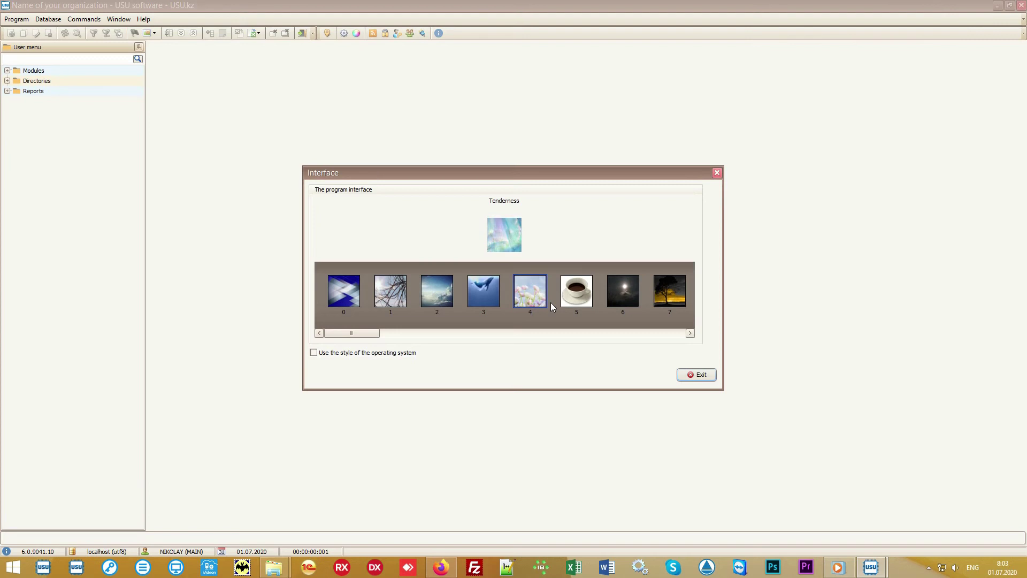
left_click(580, 291)
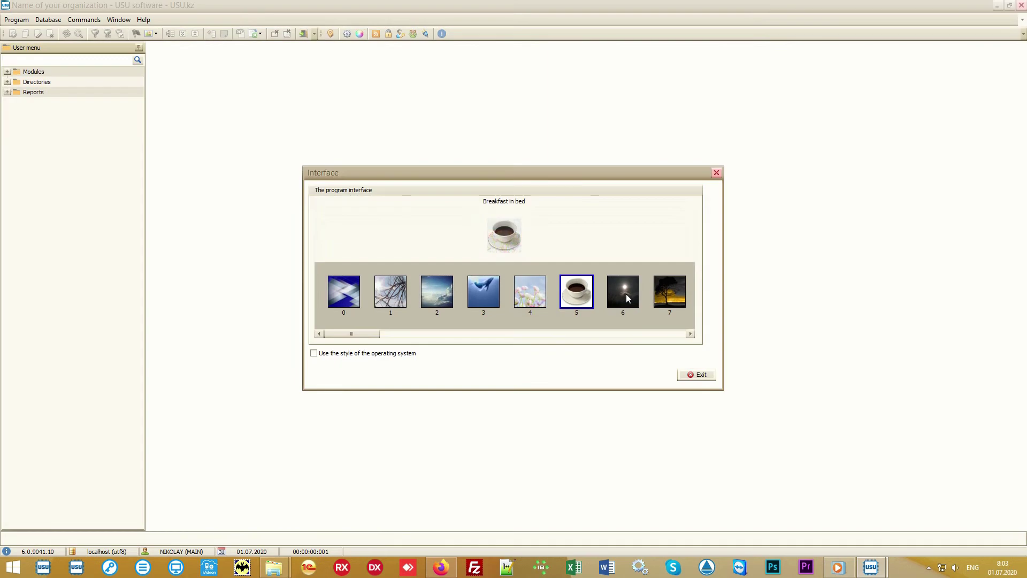
left_click(667, 290)
left_click_drag(368, 334, 533, 342)
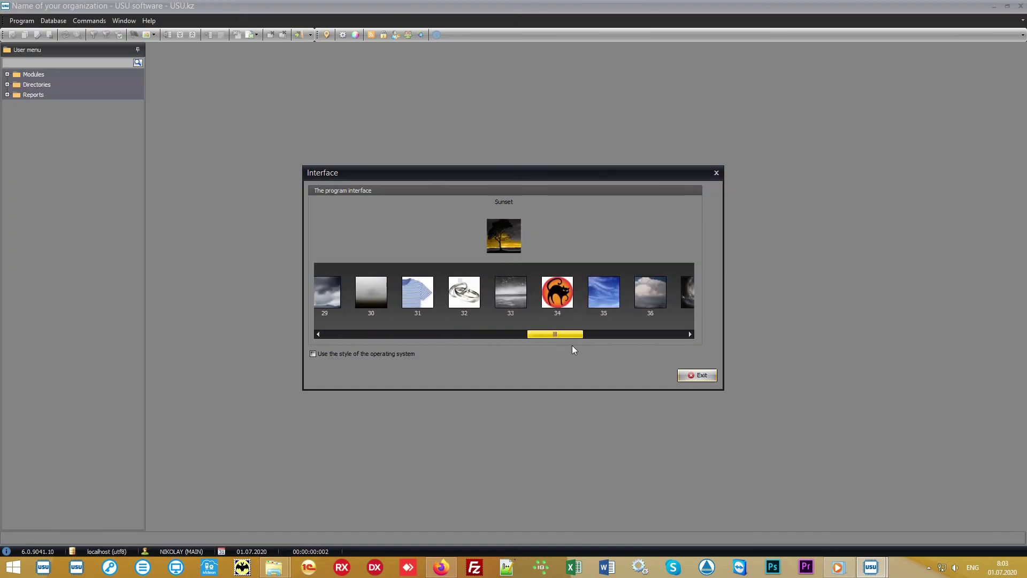
left_click_drag(533, 343, 635, 346)
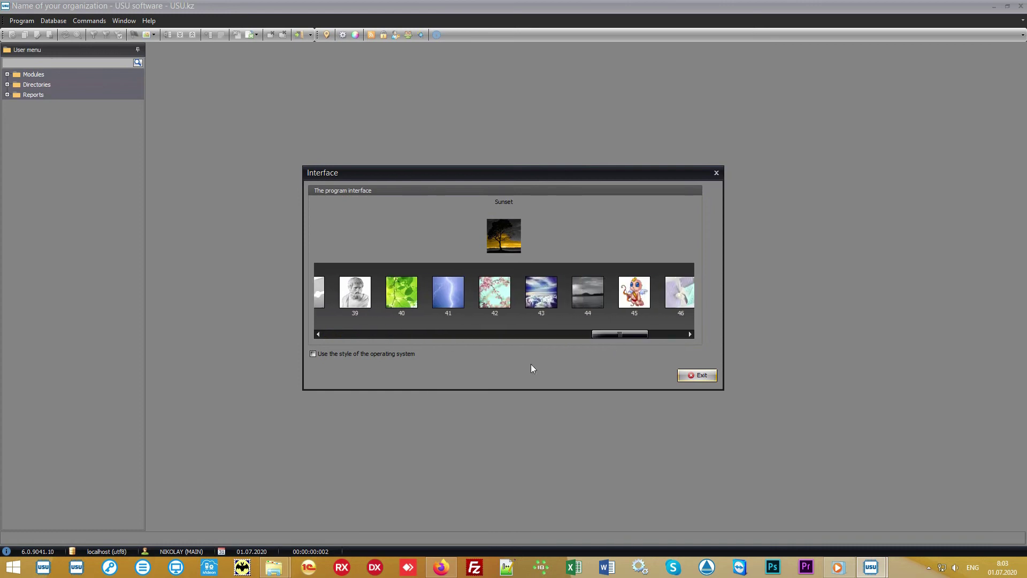
left_click(406, 290)
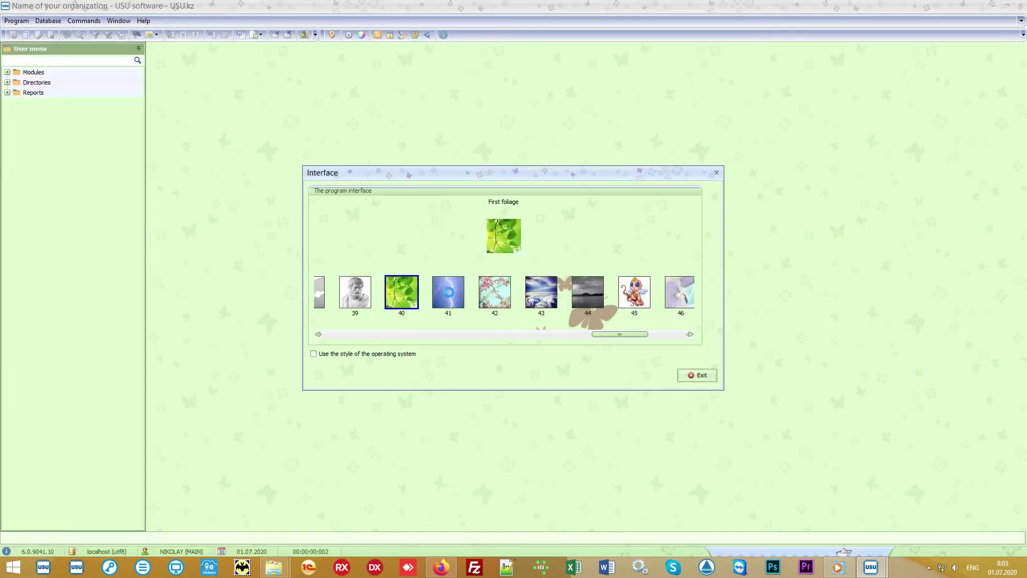
left_click(448, 292)
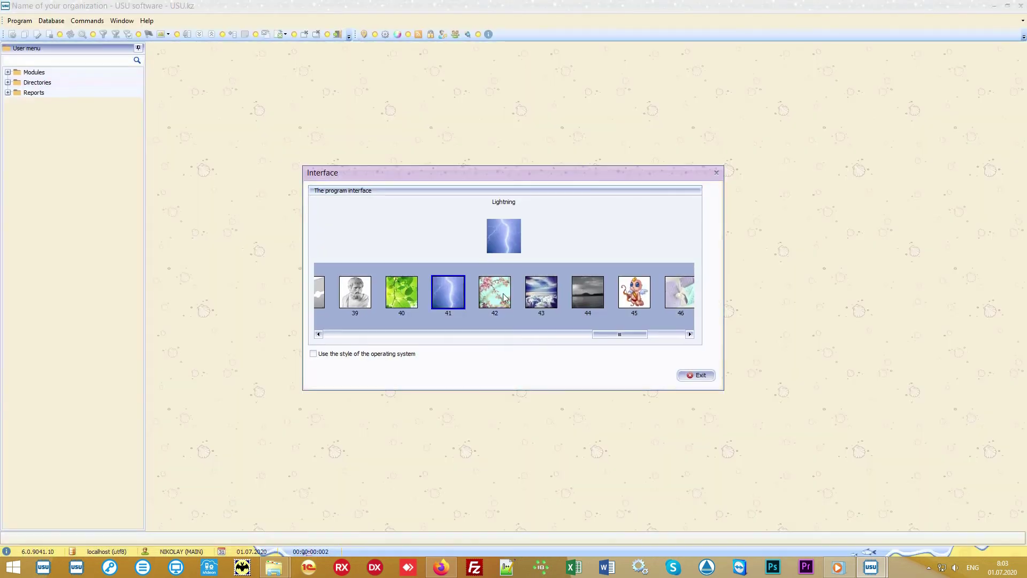
left_click(503, 297)
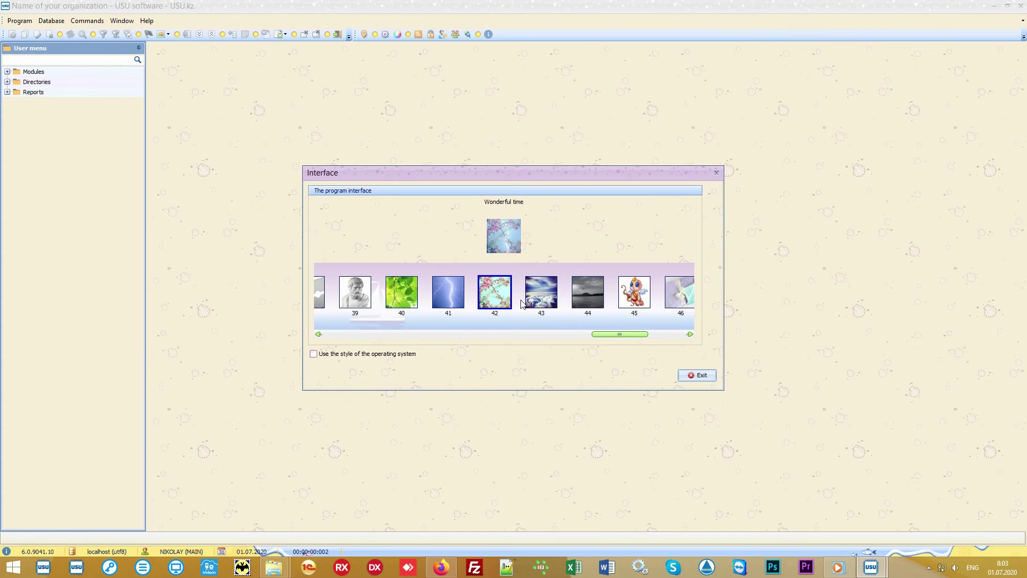
left_click(638, 297)
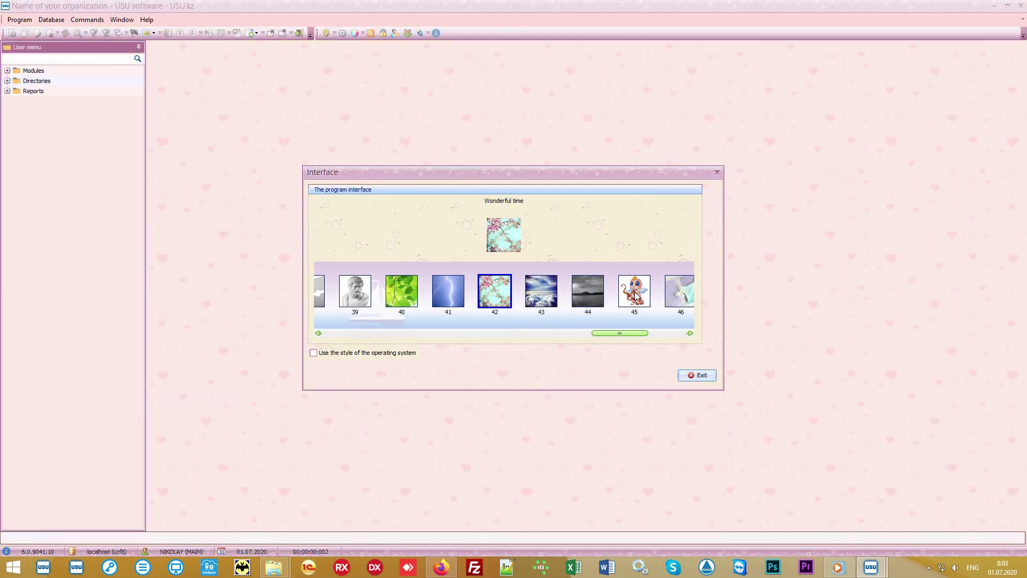
left_click(680, 293)
left_click_drag(629, 337, 673, 346)
left_click(670, 301)
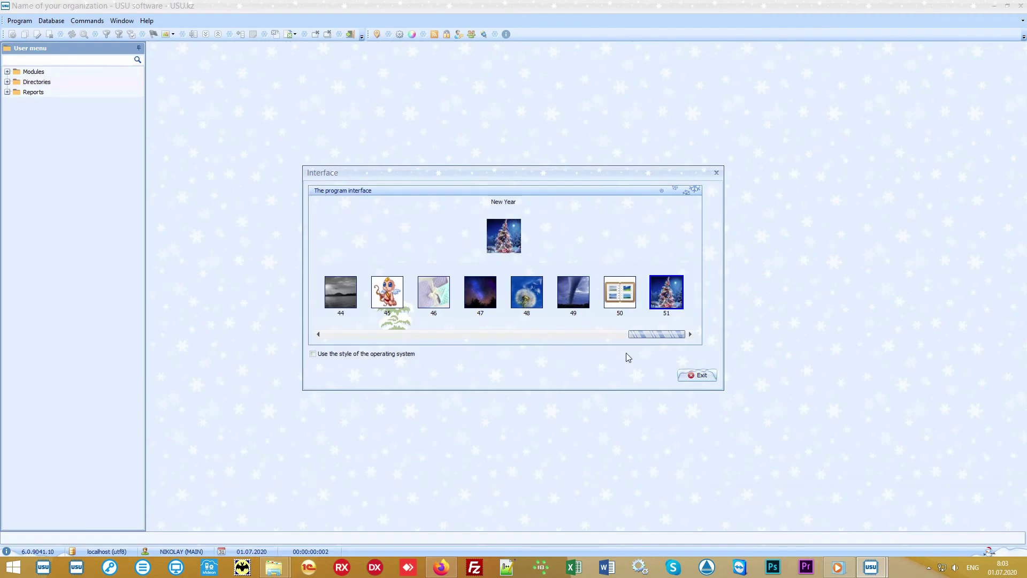
left_click_drag(648, 335, 458, 328)
left_click(438, 293)
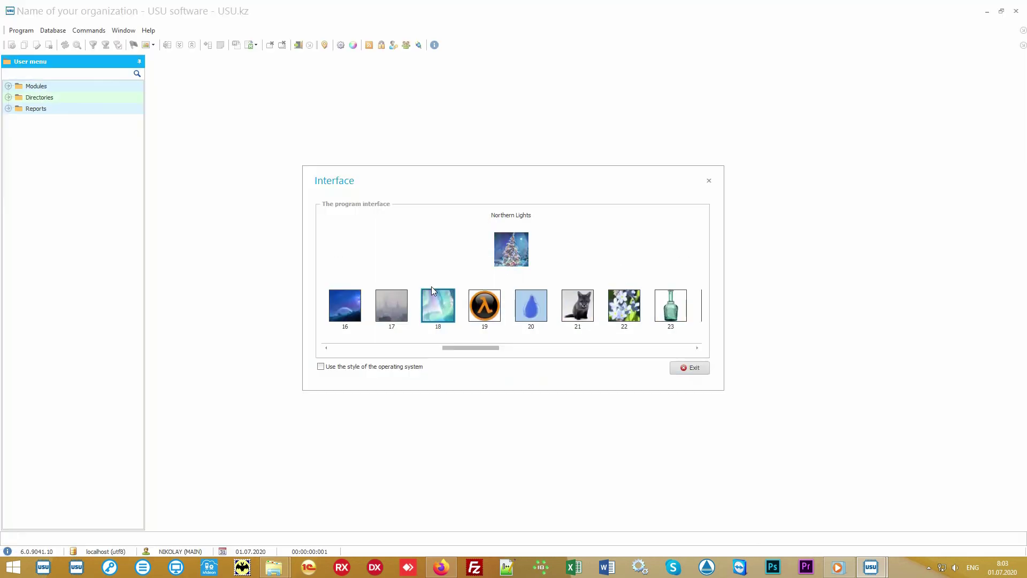
left_click(710, 180)
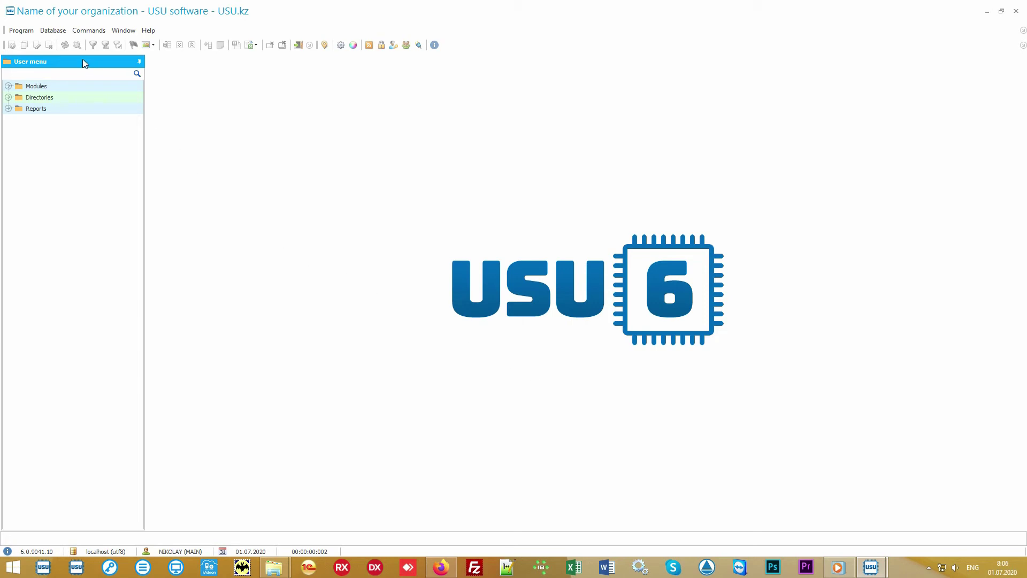
Browse the Modules, Directories and Reports sections of the User menu
left_click(73, 88)
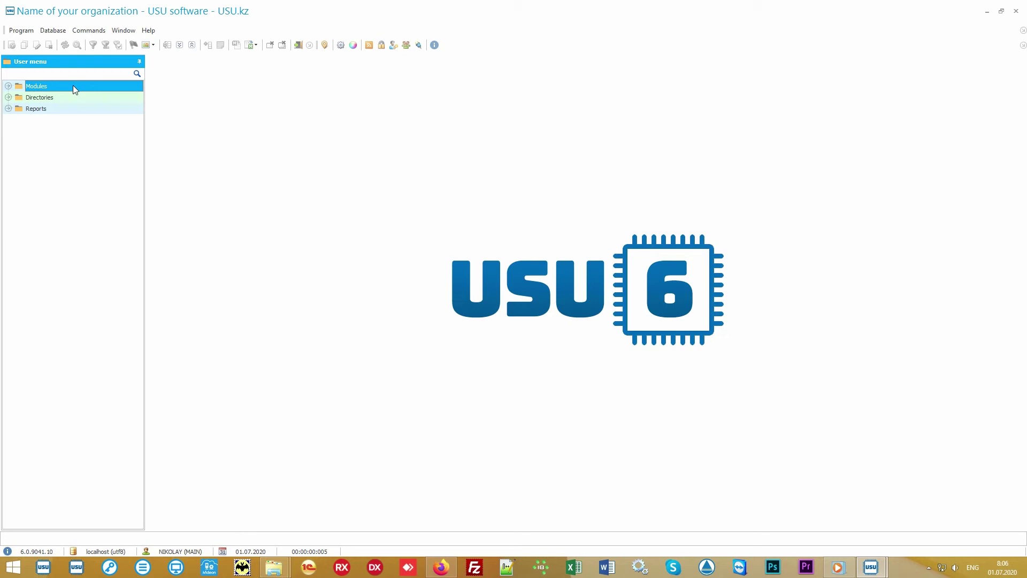
left_click(69, 98)
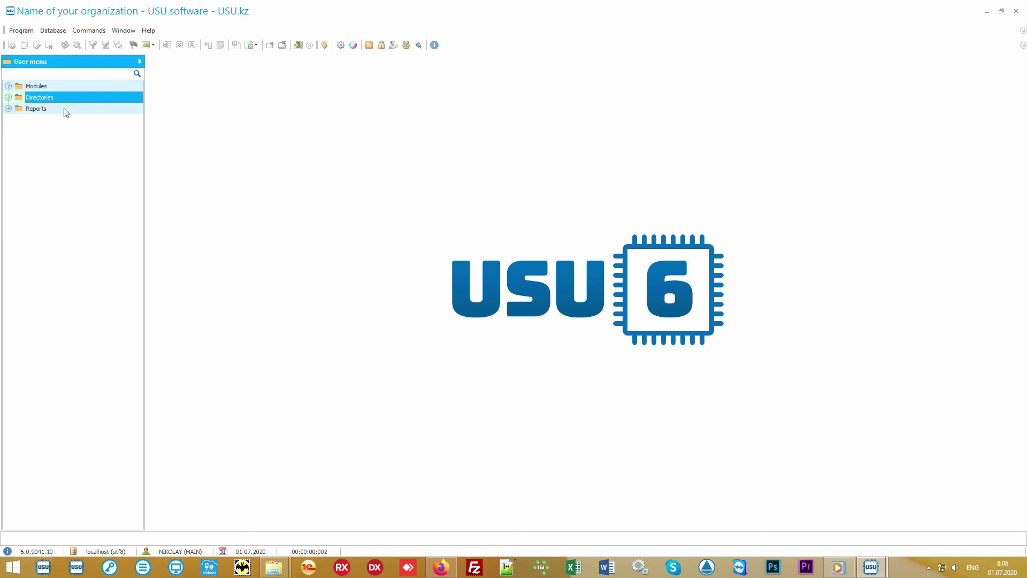
left_click(67, 112)
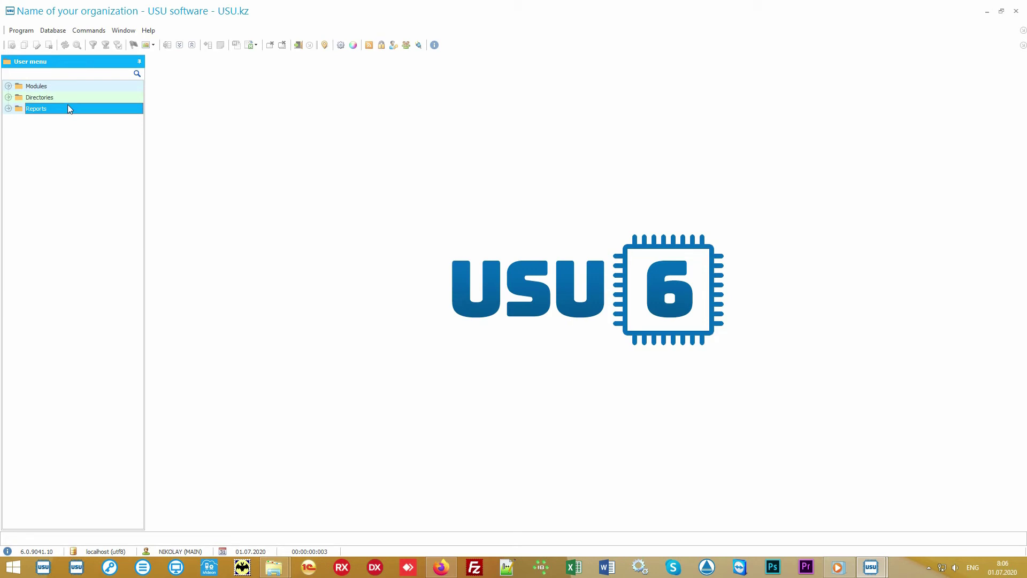
Expand Directories > Money and open the Currencies directory (USD, EUR, RUB)
double_click(76, 97)
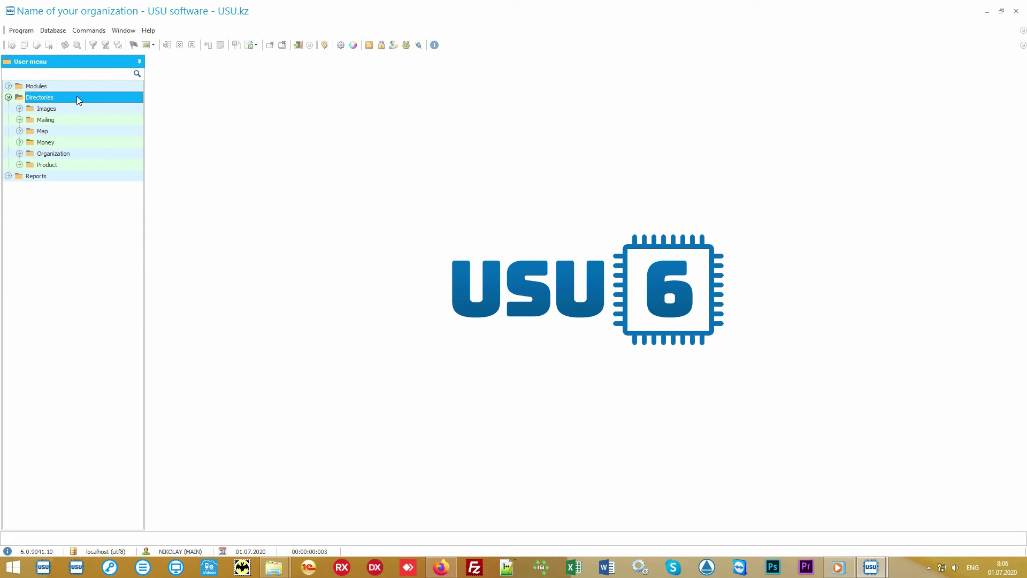
left_click(77, 141)
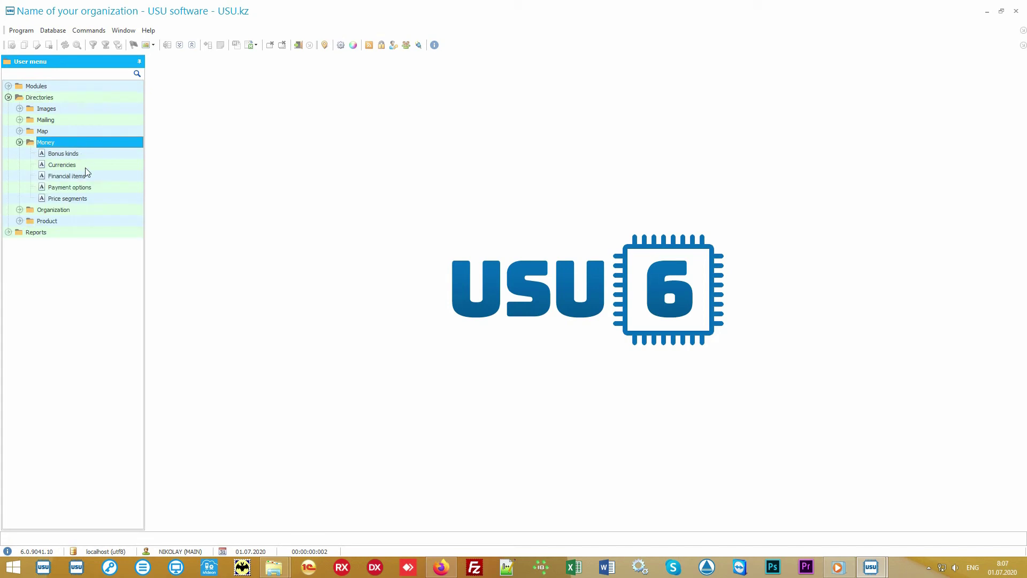
double_click(86, 167)
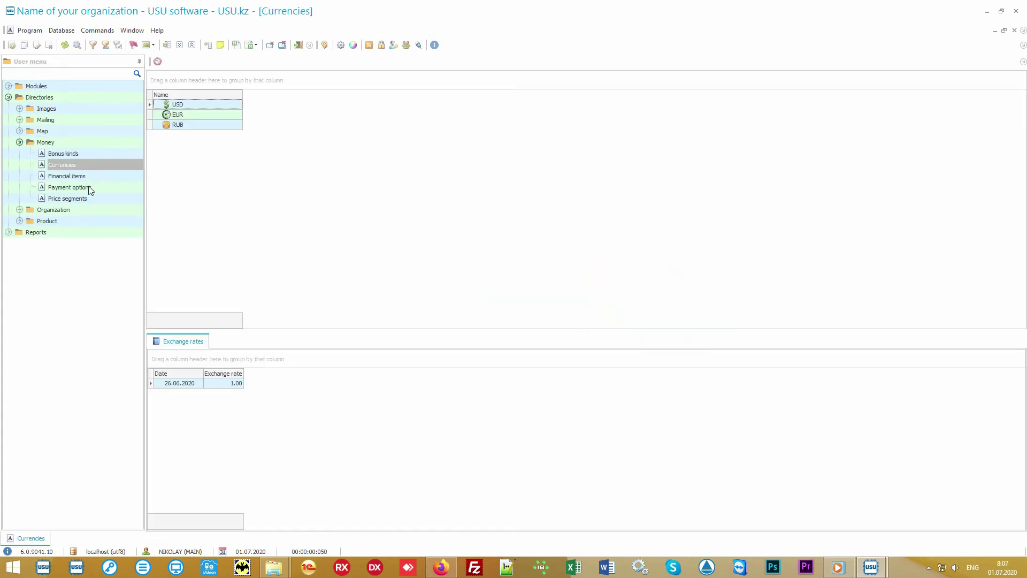
Open the Payment options directory under Money
left_click(97, 186)
double_click(95, 187)
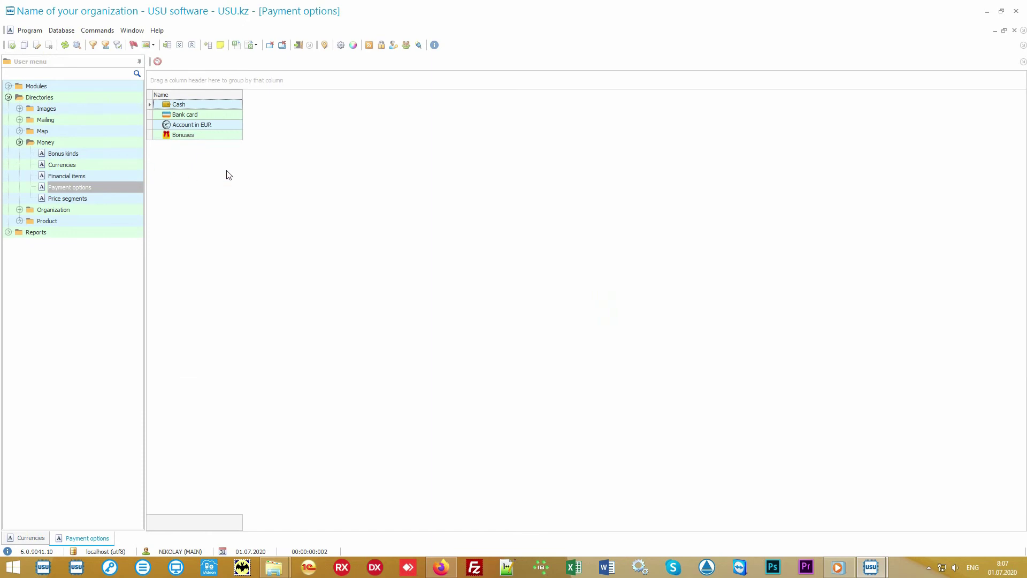
Expand Organization and open the Departments and Employees directories (Main store staff)
double_click(94, 212)
double_click(95, 232)
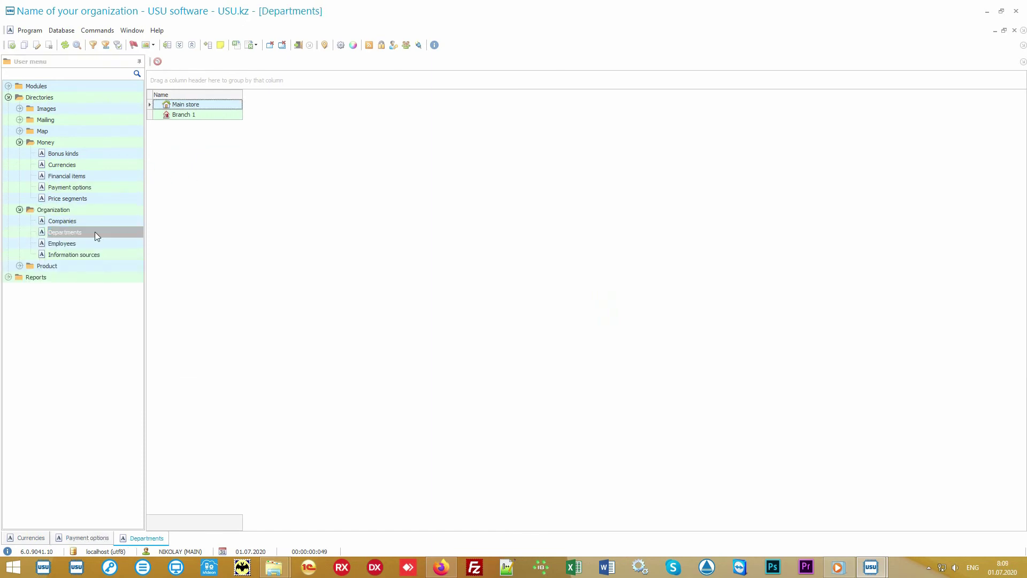
double_click(97, 245)
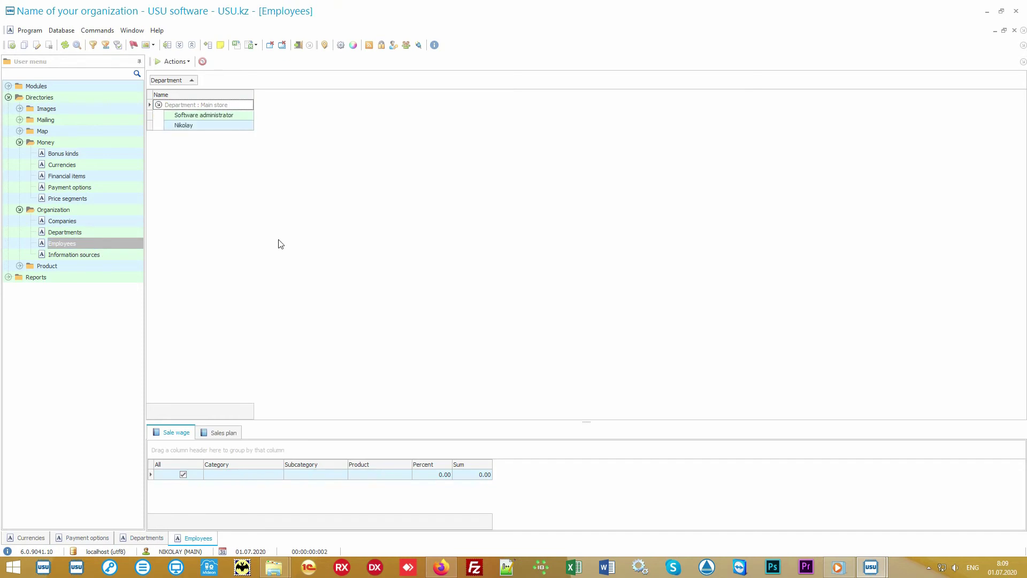
Open the Mailing templates directory with Happy Birthday! and Discounts!
double_click(114, 122)
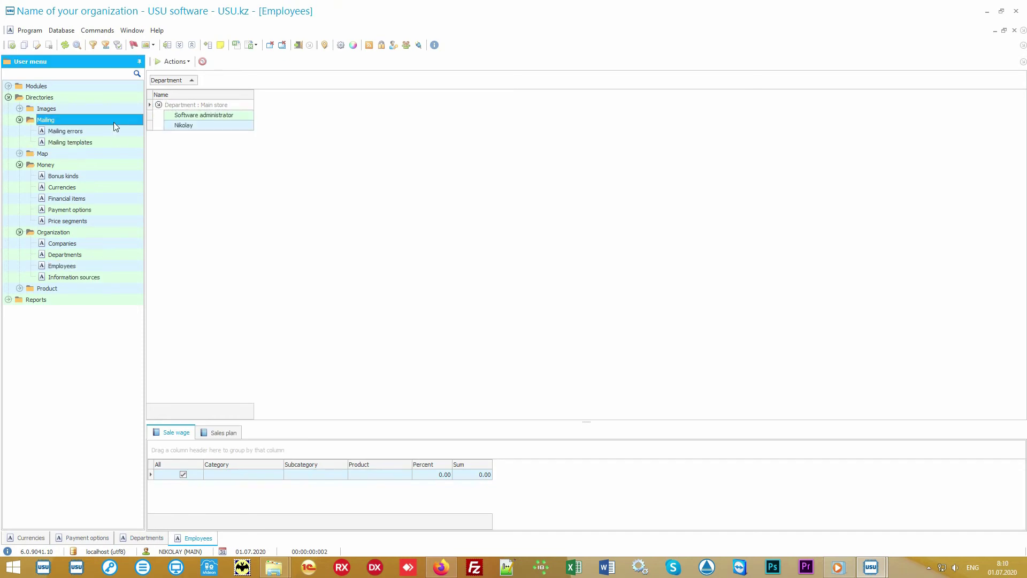
double_click(118, 143)
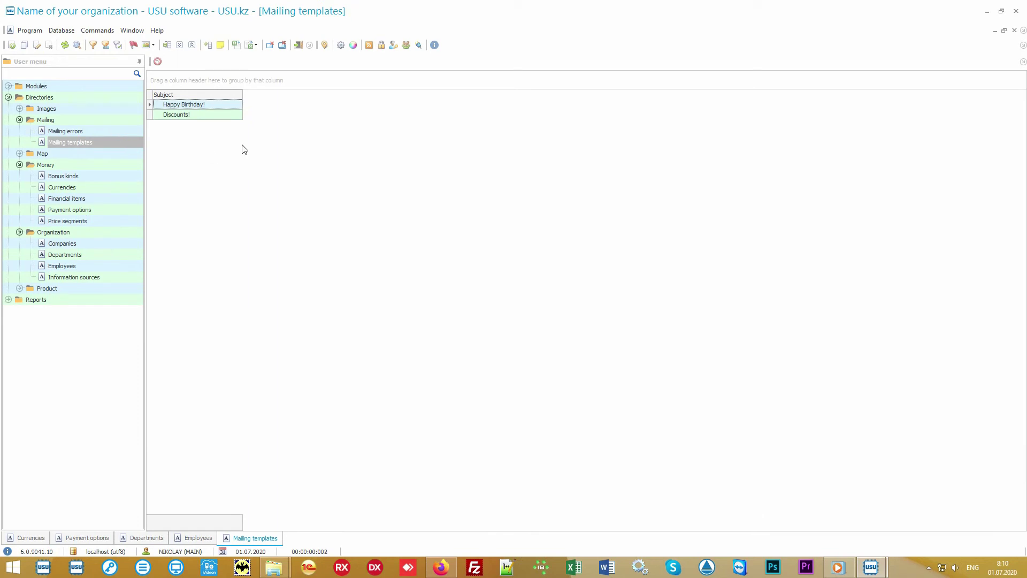
Expand Modules > Organization and open the Mailing module with the two test mailings
double_click(124, 86)
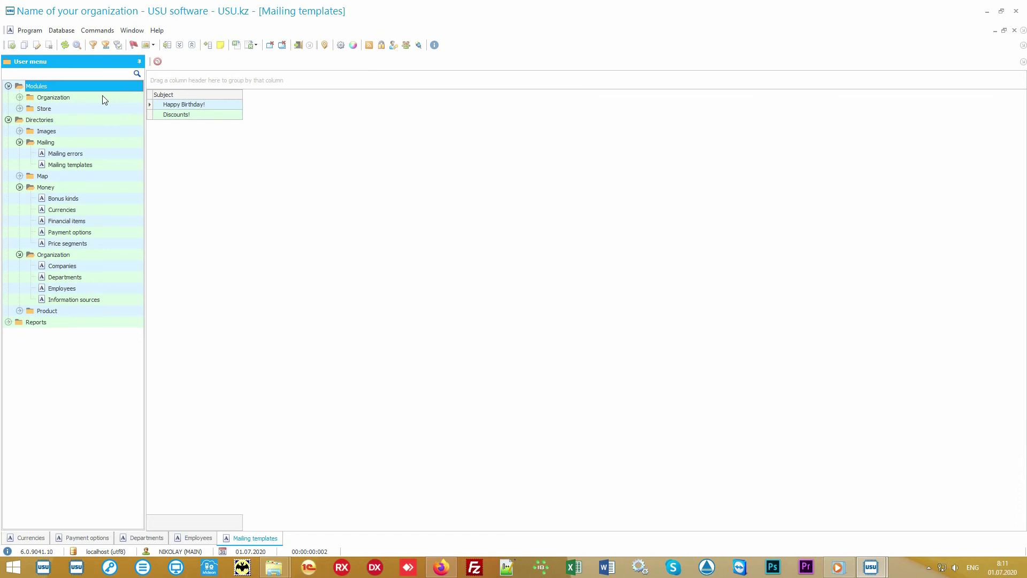
double_click(102, 97)
double_click(85, 121)
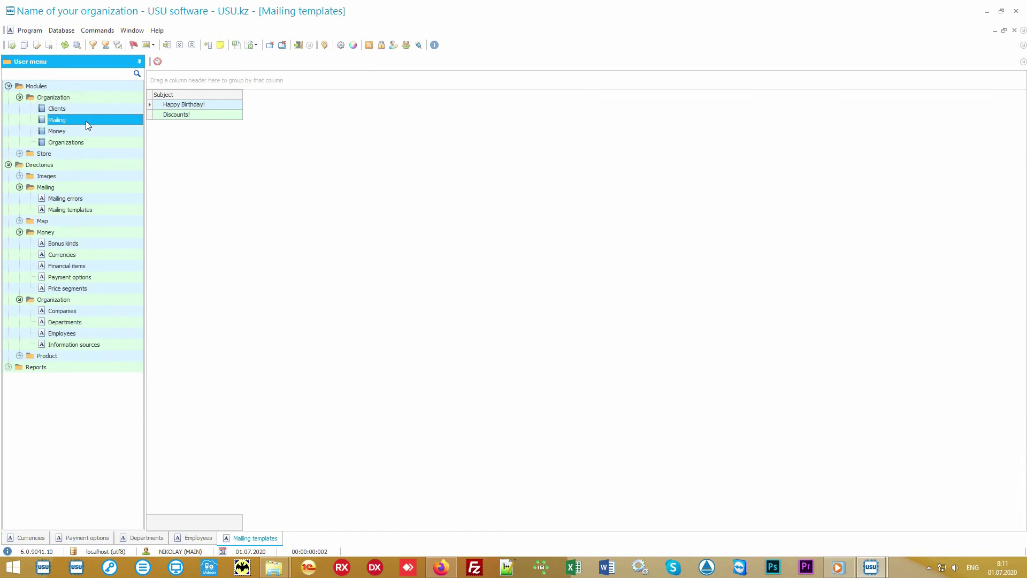
key("Return")
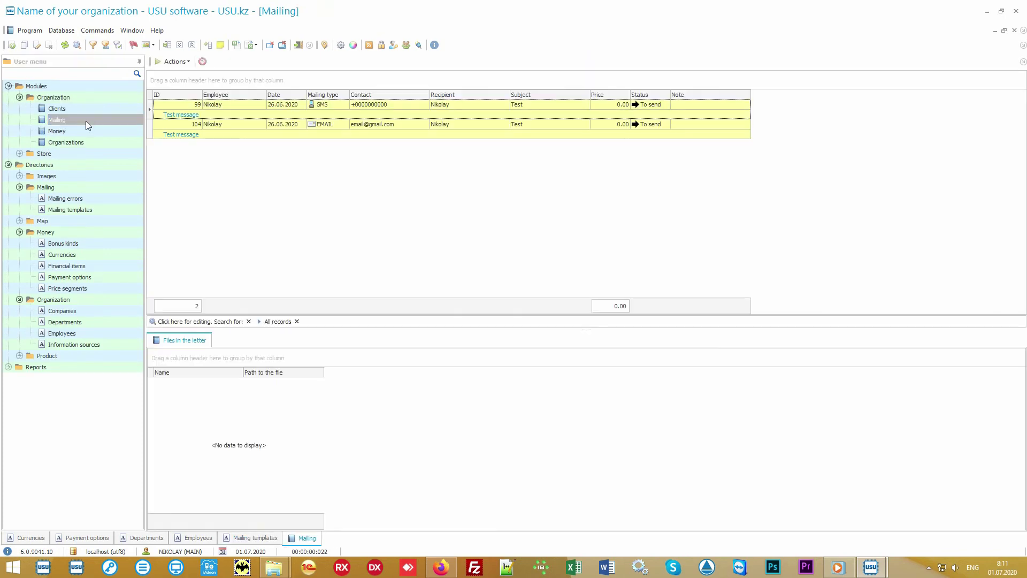
left_click(174, 62)
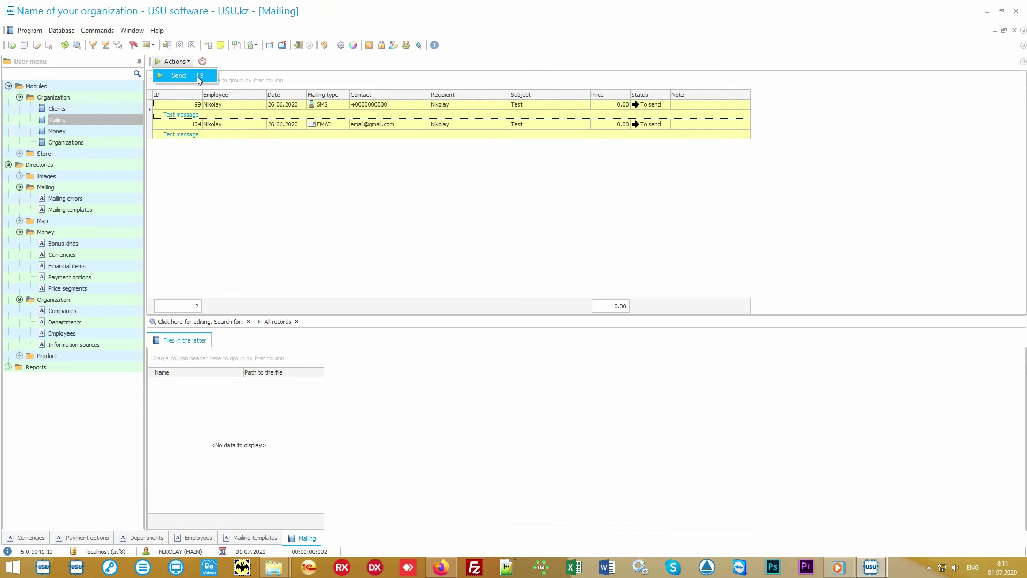
left_click(179, 76)
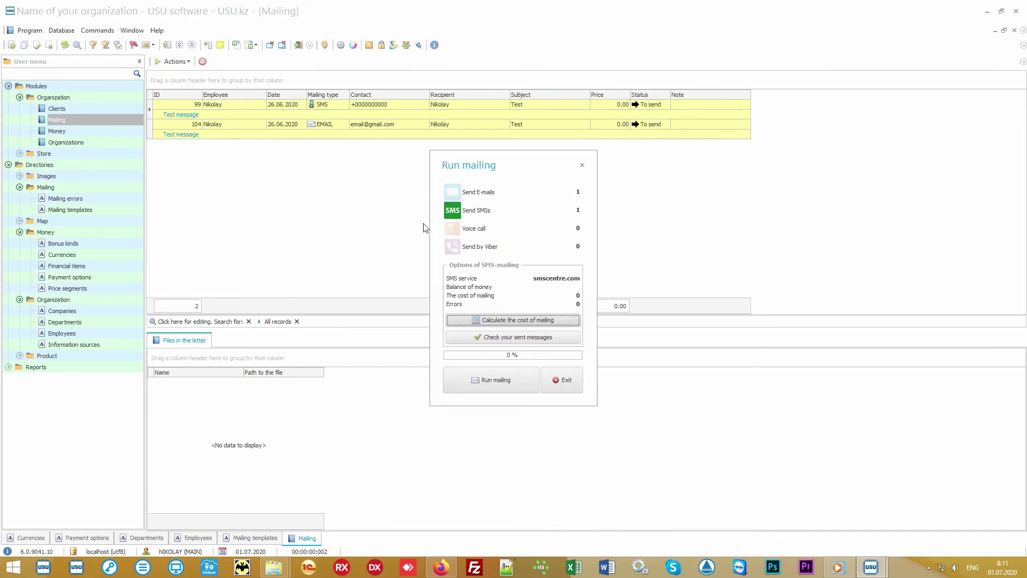
left_click(459, 193)
left_click(453, 230)
left_click(455, 249)
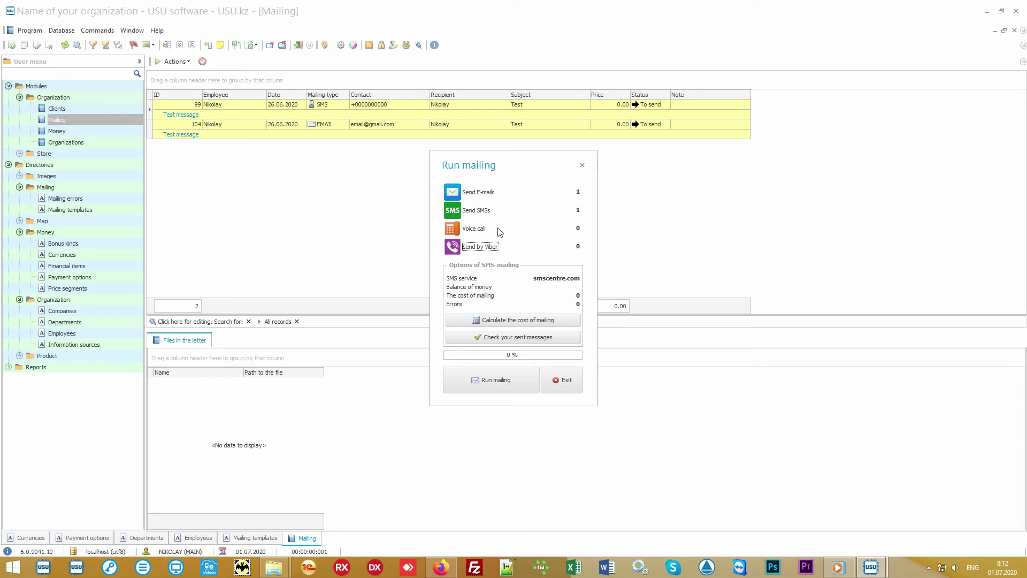
left_click(482, 232)
Leave the mailing run unsent and review the SMS and e-mail mailing records to Nikolay
left_click(567, 380)
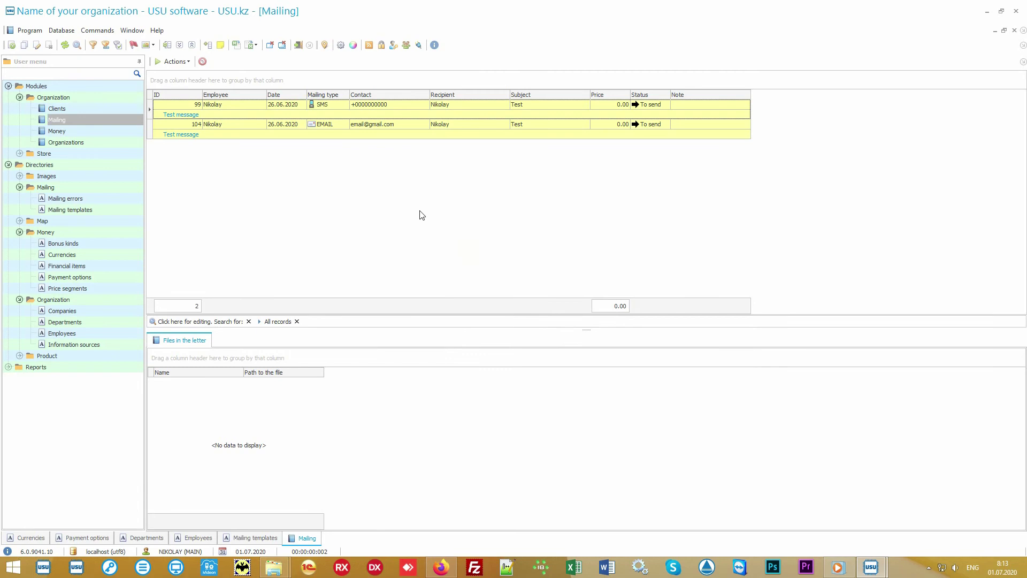
left_click(419, 104)
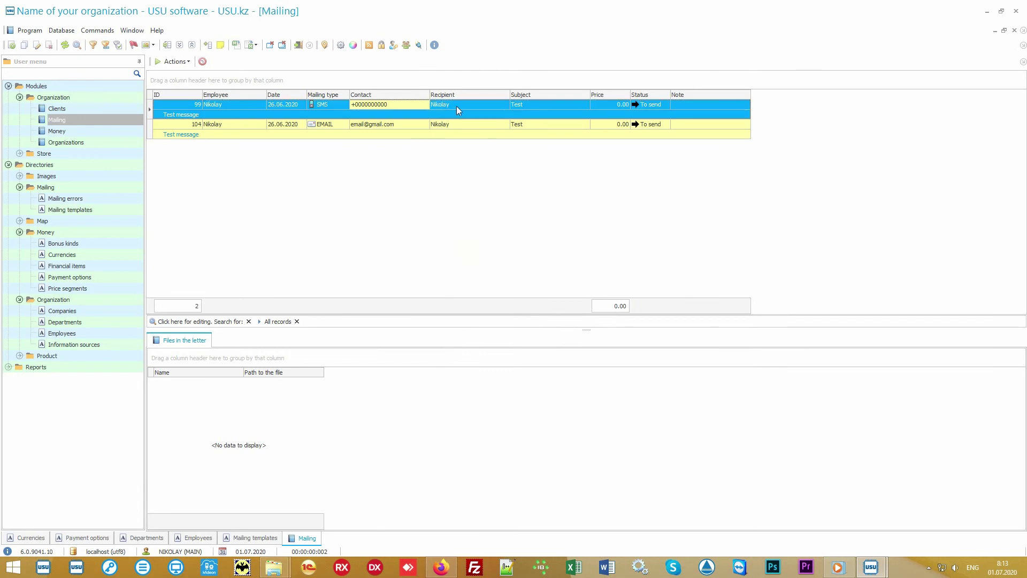
left_click(423, 126)
left_click(482, 125)
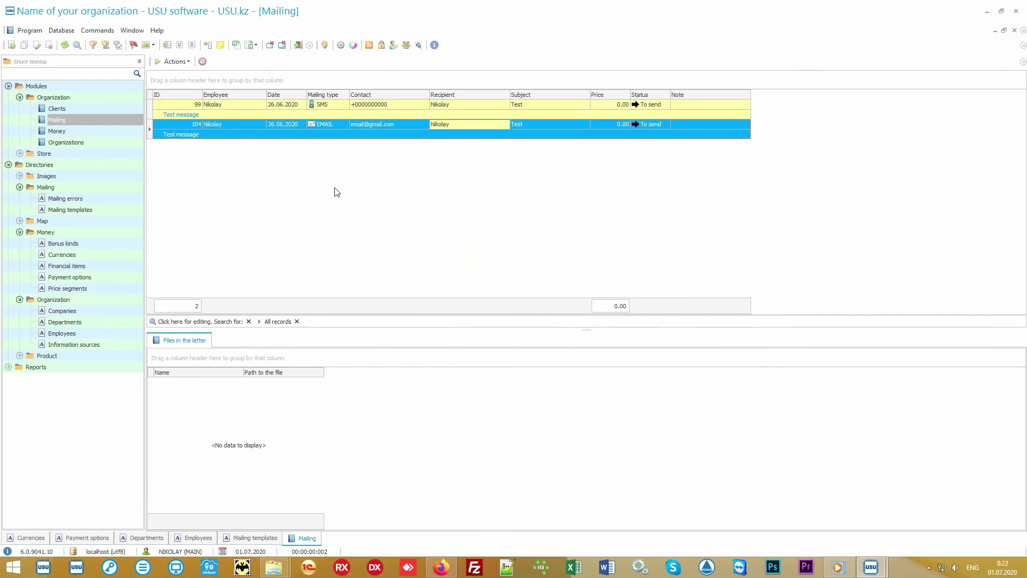
Open the Product names directory and select the Some product record
left_click(83, 354)
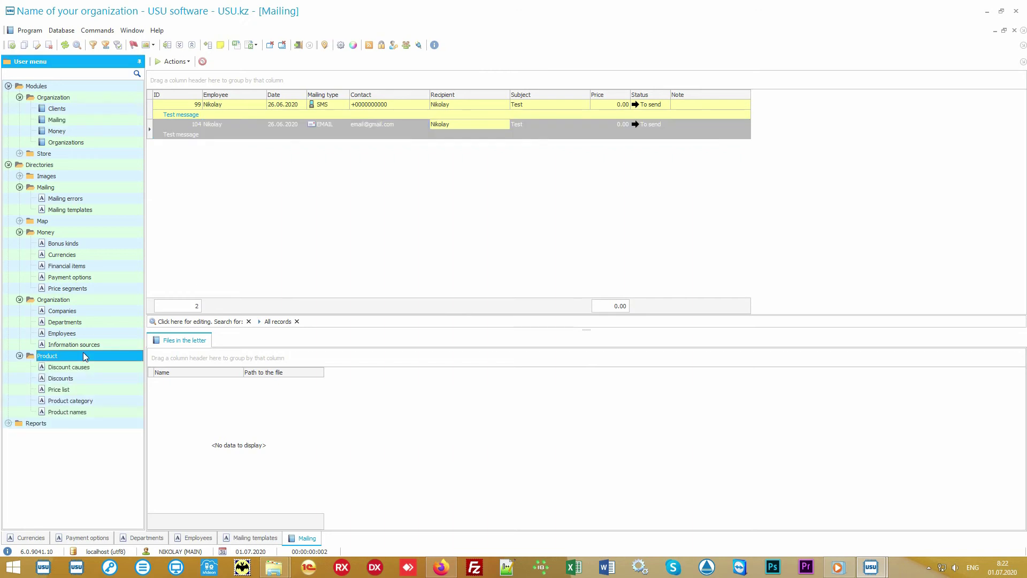
left_click(102, 413)
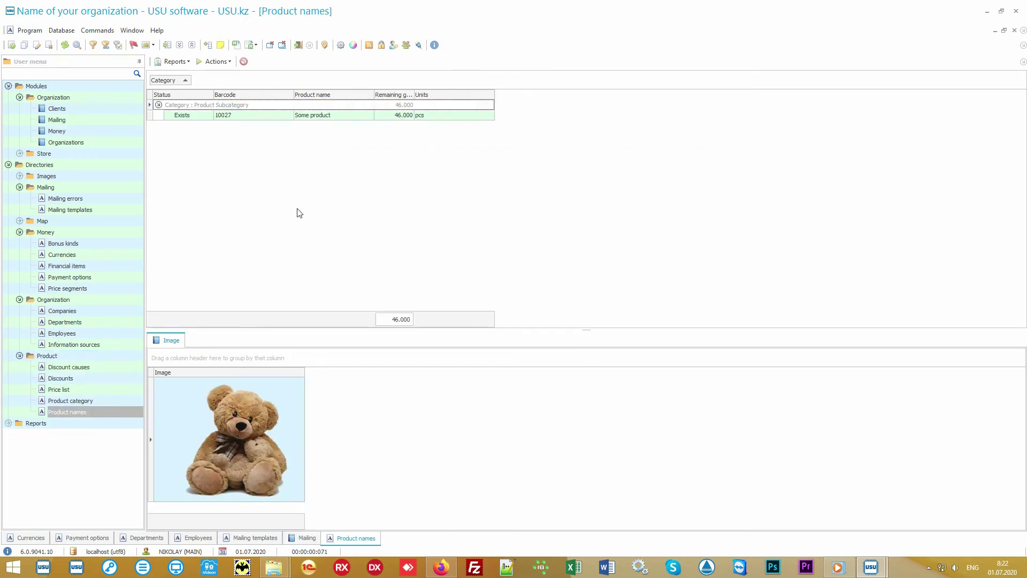
left_click(274, 120)
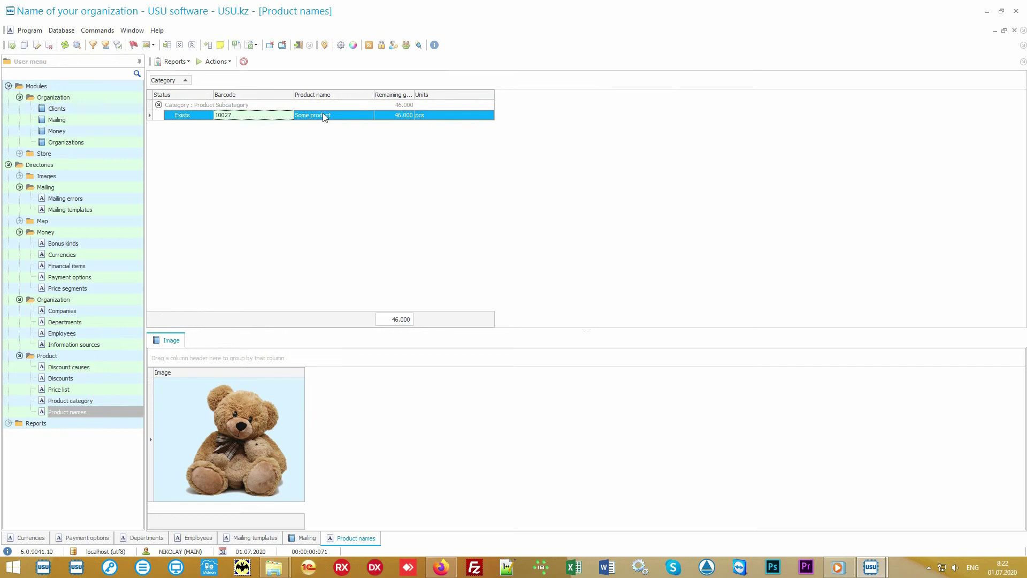
left_click(353, 118)
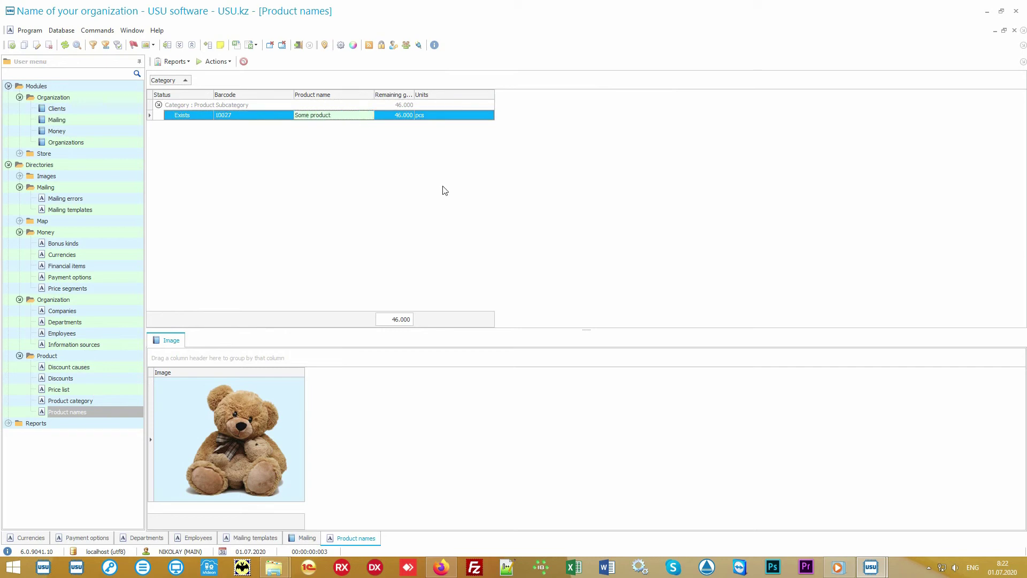
Start the product Import data wizard from the grid menu, then cancel it
right_click(398, 152)
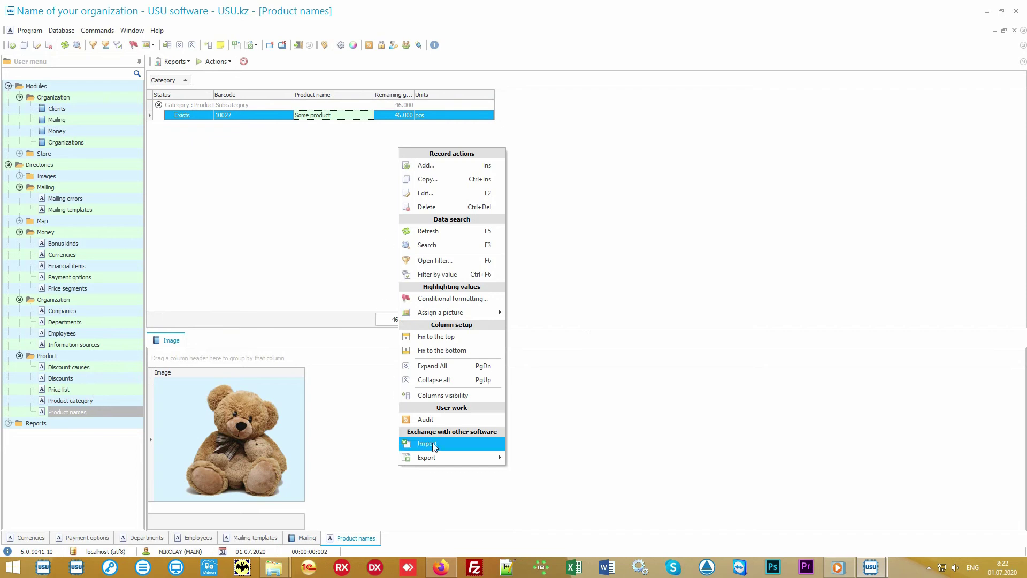
left_click(460, 444)
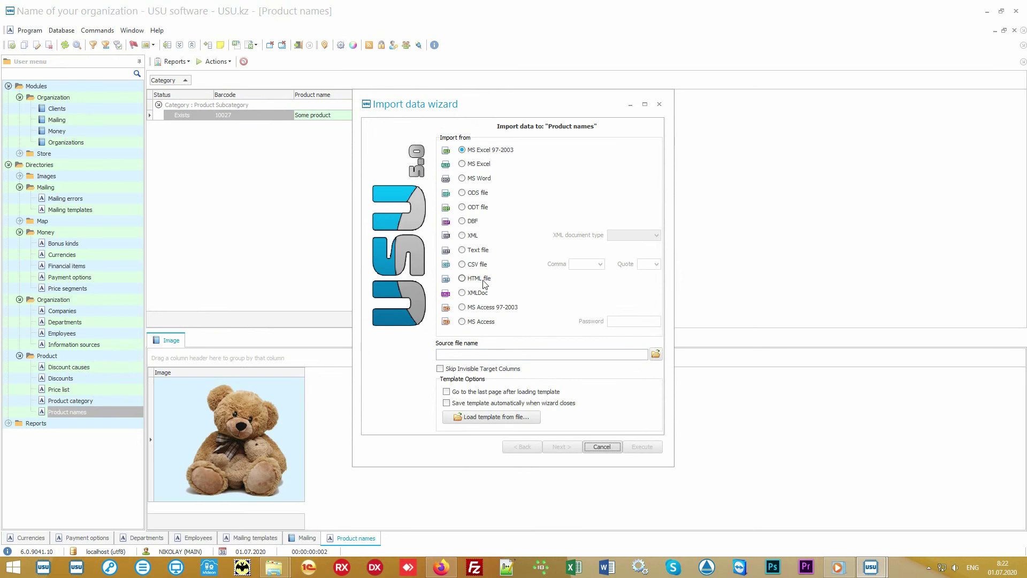
left_click(605, 448)
left_click(507, 322)
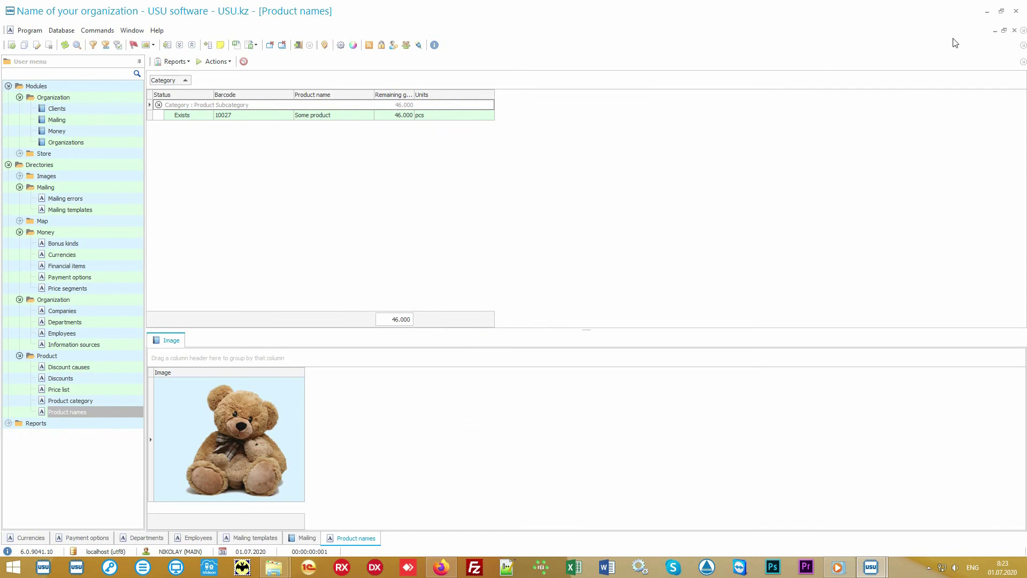
left_click(986, 12)
double_click(507, 301)
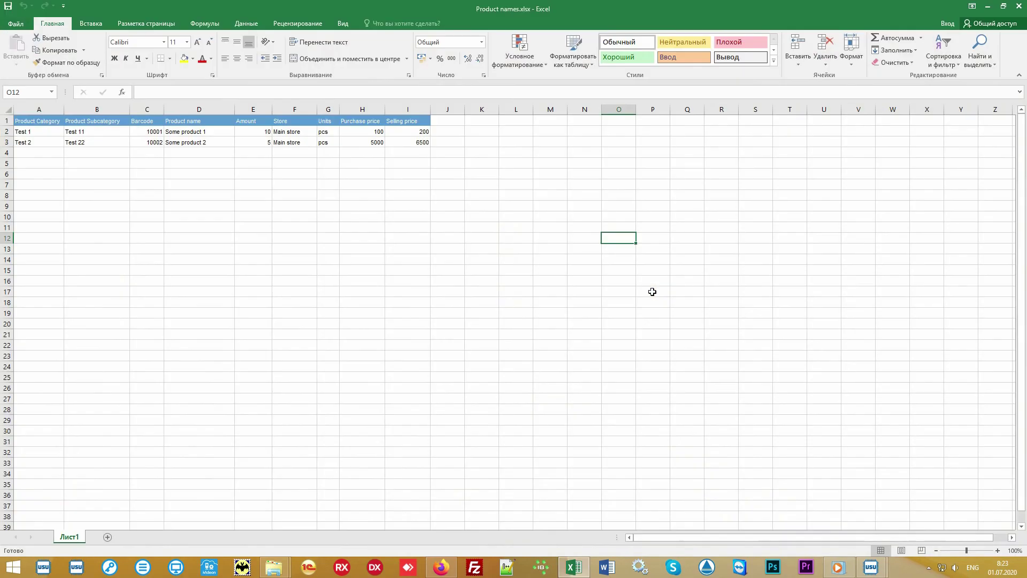
left_click_drag(411, 142, 36, 122)
left_click(40, 109)
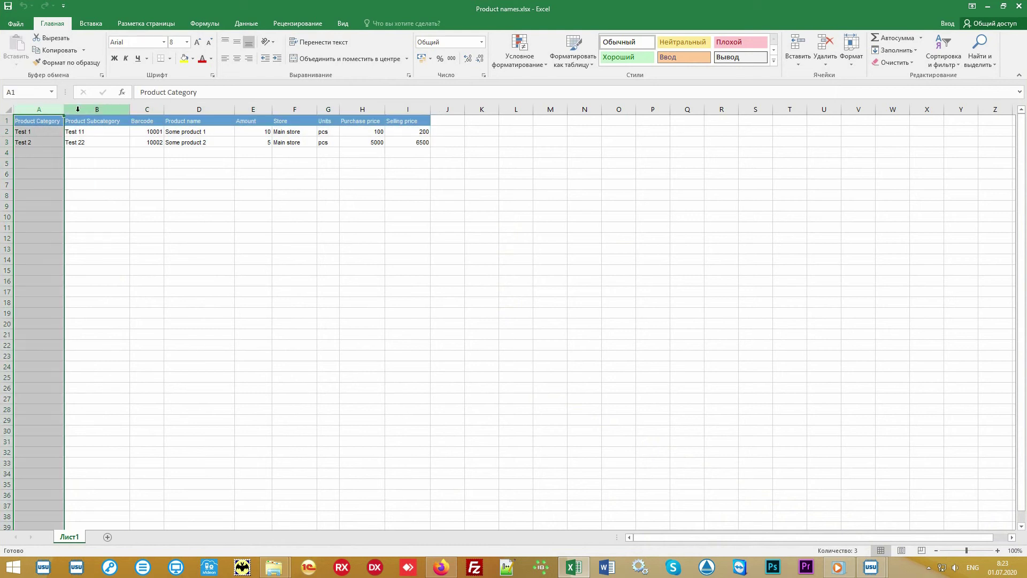
left_click(101, 108)
left_click(146, 109)
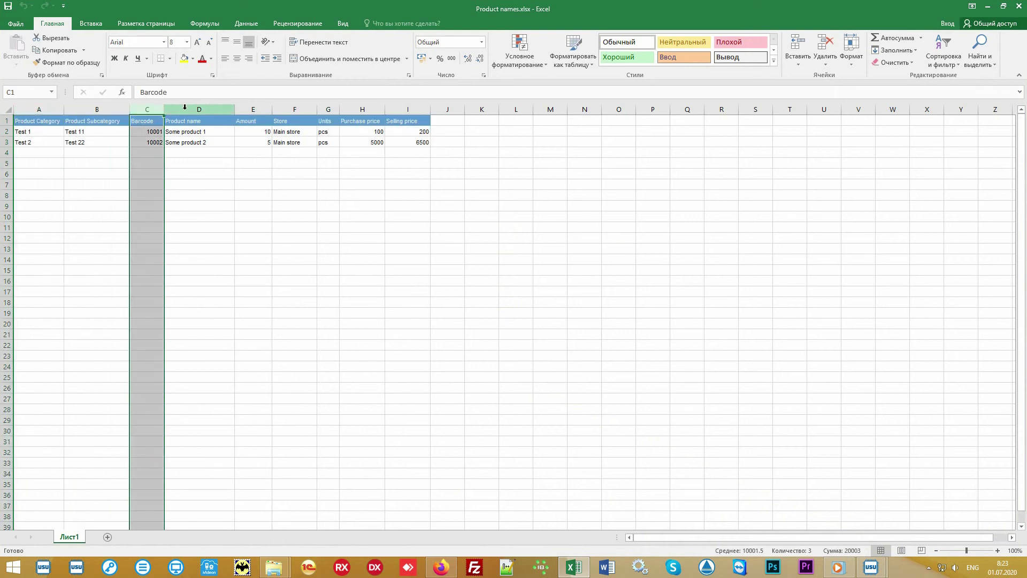
left_click_drag(200, 108, 419, 108)
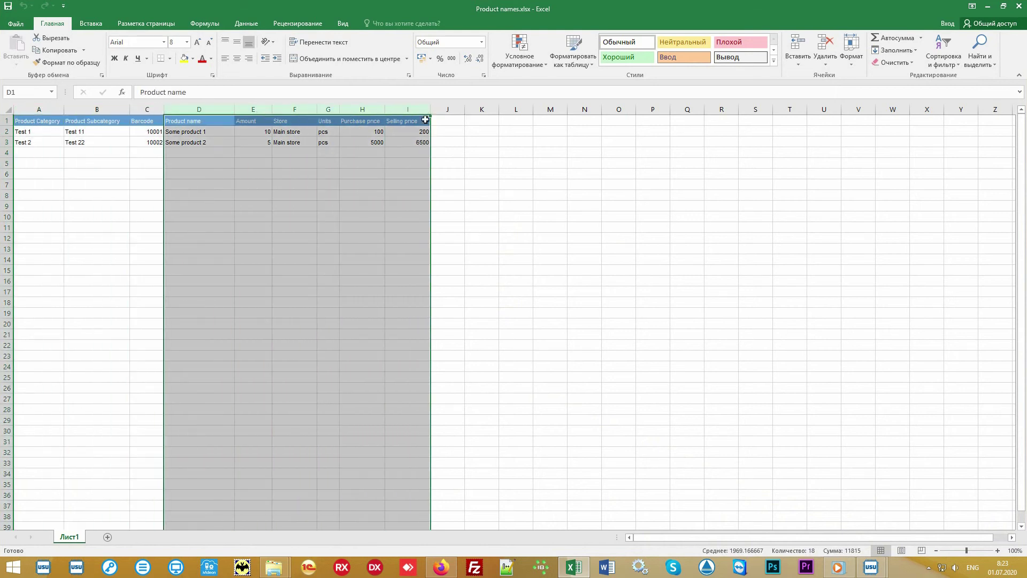
left_click(499, 219)
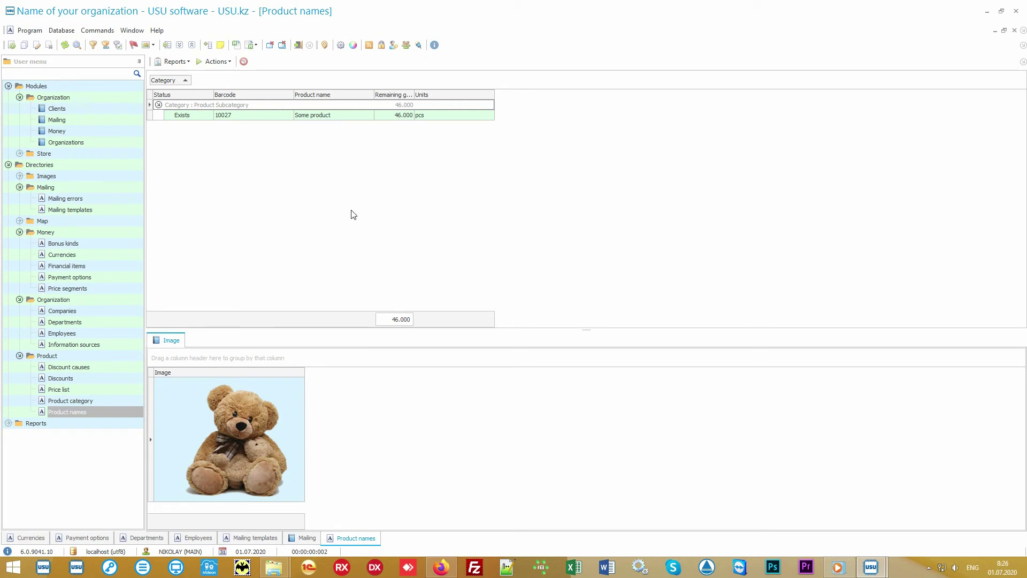
Expand Modules > Store and open the Product receipts module
left_click(89, 157)
double_click(89, 154)
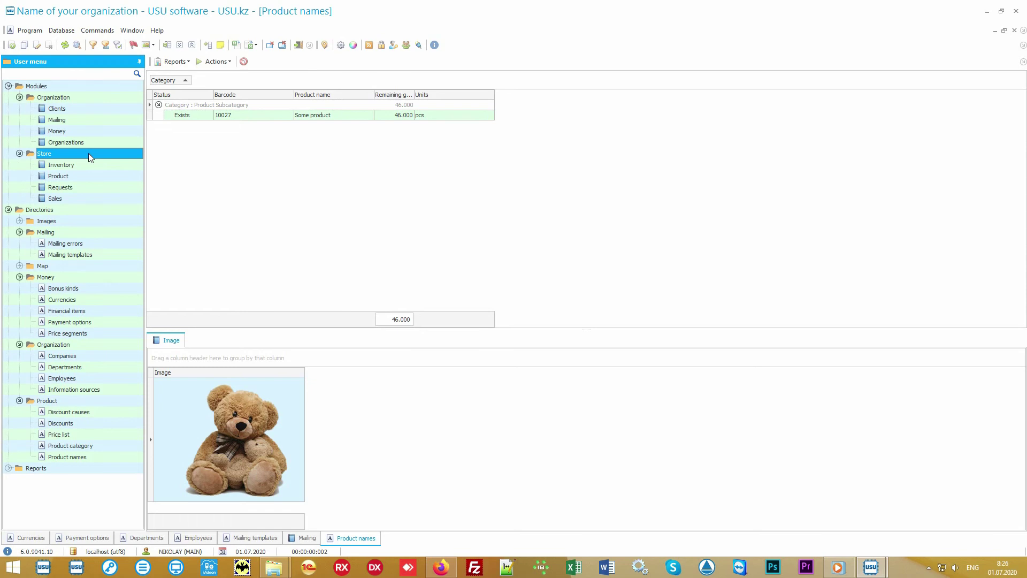
left_click(97, 176)
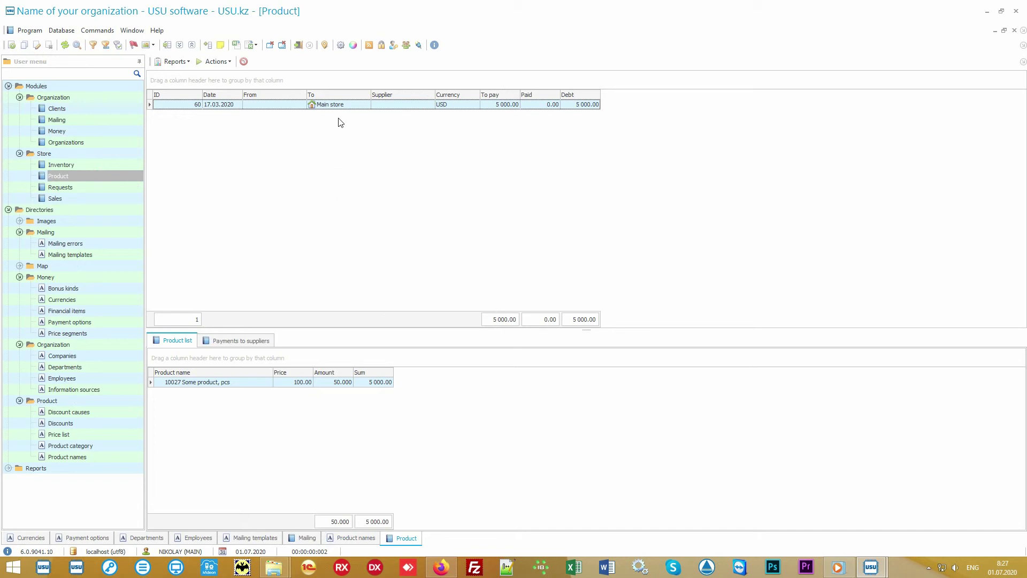
Select the Main store receipt record and its Some product line (50 pcs, 5,000 USD)
left_click(355, 104)
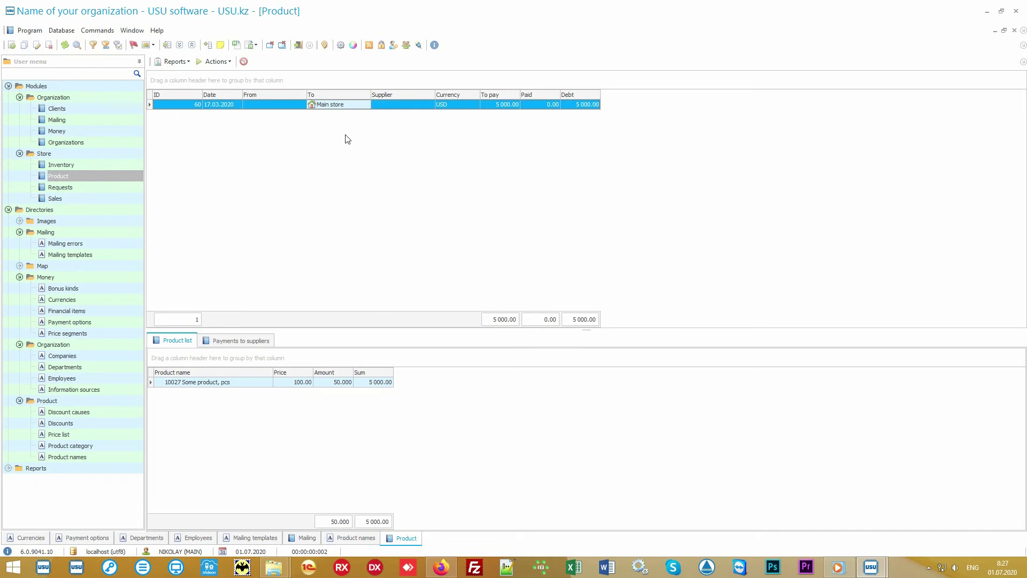
left_click(241, 383)
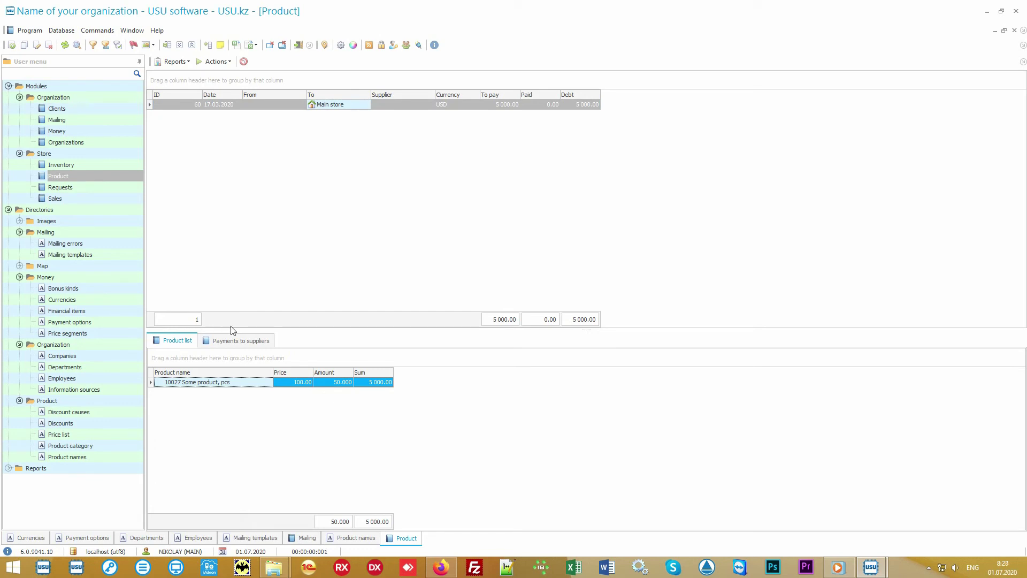
left_click(184, 61)
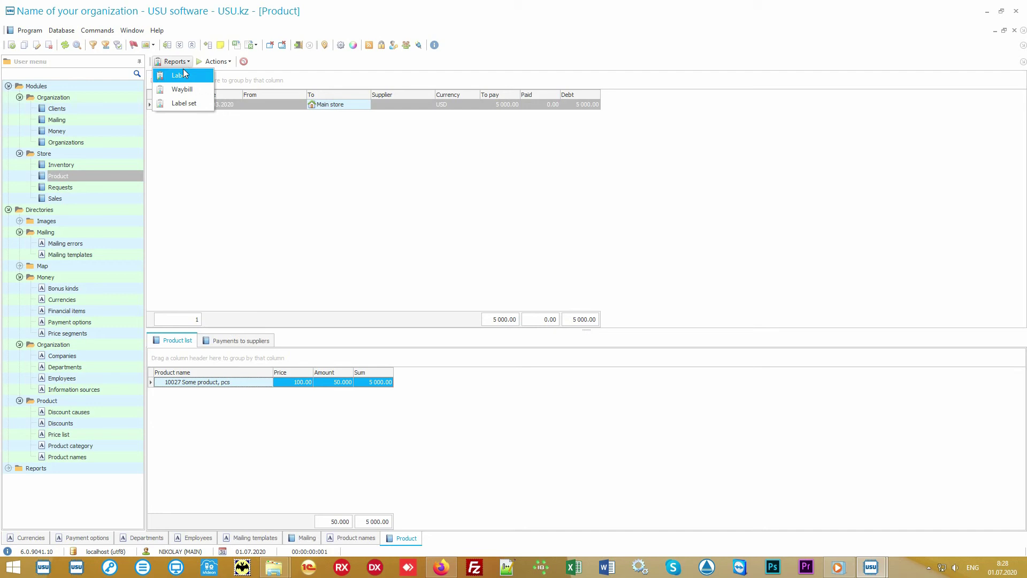
left_click(203, 107)
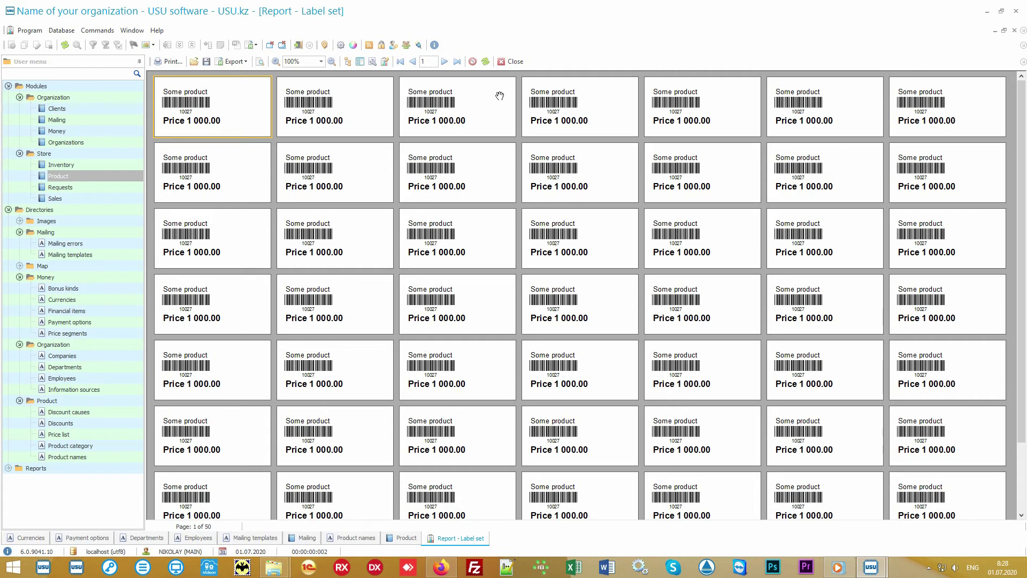
left_click(515, 63)
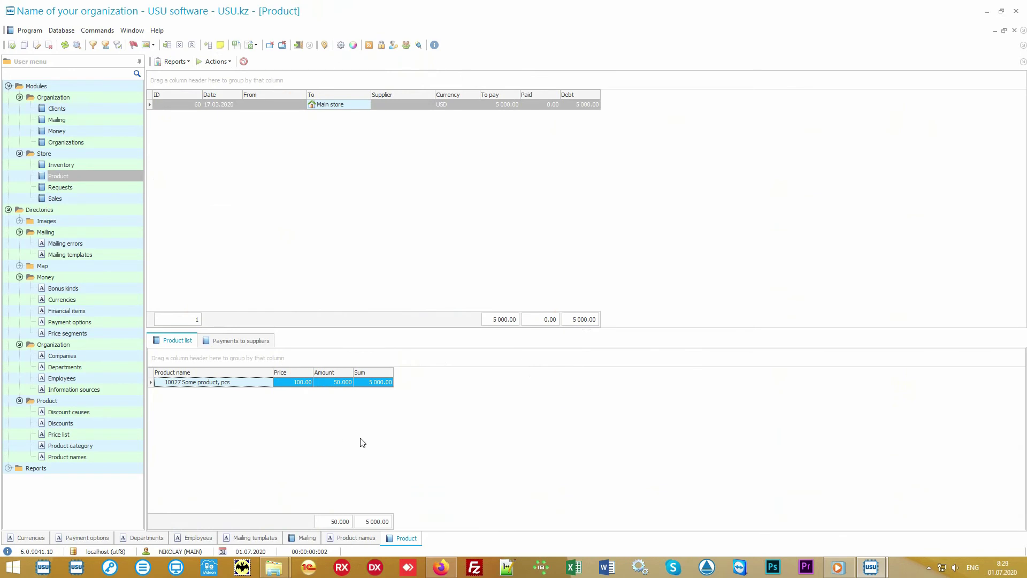
Go to the Product names directory and select the Some product entry
left_click(104, 459)
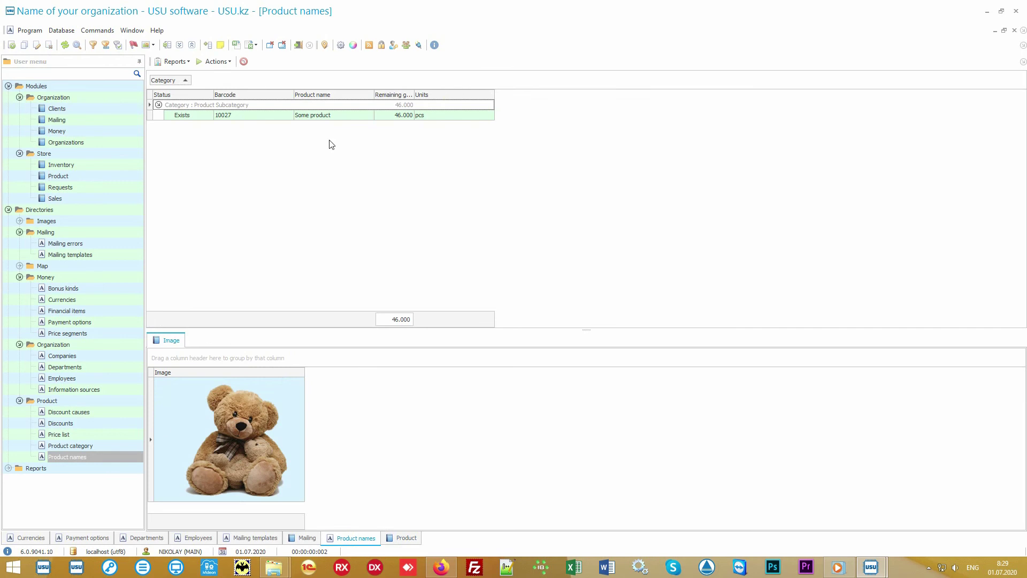
left_click(332, 117)
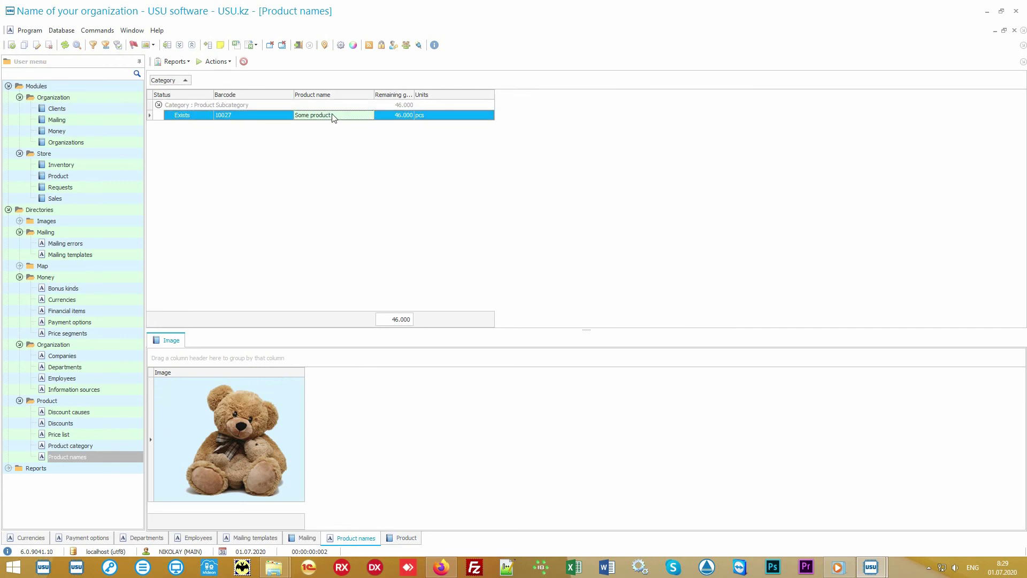
Preview the Records report showing price 1000 and barcode 10027, then close it
left_click(175, 62)
left_click(203, 76)
scroll(494, 209, "up", 1)
scroll(495, 209, "up", 1)
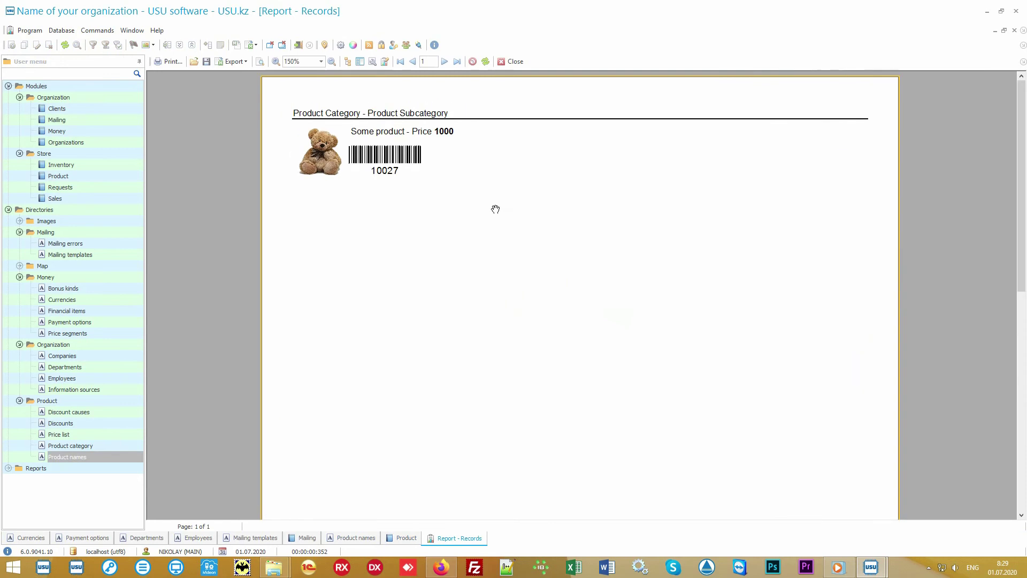
scroll(495, 209, "up", 1)
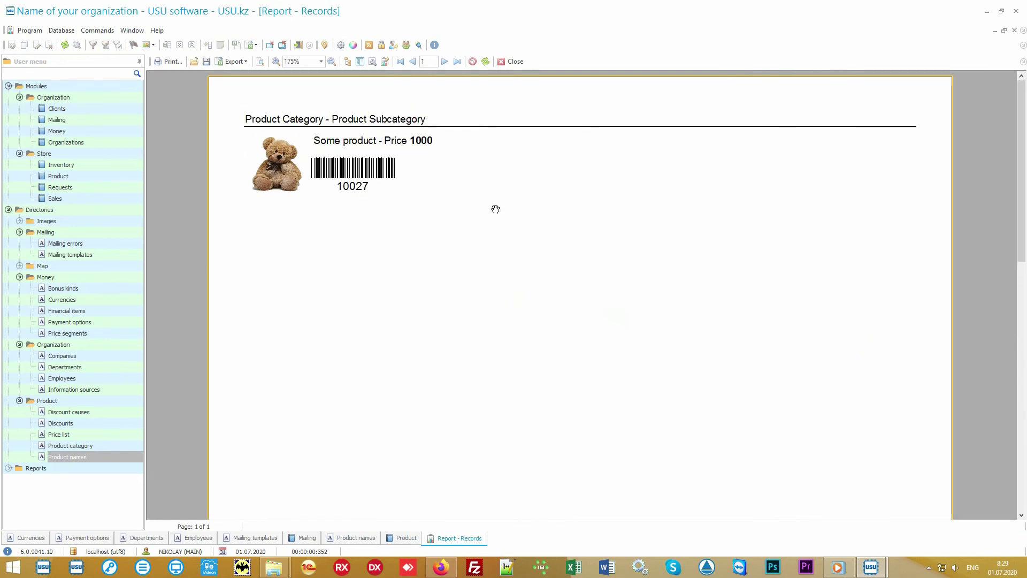
left_click(510, 61)
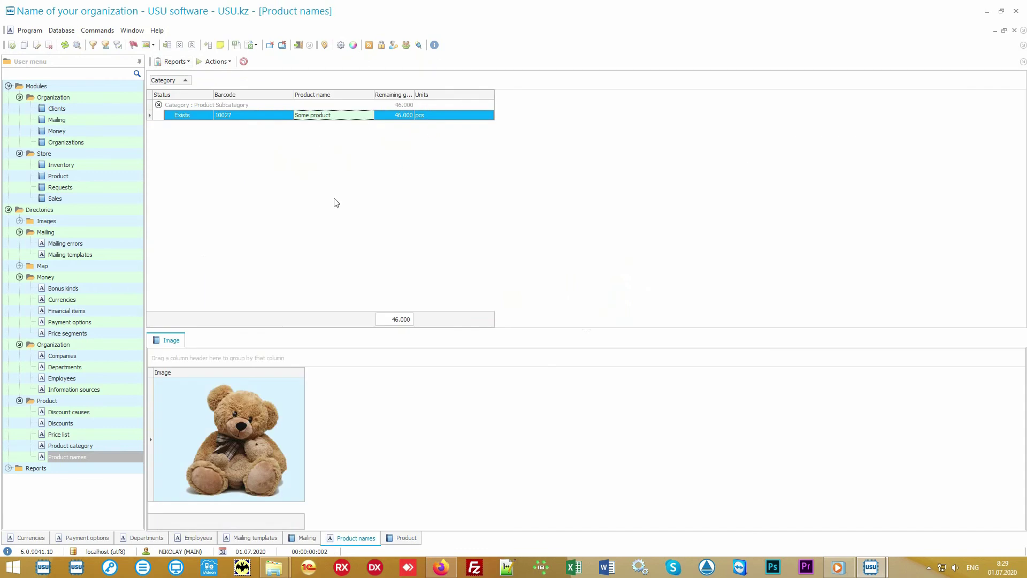
Review the Store product transfers: record 60 to Main store and 61 from Main store to Branch 1
left_click(120, 178)
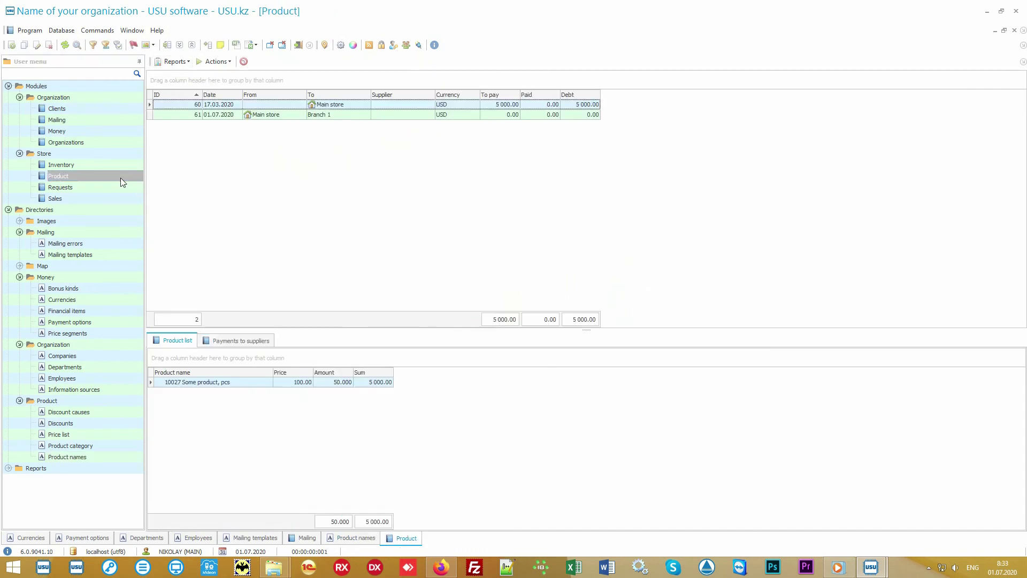
left_click(351, 107)
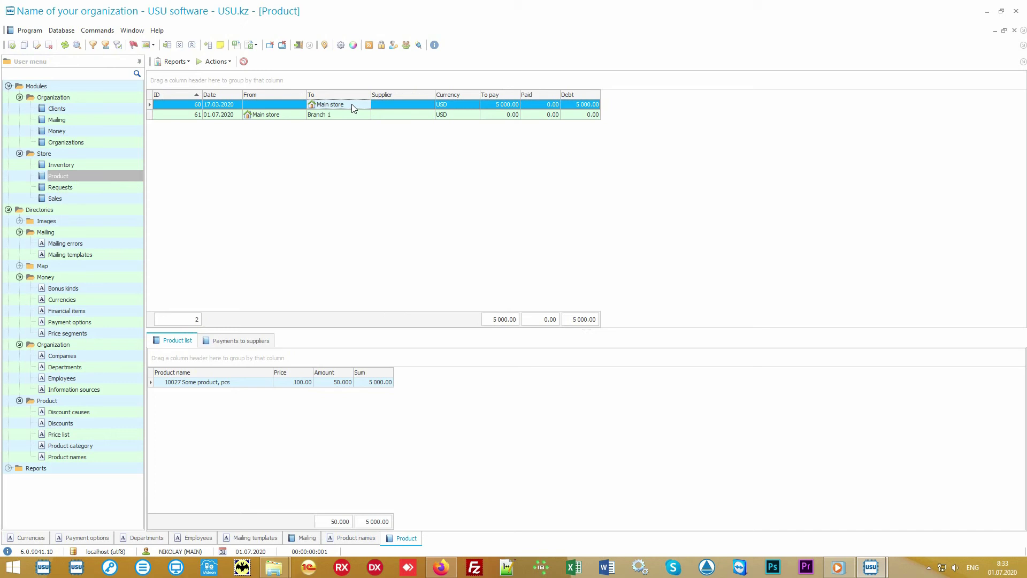
left_click(284, 118)
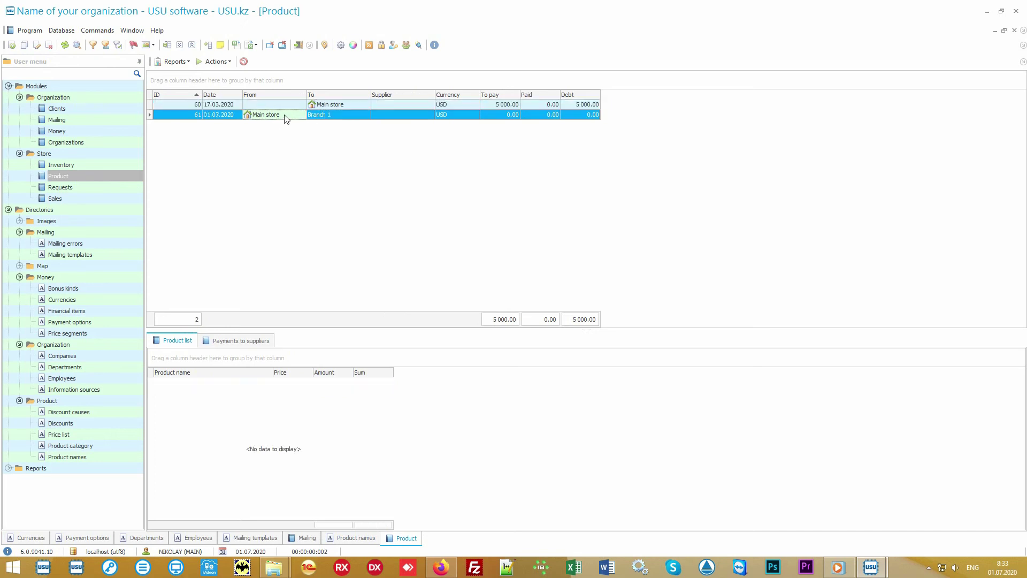
left_click(337, 114)
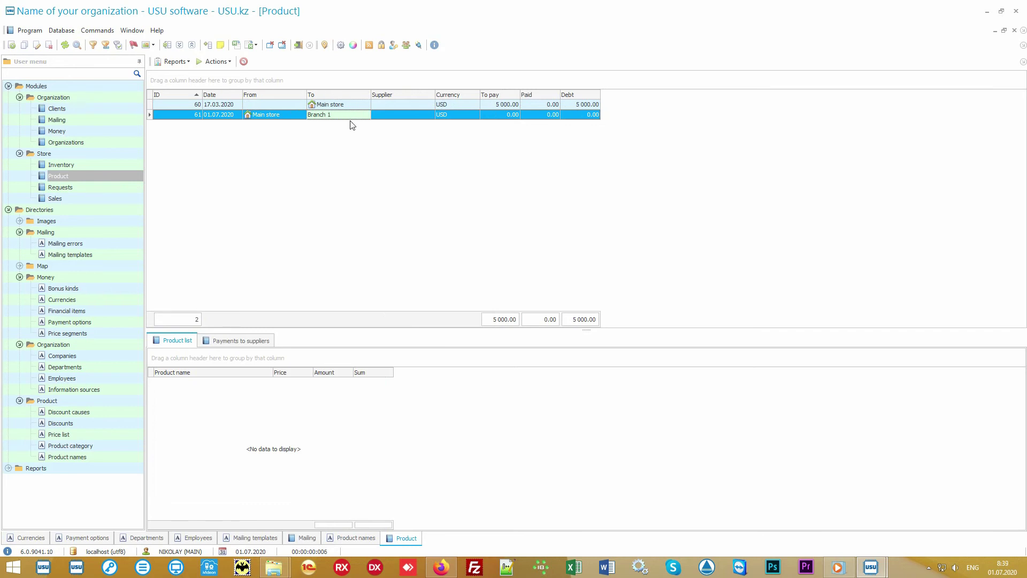
Bring up the Sales data search form from Store > Sales
left_click(103, 199)
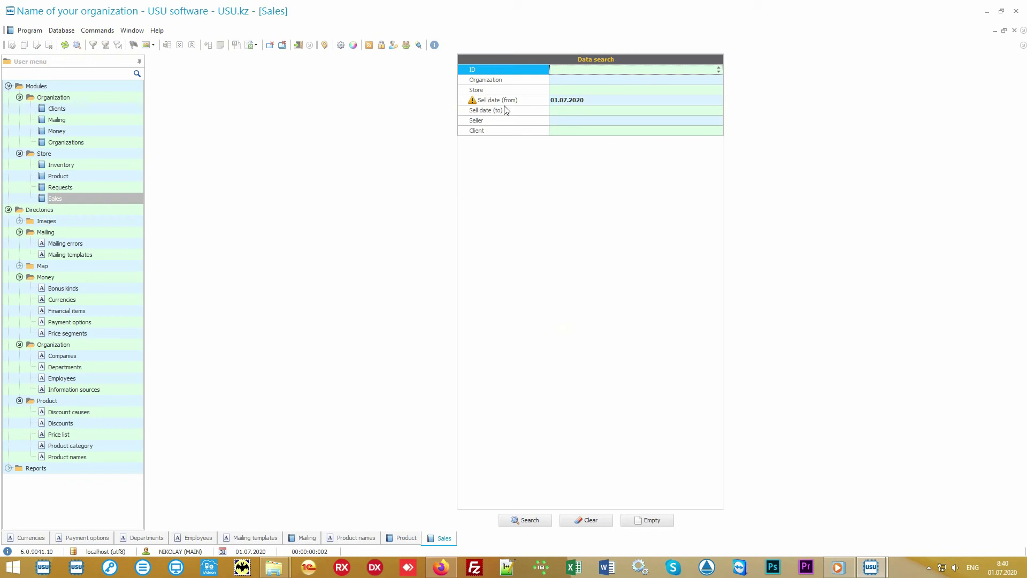
Search sales from 01.07.2020 and open the Actions list to start a new sale (Sell F9)
mouse_move(521, 80)
left_mouse_down()
mouse_move(516, 137)
mouse_move(513, 68)
left_mouse_up()
left_click(530, 519)
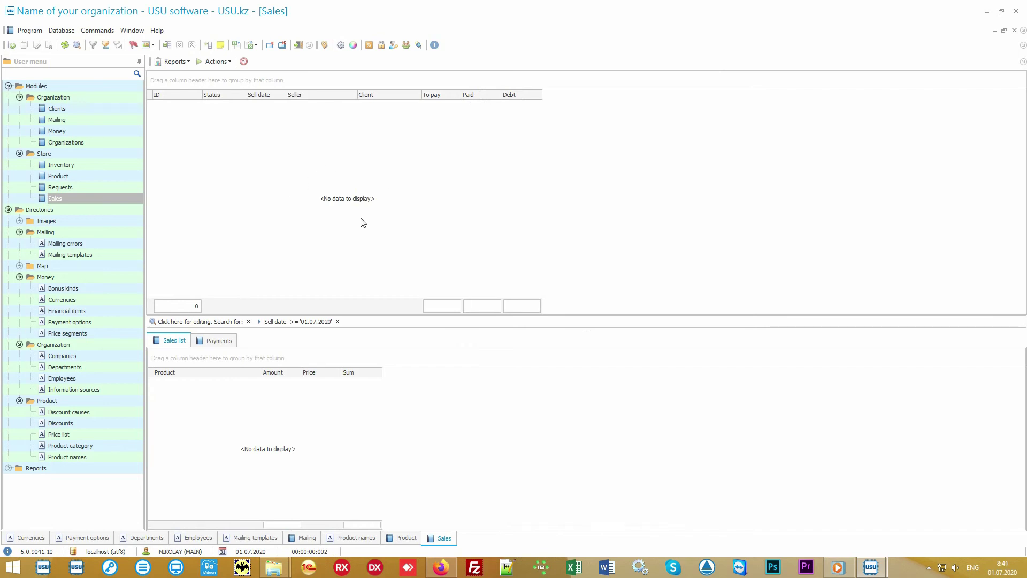
left_click(217, 63)
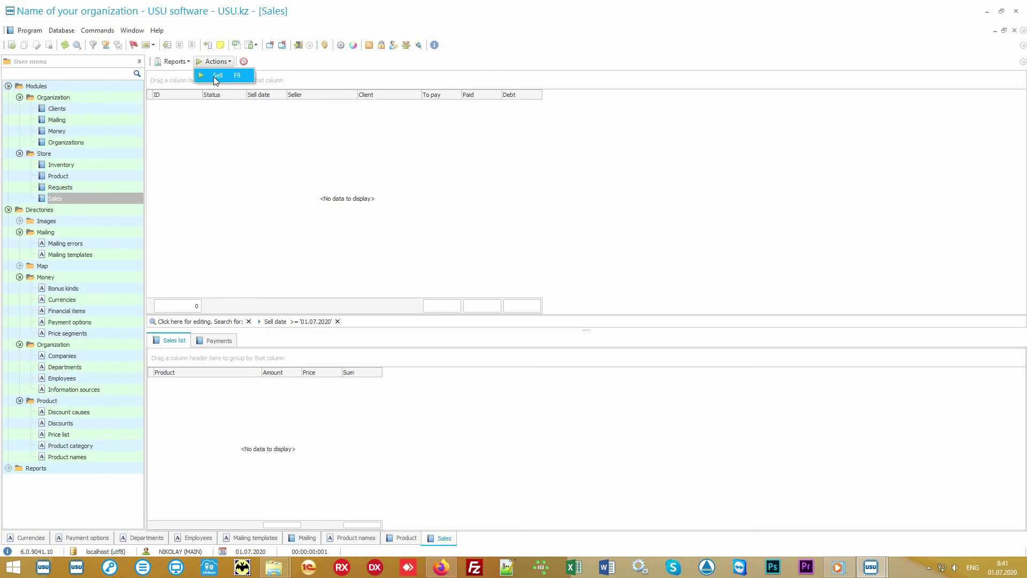
Start a new sale and load client John Smith by card number 111, applying his 10% discount
left_click(226, 76)
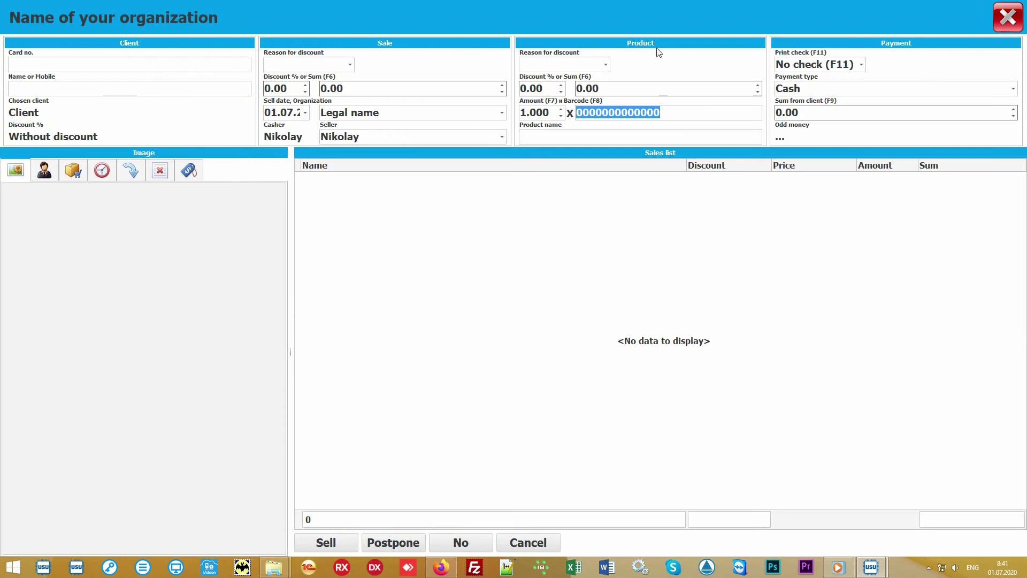
left_click(469, 273)
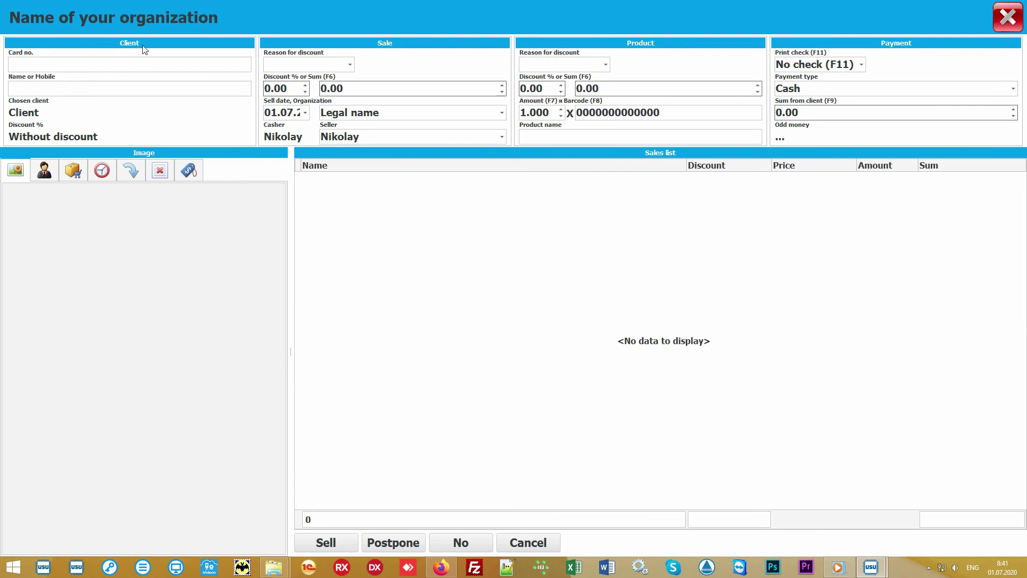
left_click(80, 63)
type("111")
key("Return")
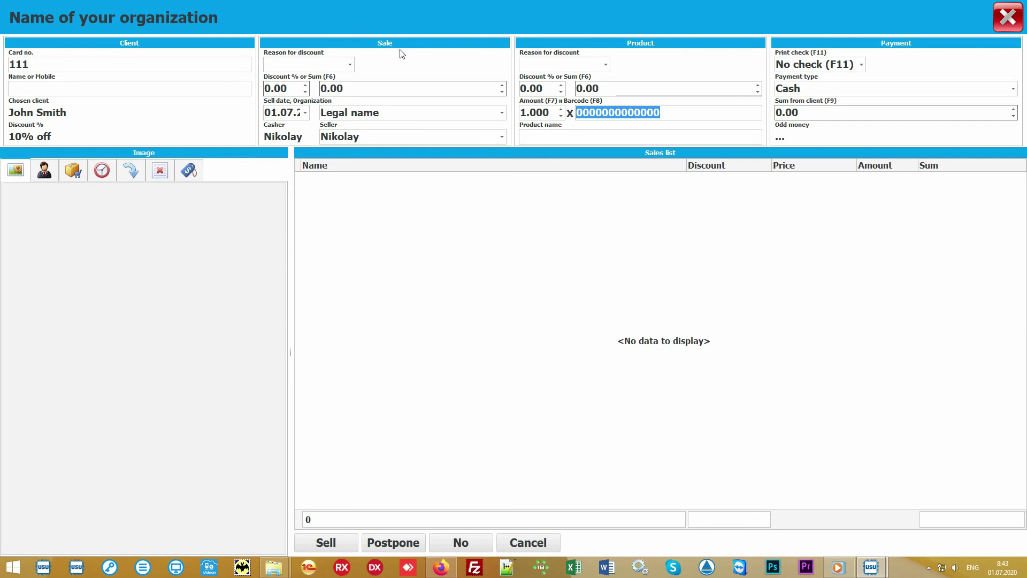
left_click(502, 117)
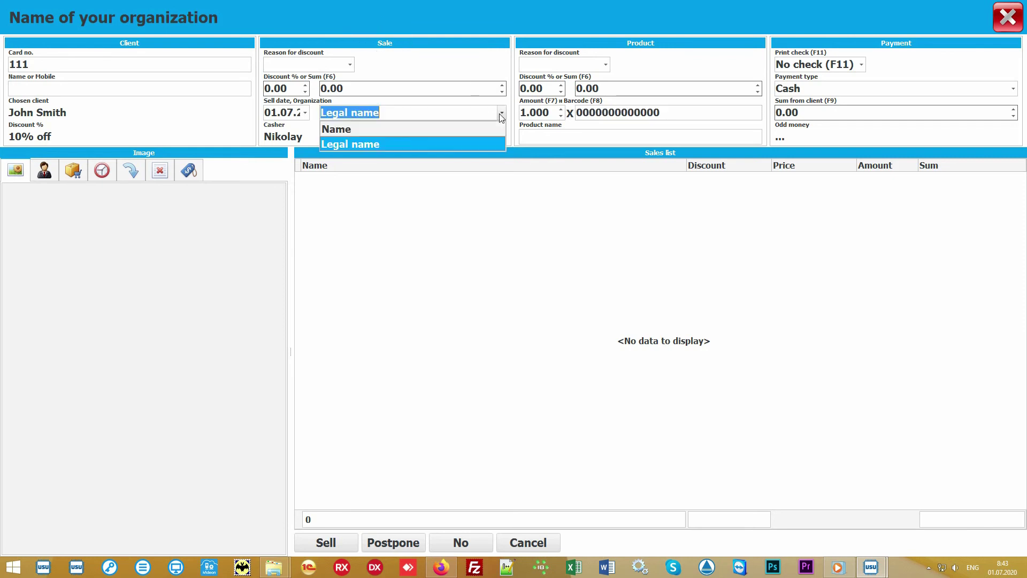
left_click(500, 118)
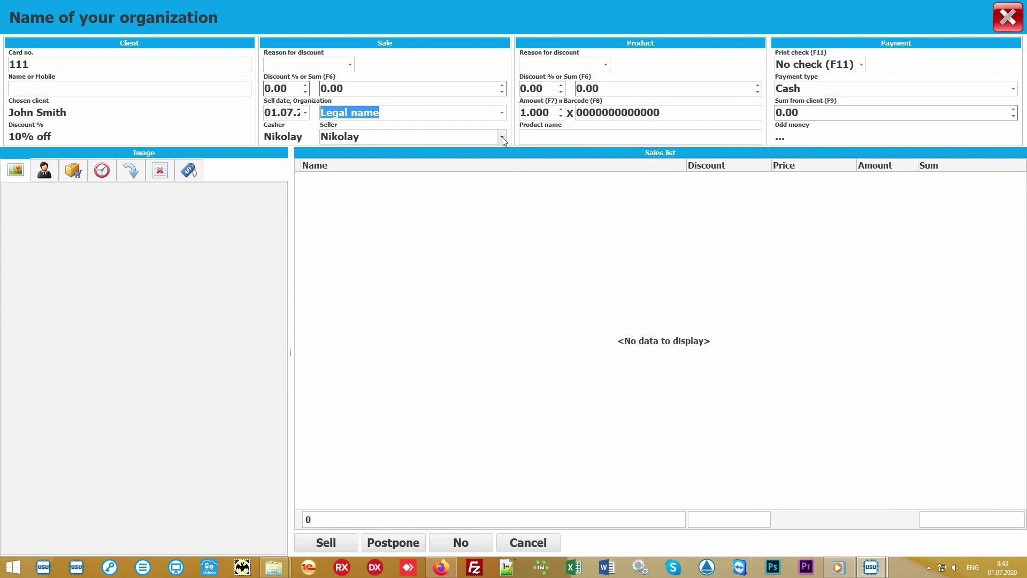
left_click(501, 137)
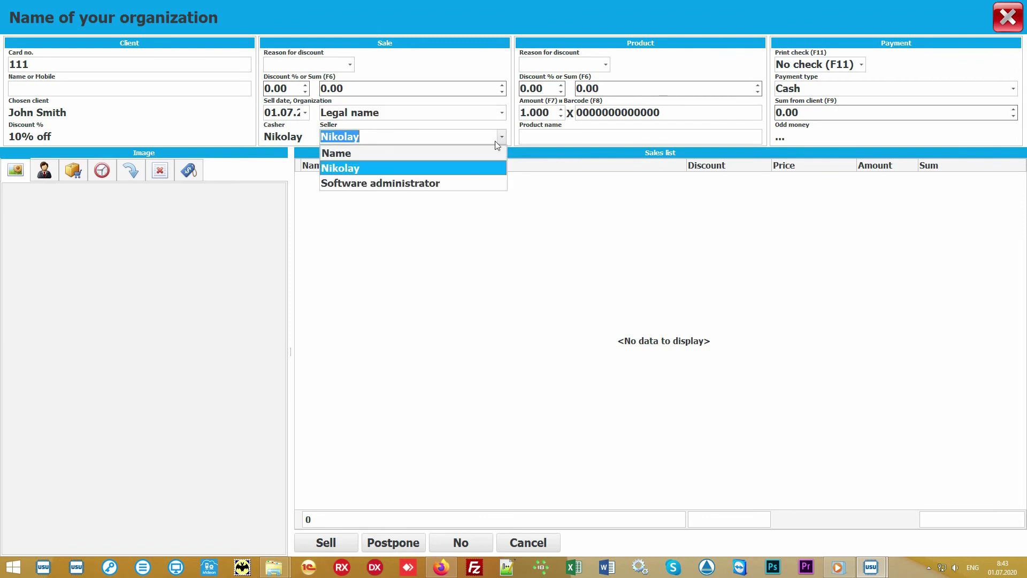
left_click(475, 168)
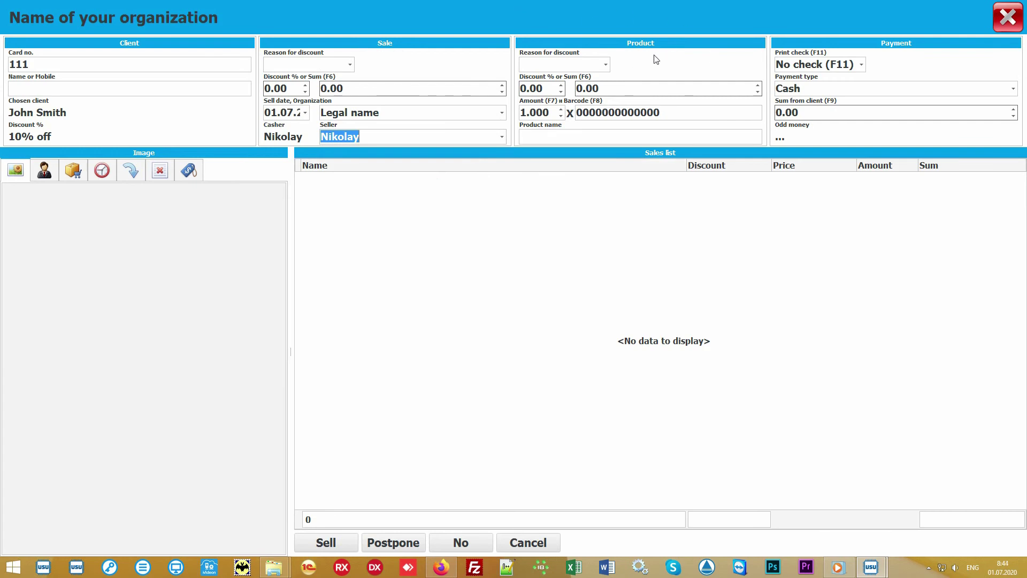
Add product barcode 10027 to the sales list at 900.00 and select its line
left_click(688, 112)
type("10027")
key("Return")
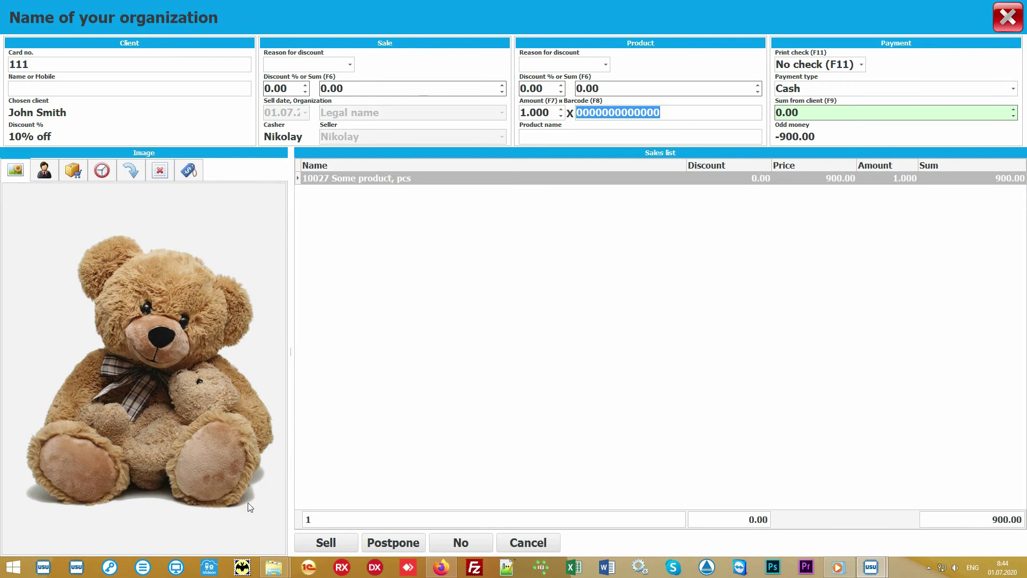
left_click(498, 346)
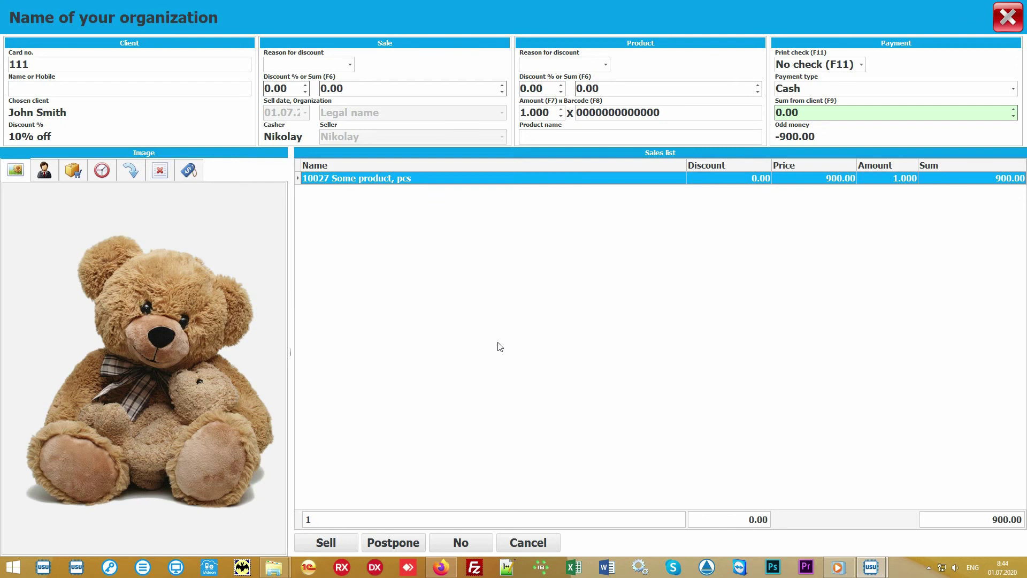
Show the Main store product catalogue and select the Product Category group
left_click(570, 135)
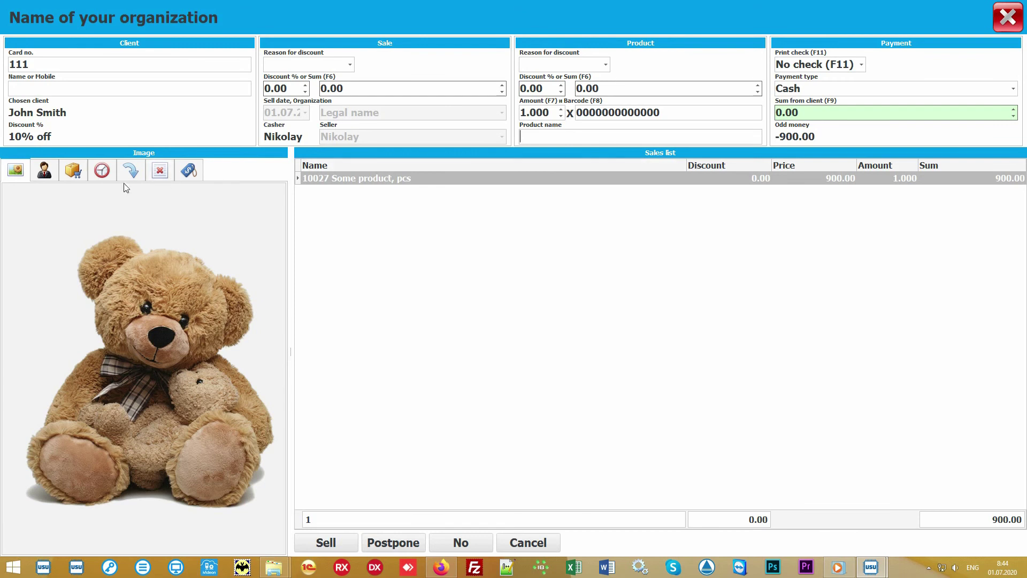
left_click(73, 170)
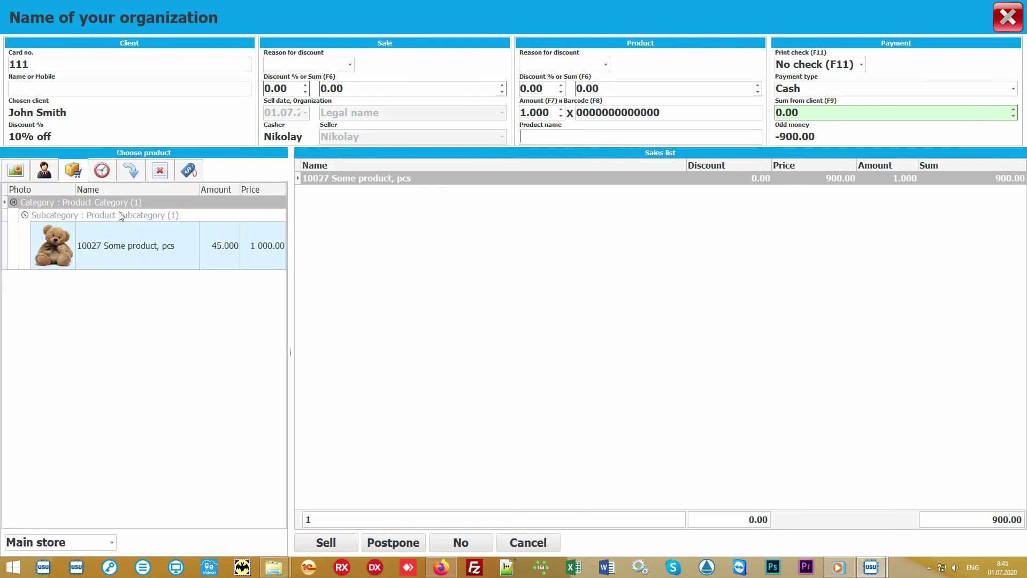
left_click(164, 354)
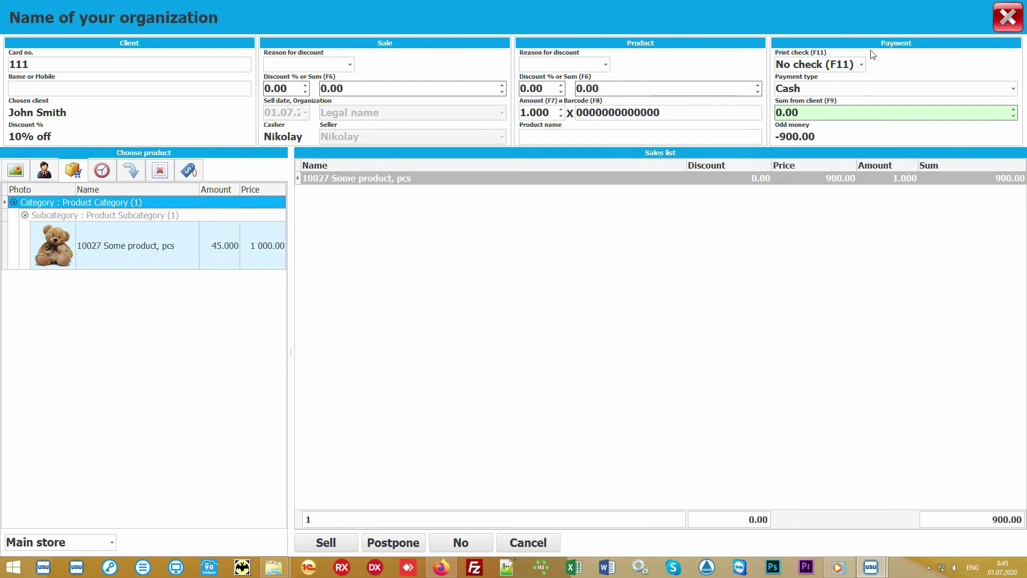
Enter 1000.00 received in Cash with no receipt printing, giving 100.00 change on the 900.00 sale
left_click(842, 113)
type("1000")
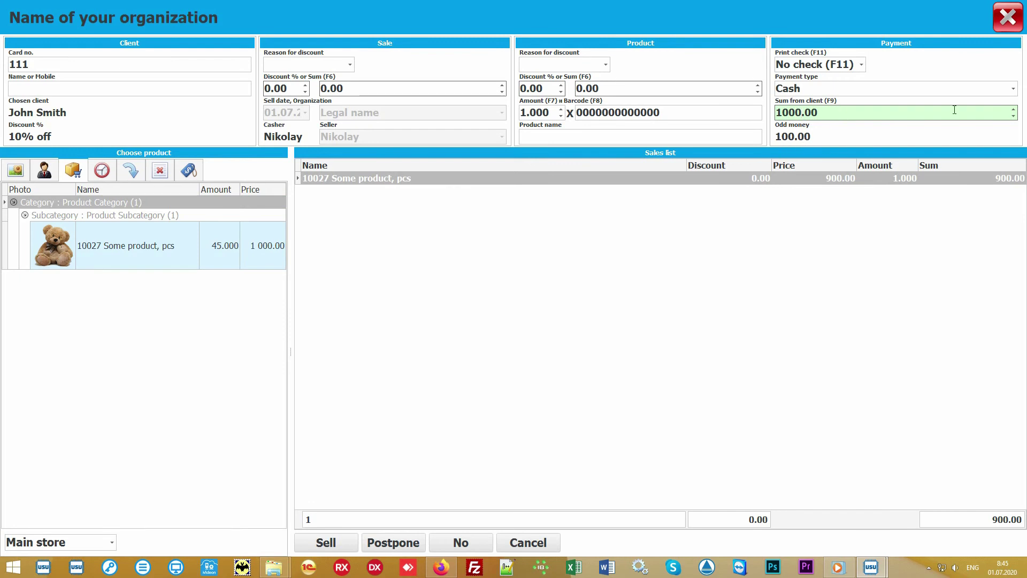
left_click(1013, 91)
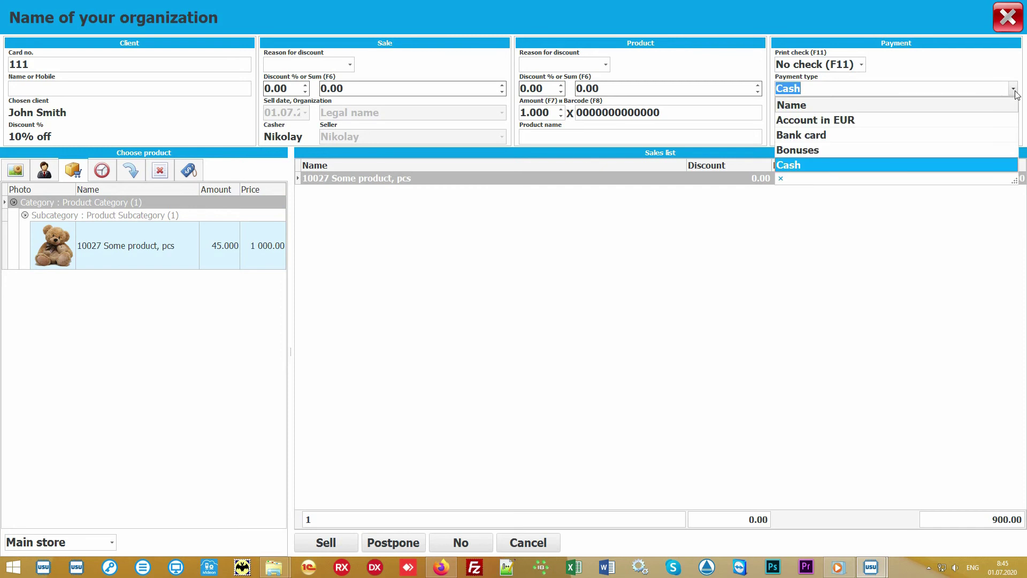
left_click(1013, 89)
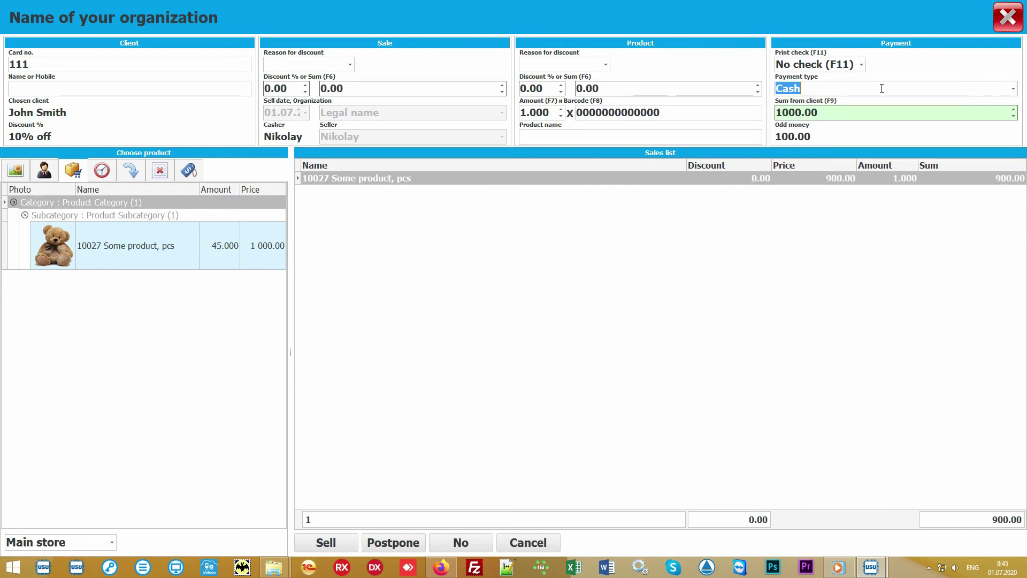
left_click(862, 66)
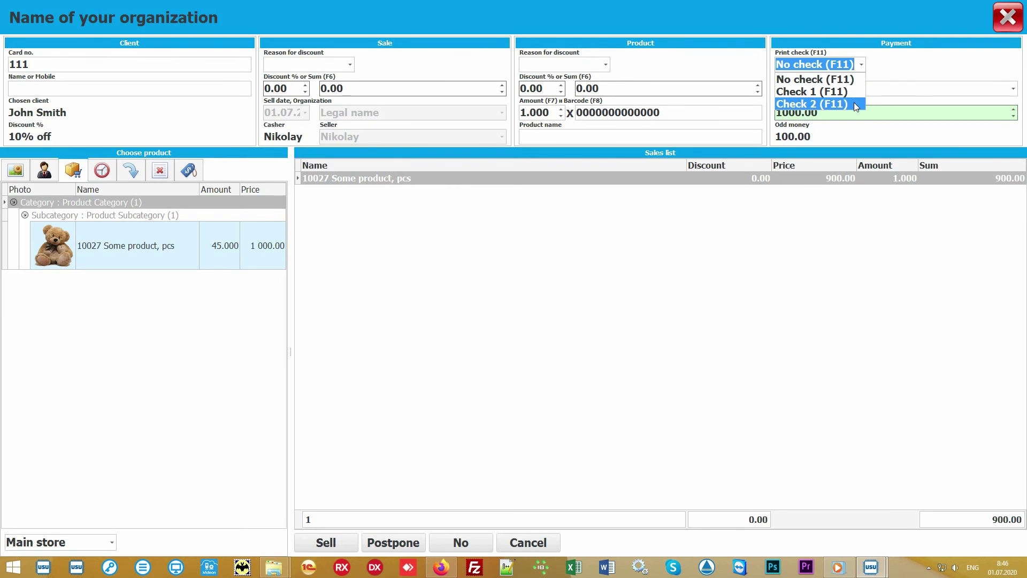
left_click(863, 67)
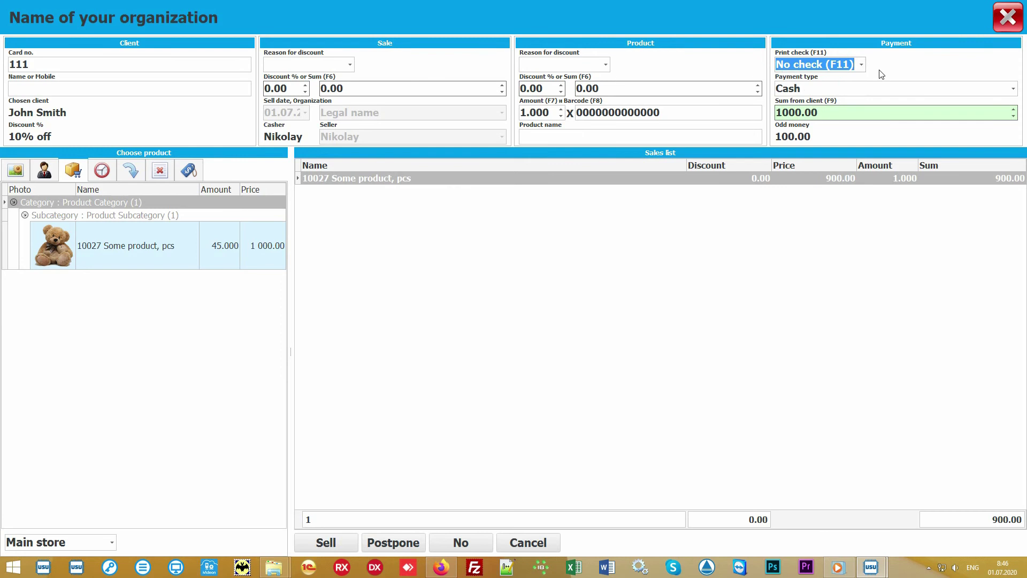
left_click(513, 308)
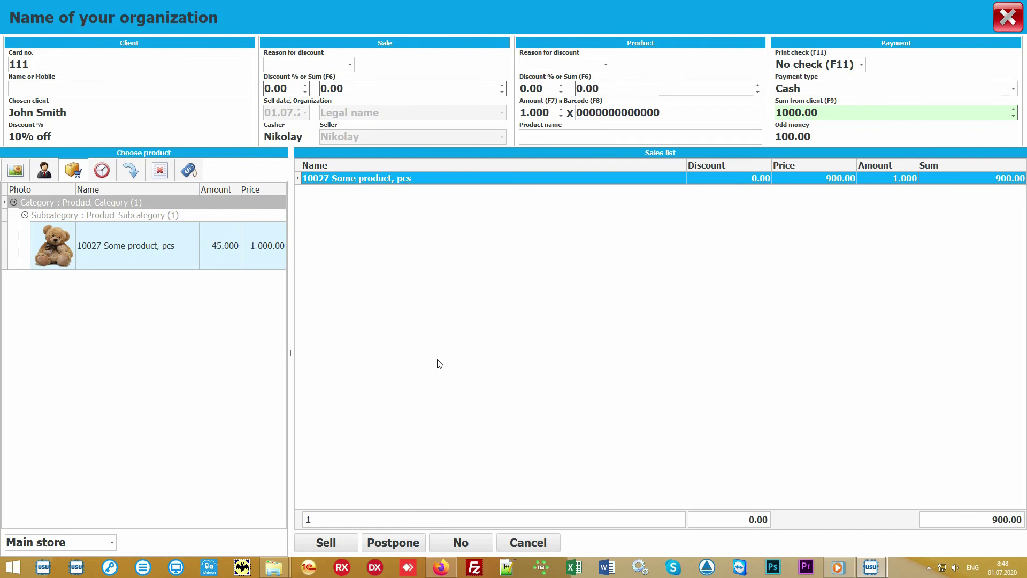
Complete the sale, close the sale screen and select the newly recorded 900.00 sale
left_click(327, 544)
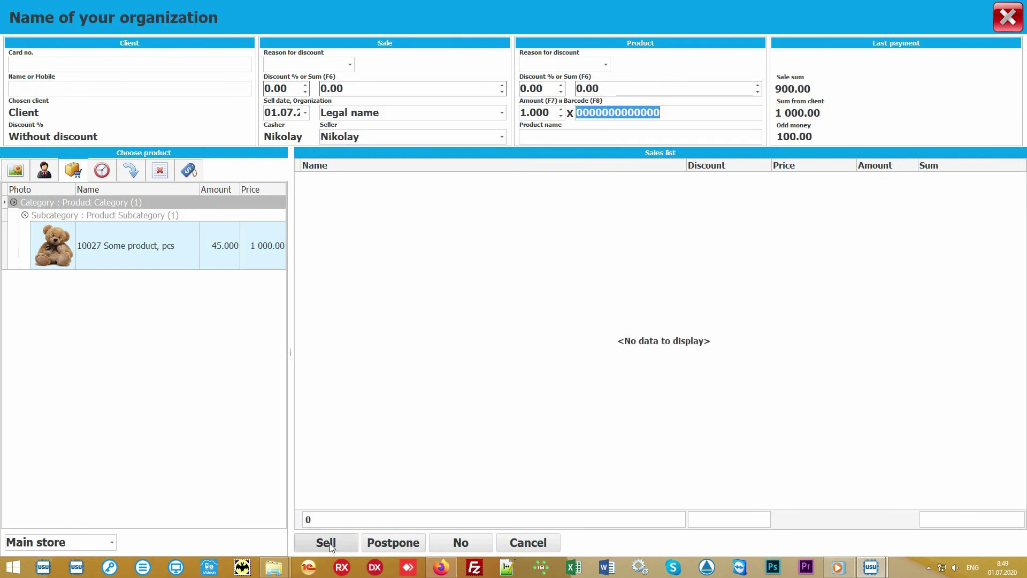
left_click(1009, 23)
left_click(372, 106)
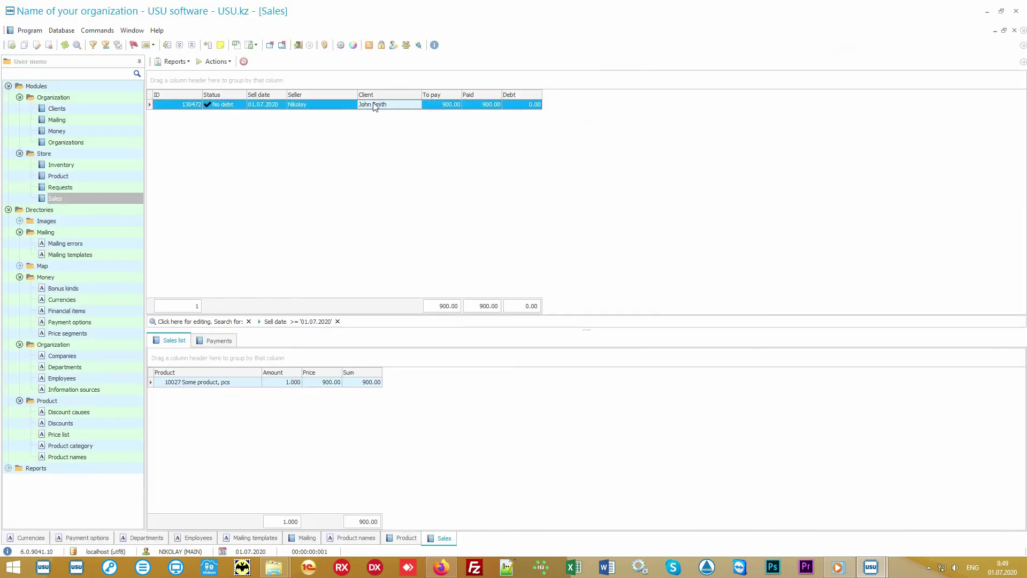
Generate the receipt (Reports > Check) for sale 130472, review it and close the preview
left_click(177, 63)
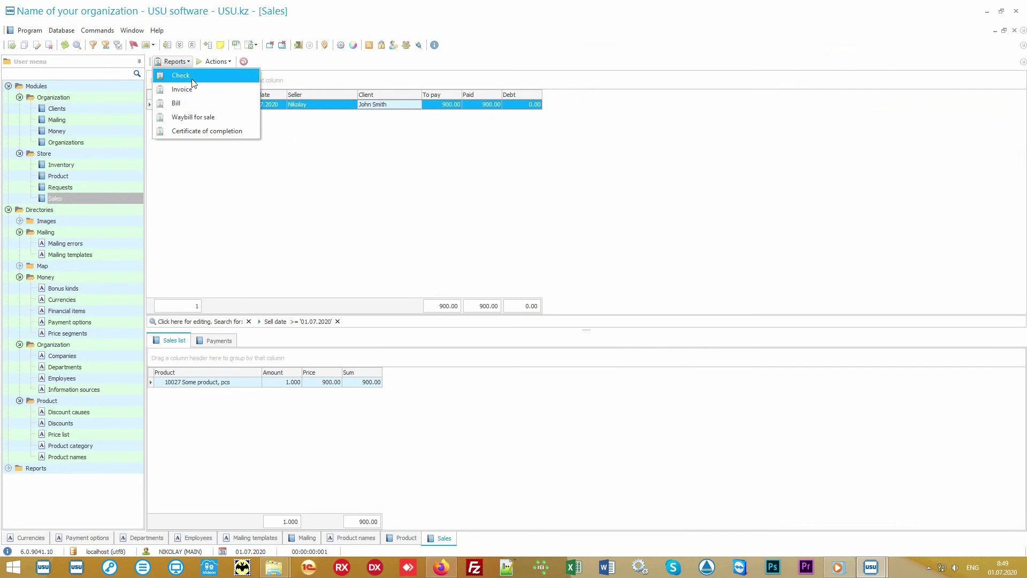
left_click(196, 73)
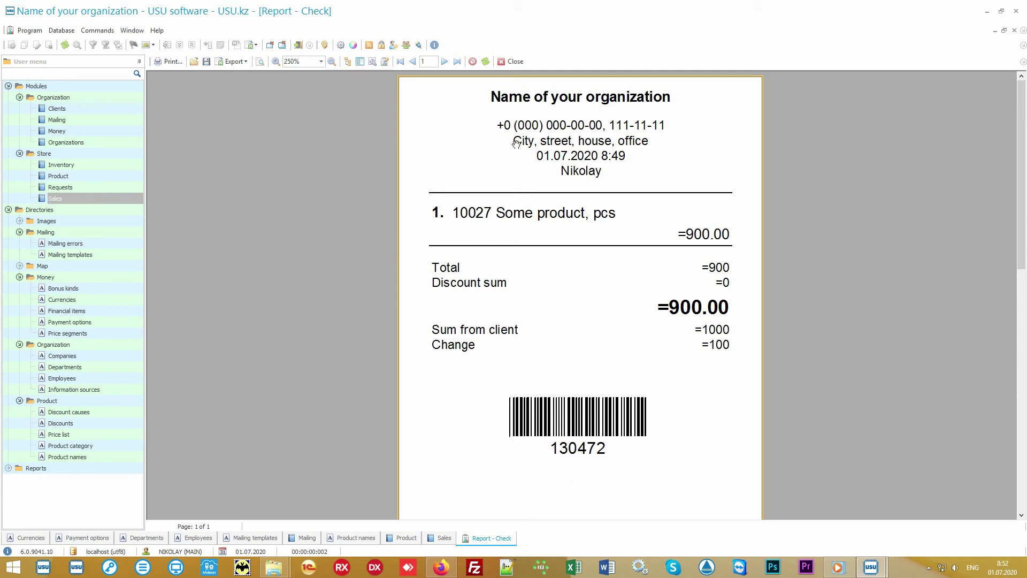
left_click(515, 62)
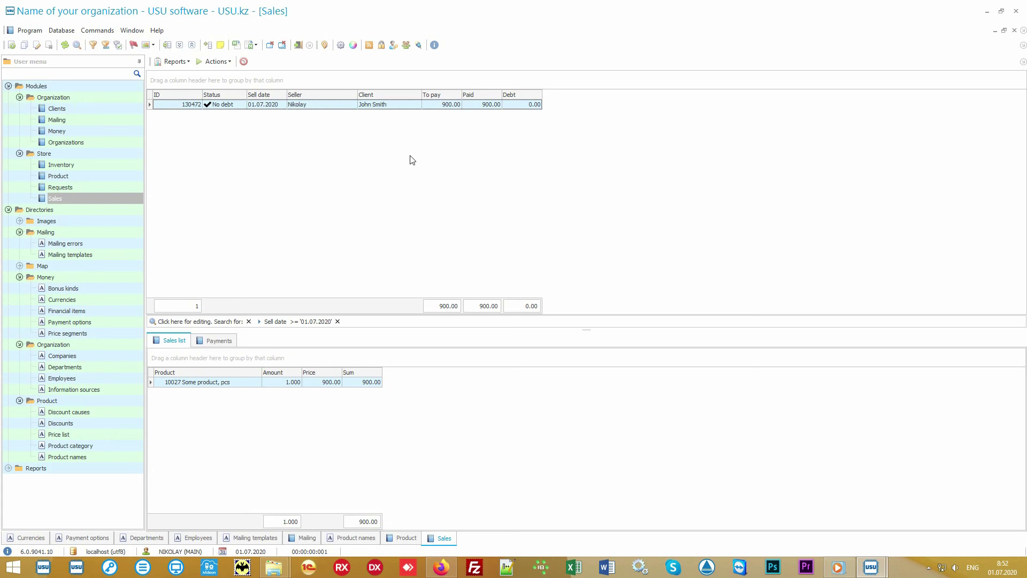
Inspect the Main store count of Some product (planned 50, actual 47, difference -3), then switch to Clients
left_click(114, 166)
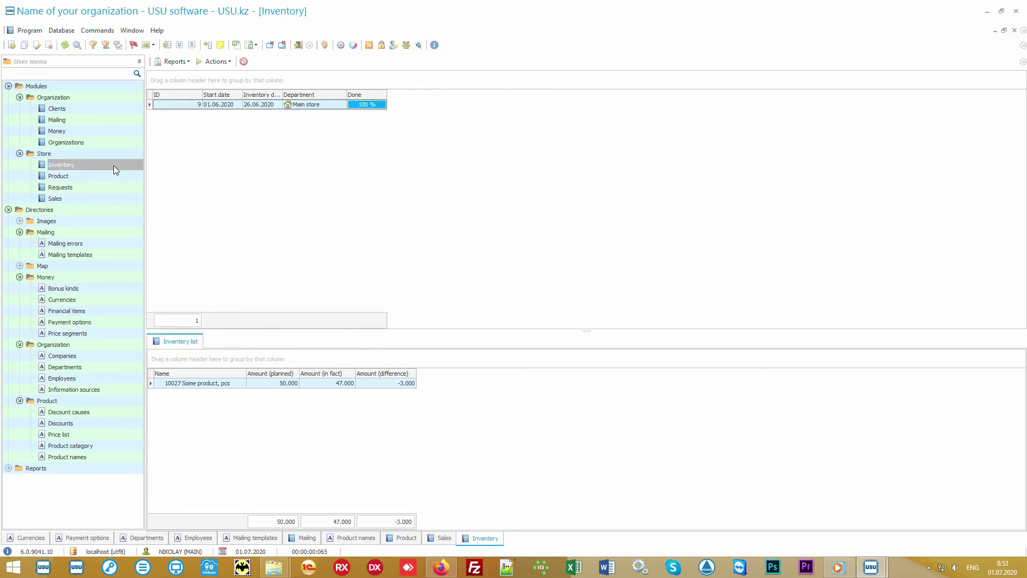
left_click(340, 109)
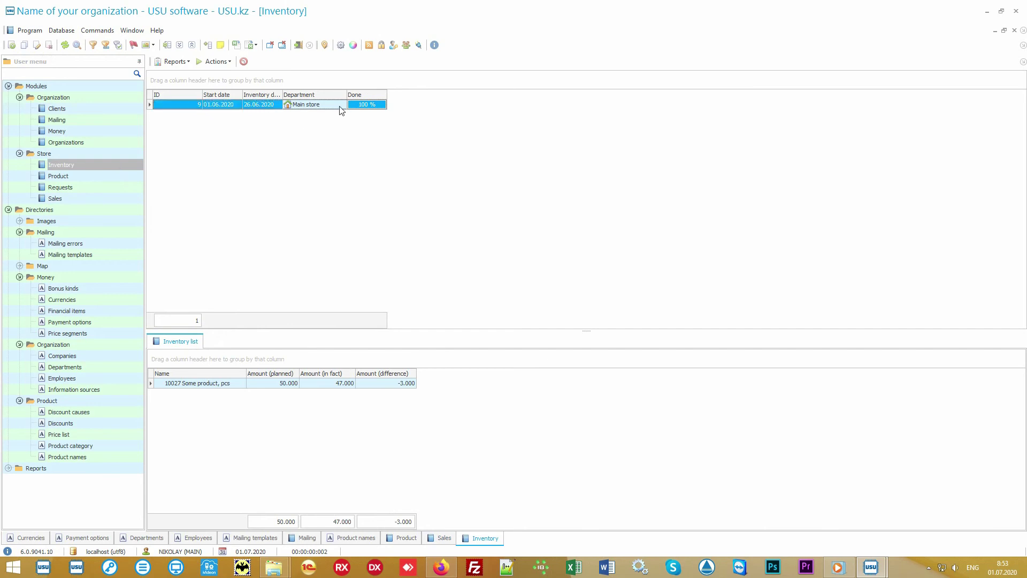
left_click(233, 388)
left_click(261, 390)
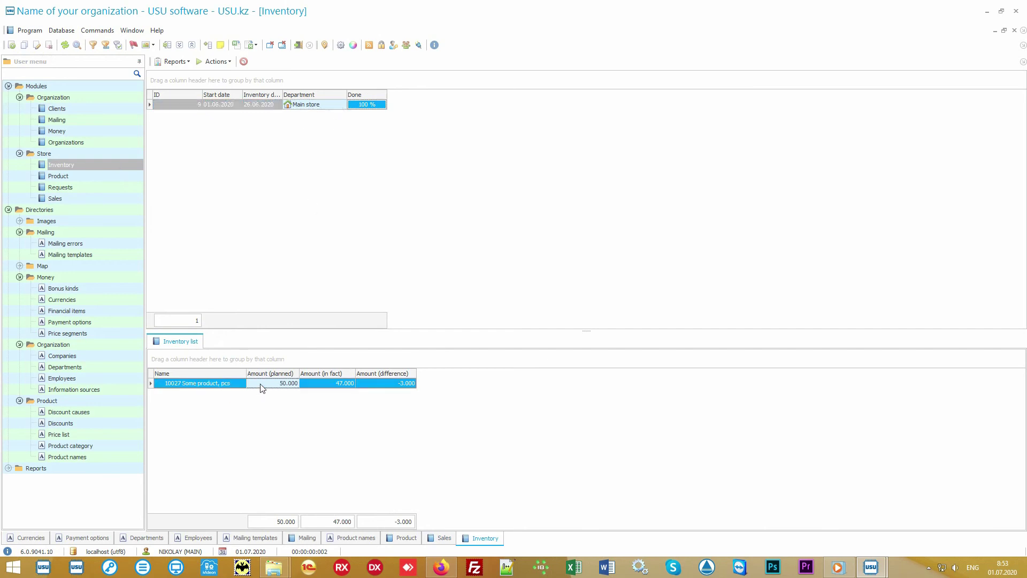
left_click(317, 389)
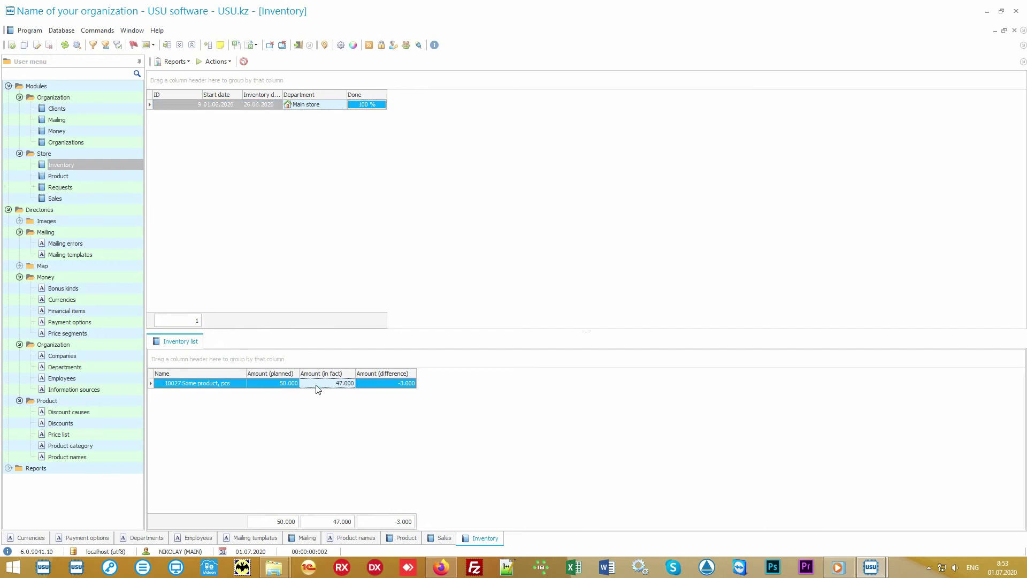
left_click(378, 389)
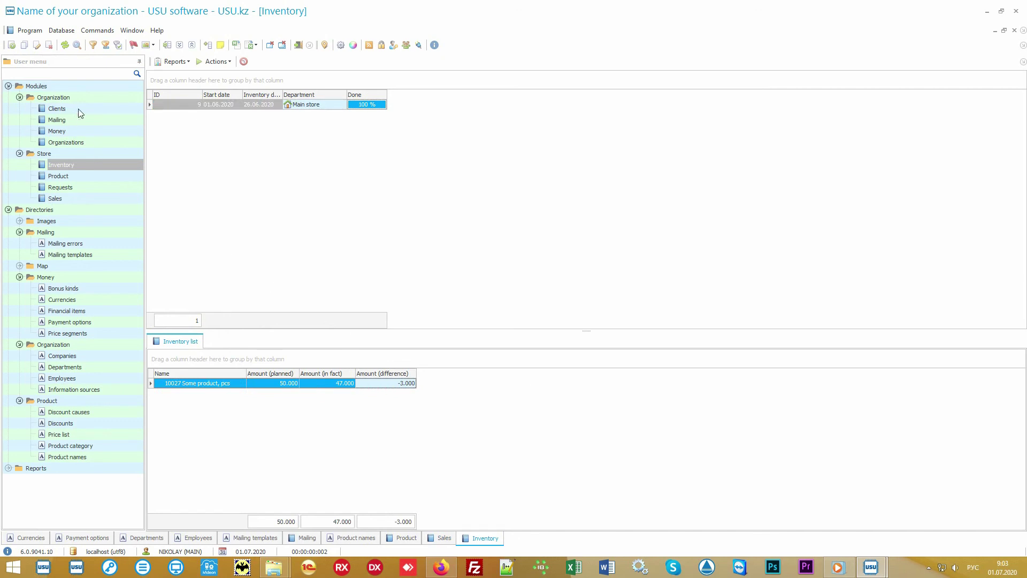
left_click(78, 110)
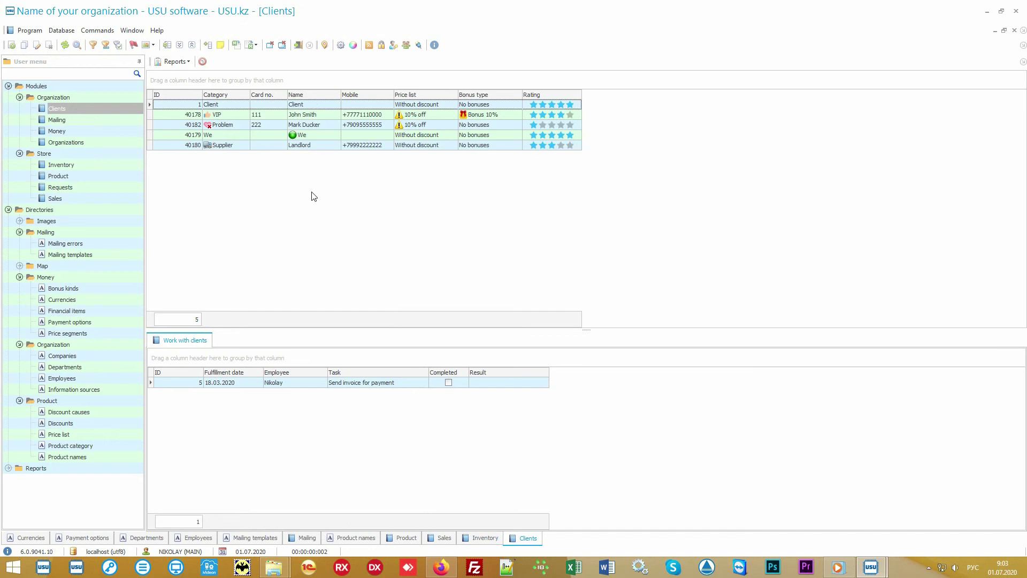
left_click(102, 200)
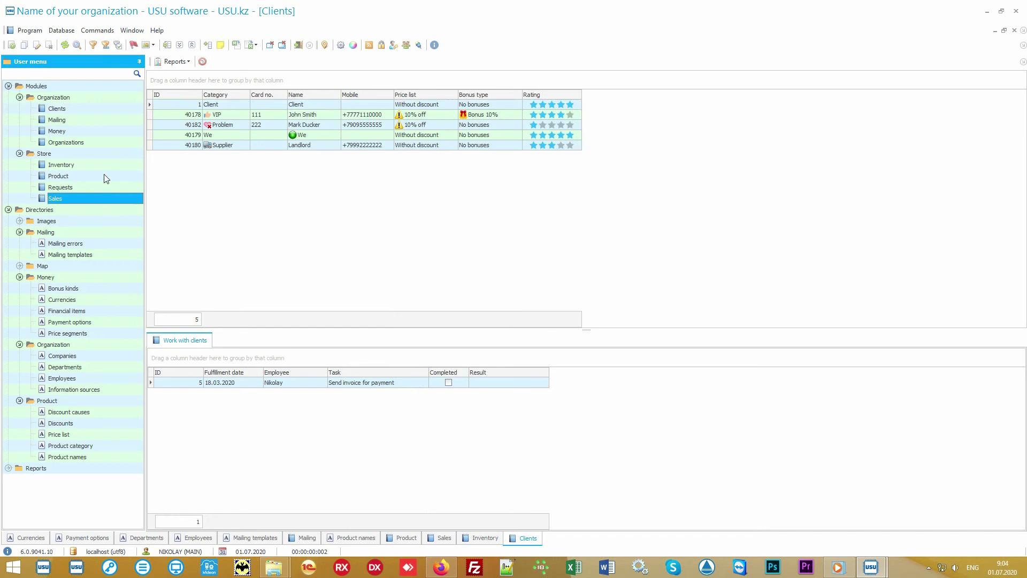
left_click(100, 110)
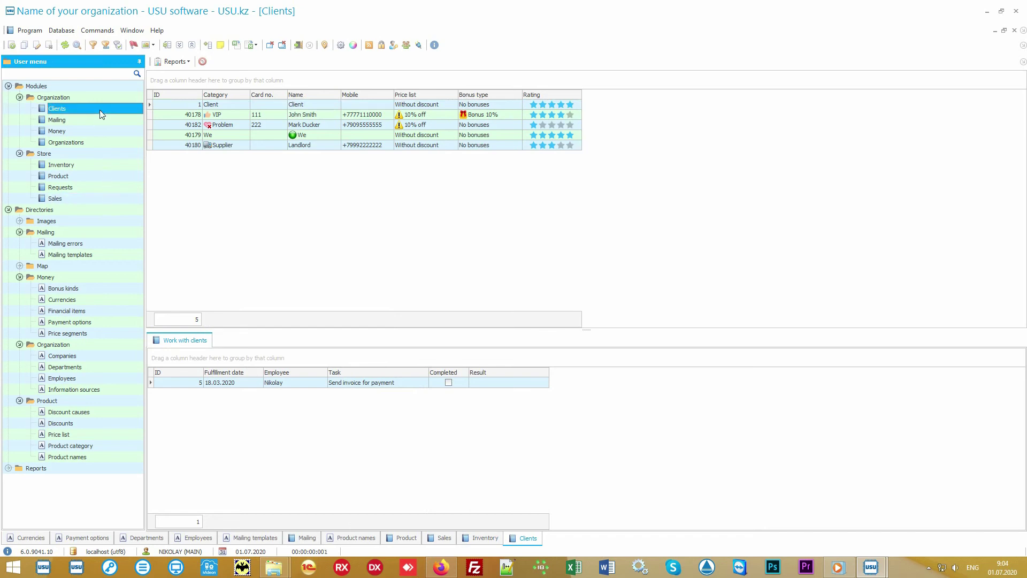
left_click(303, 227)
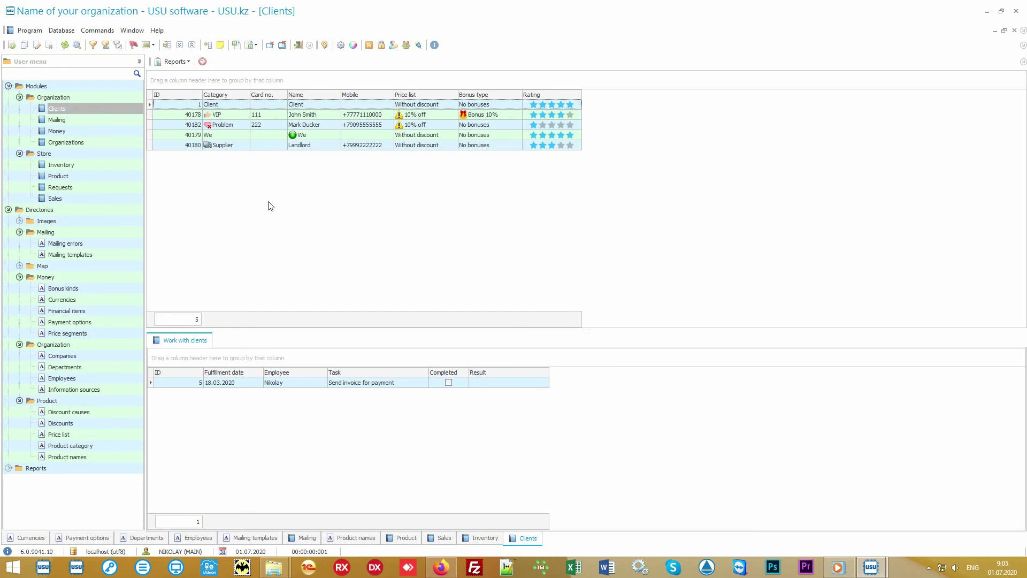
mouse_move(223, 94)
left_click(235, 116)
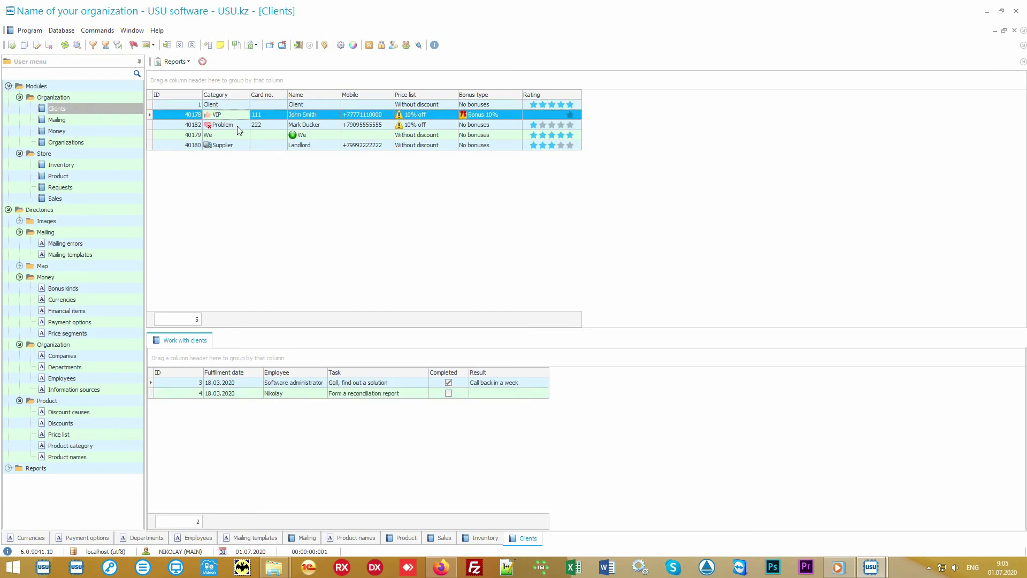
left_click(238, 127)
left_click(235, 146)
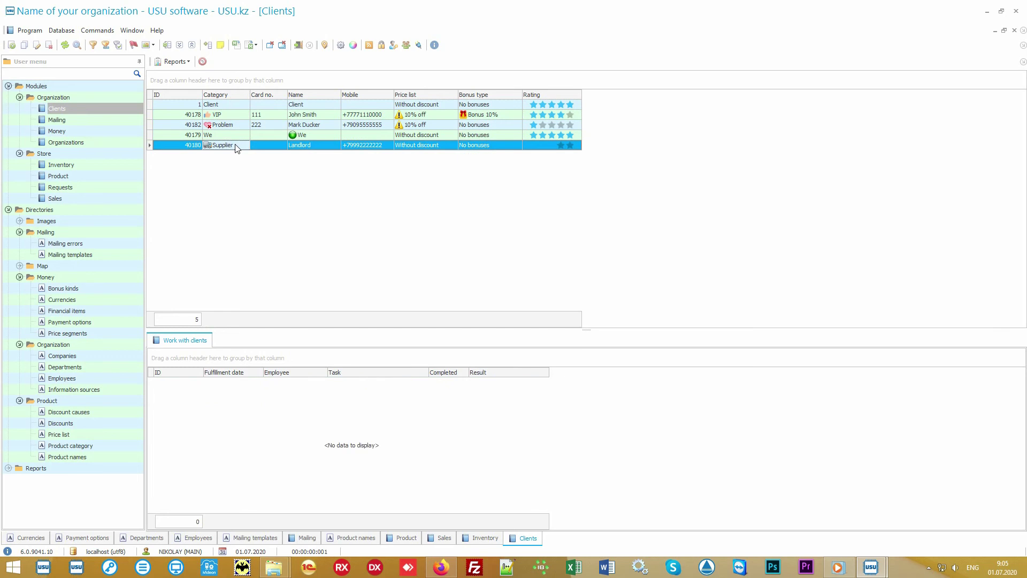
left_click(239, 117)
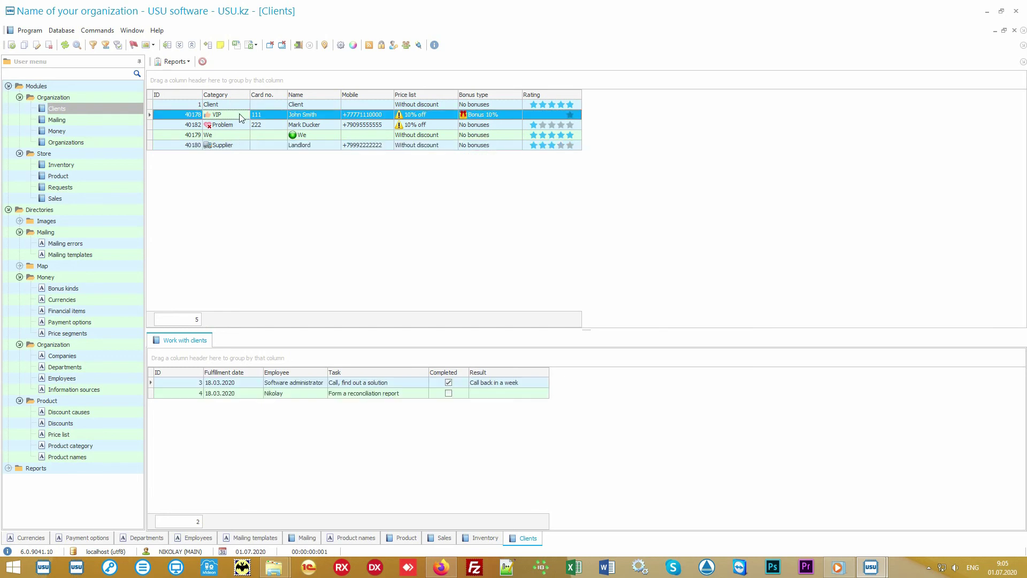
mouse_move(411, 94)
left_click(442, 107)
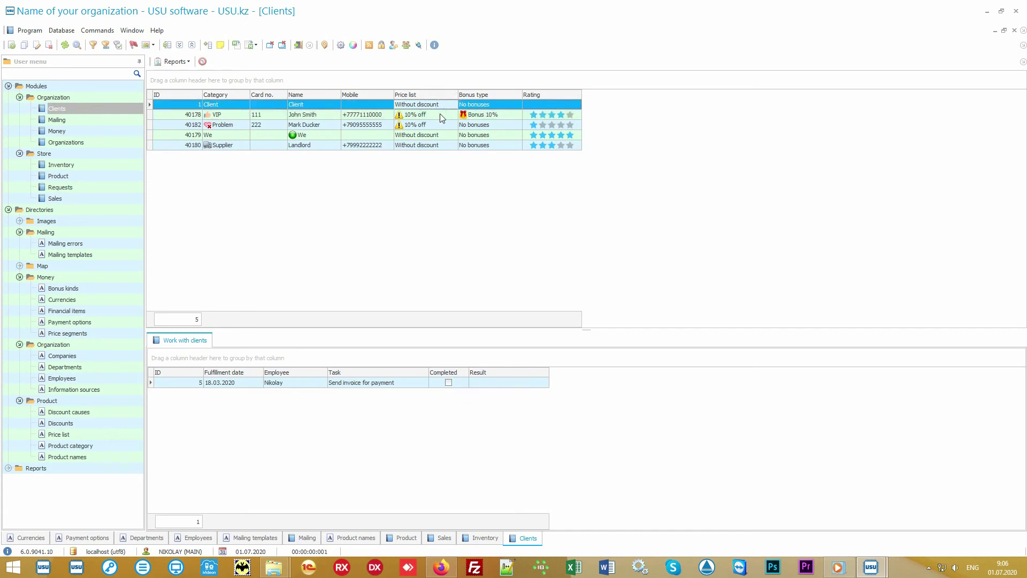
left_click(440, 115)
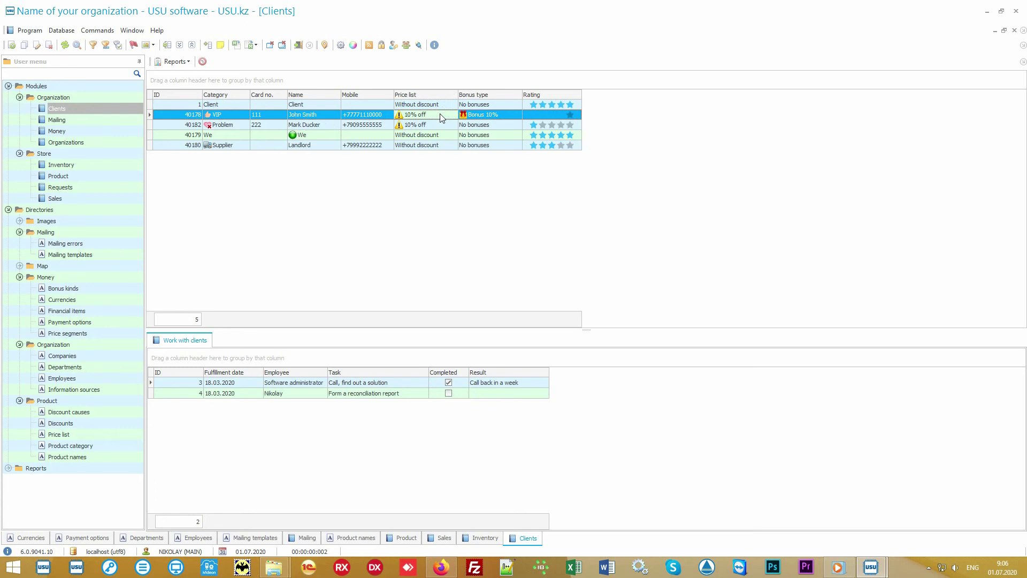
Add the hidden Information source column to the client grid via Columns visibility
right_click(642, 115)
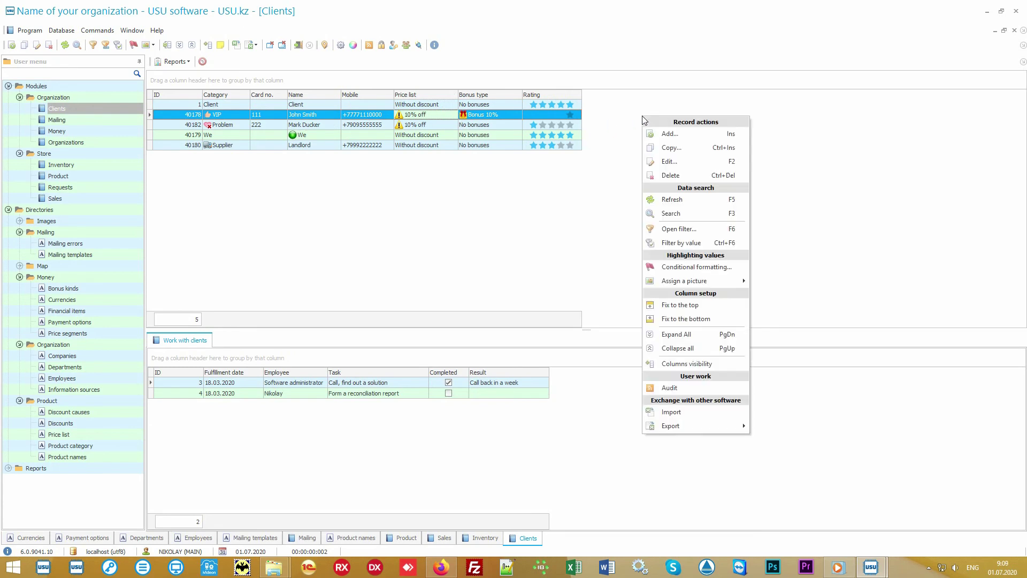
left_click(713, 363)
left_click_drag(932, 328, 793, 489)
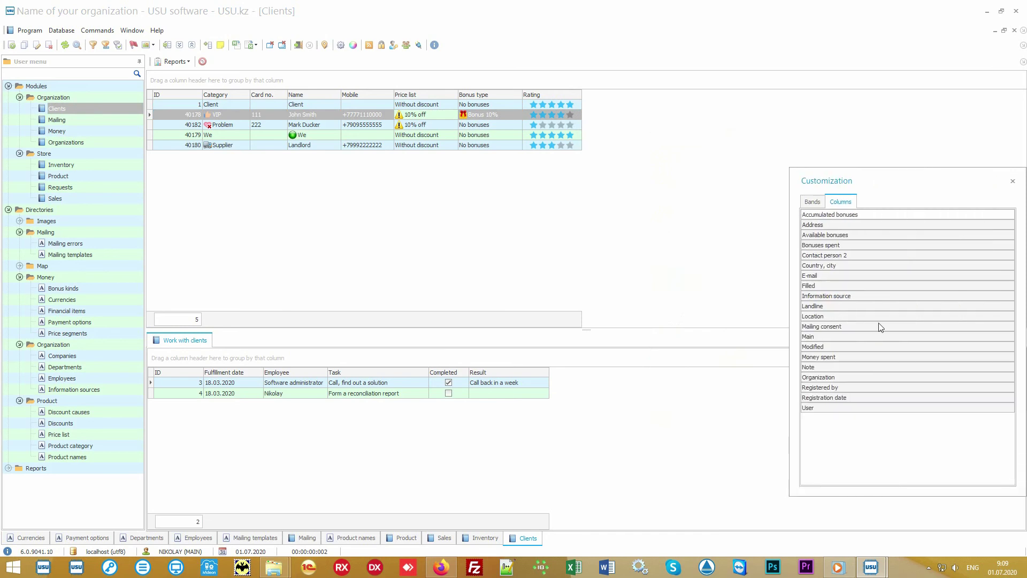
mouse_move(829, 296)
left_mouse_down()
mouse_move(639, 230)
mouse_move(592, 110)
left_mouse_up()
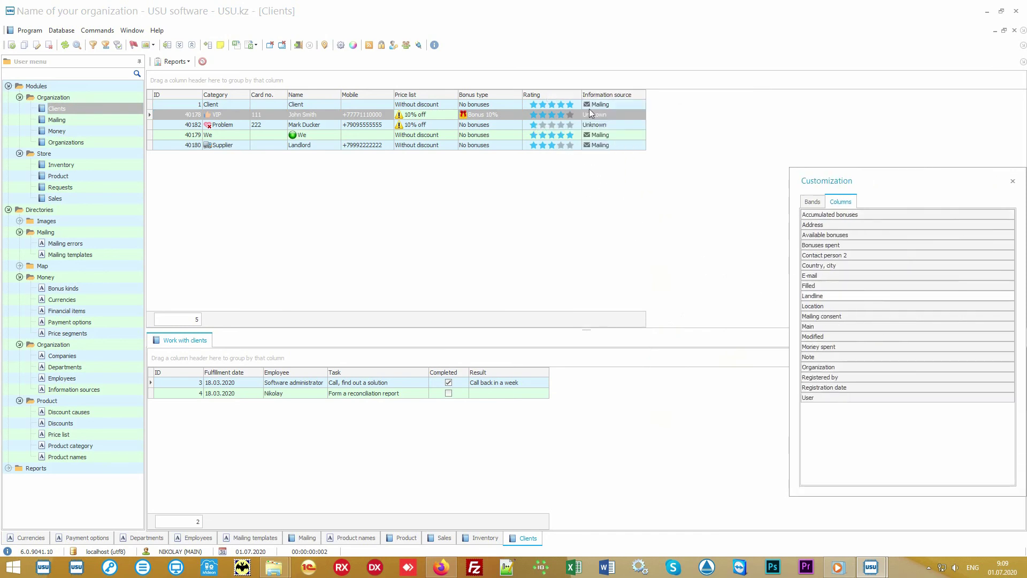
left_click(1012, 181)
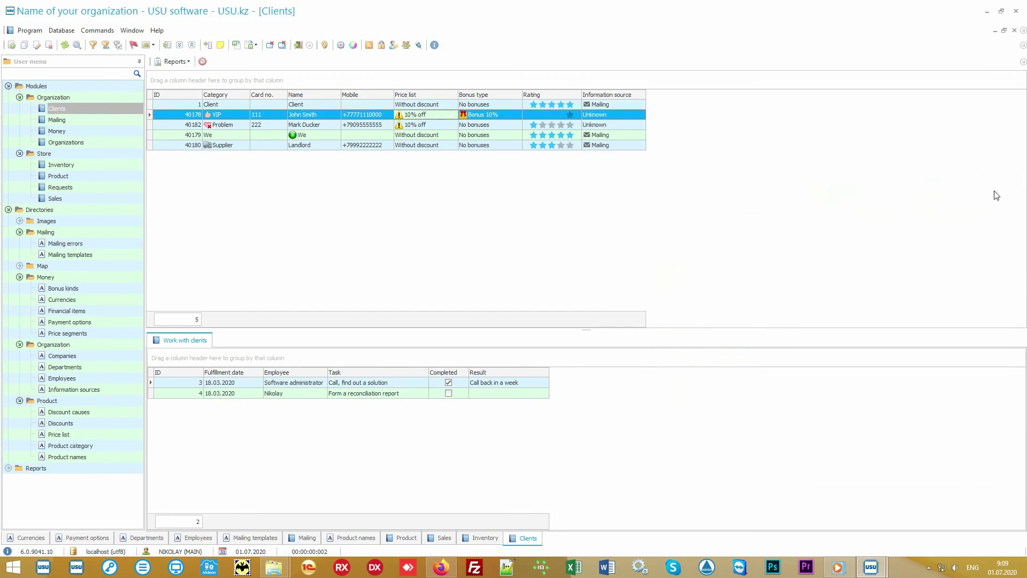
View the tasks of the generic Client record and of John Smith
left_click(634, 106)
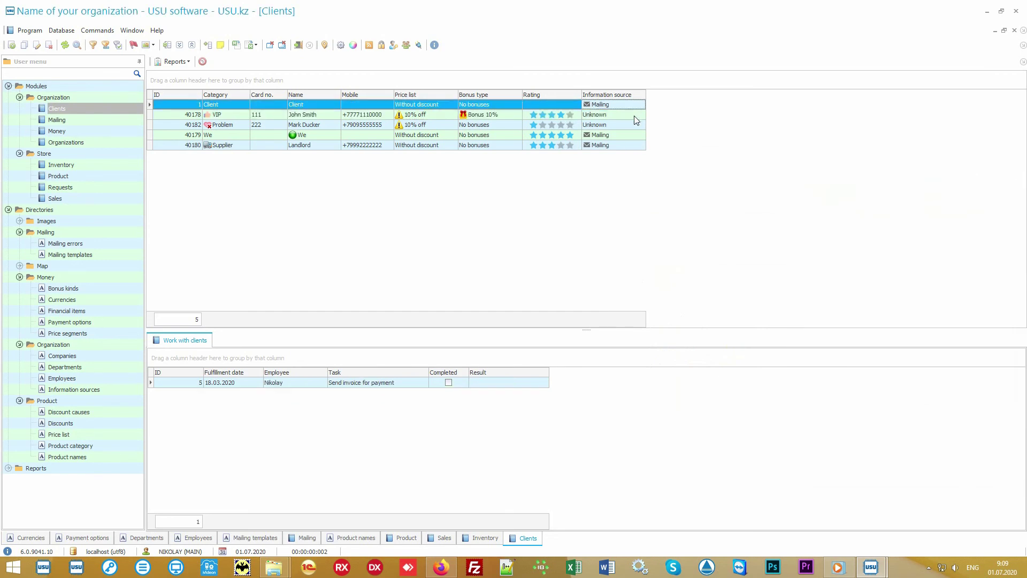
left_click(633, 116)
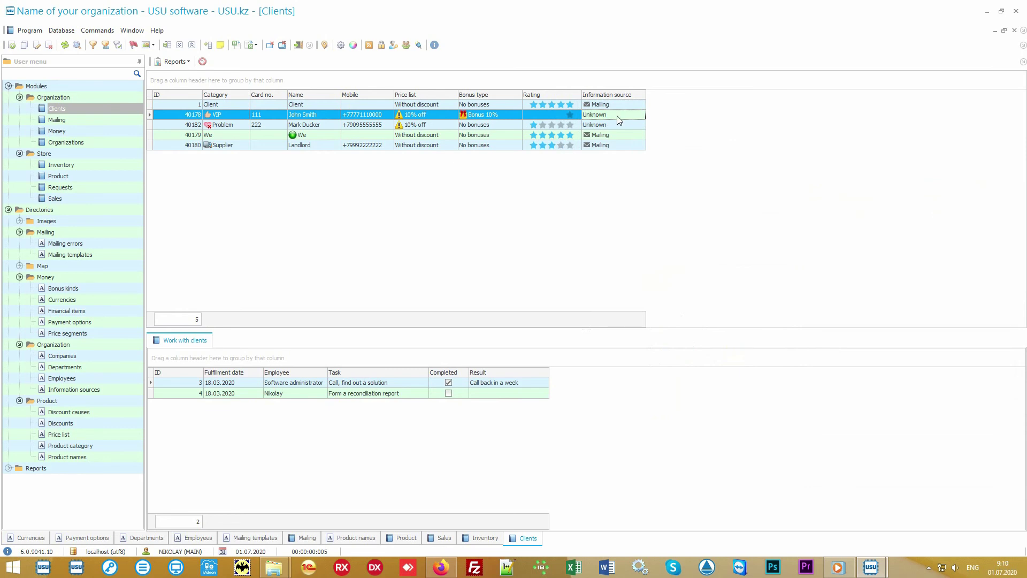
left_click(506, 115)
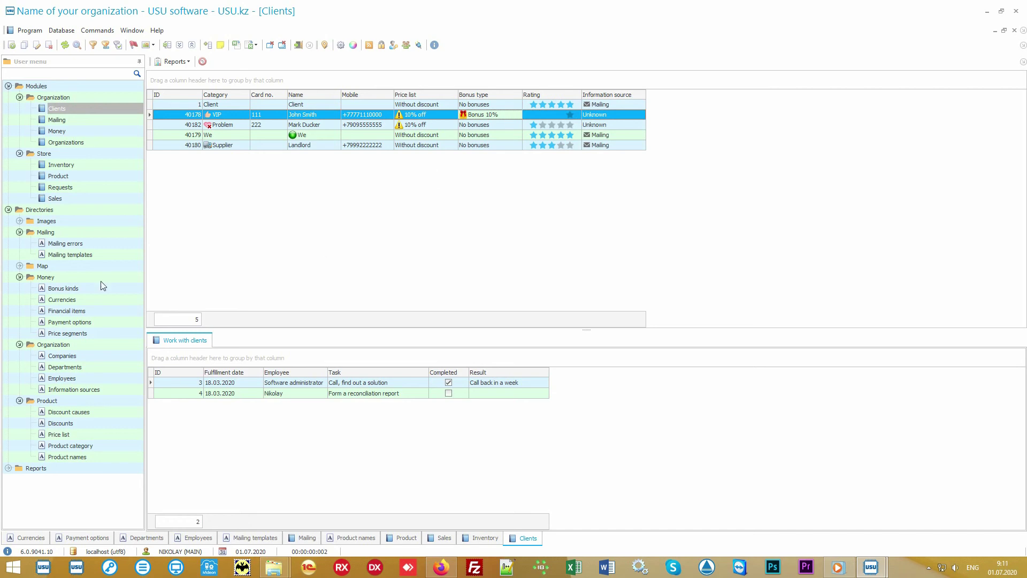
Expand the Reports section and generate the Mailing report of consenting clients
left_click(7, 209)
left_click(7, 220)
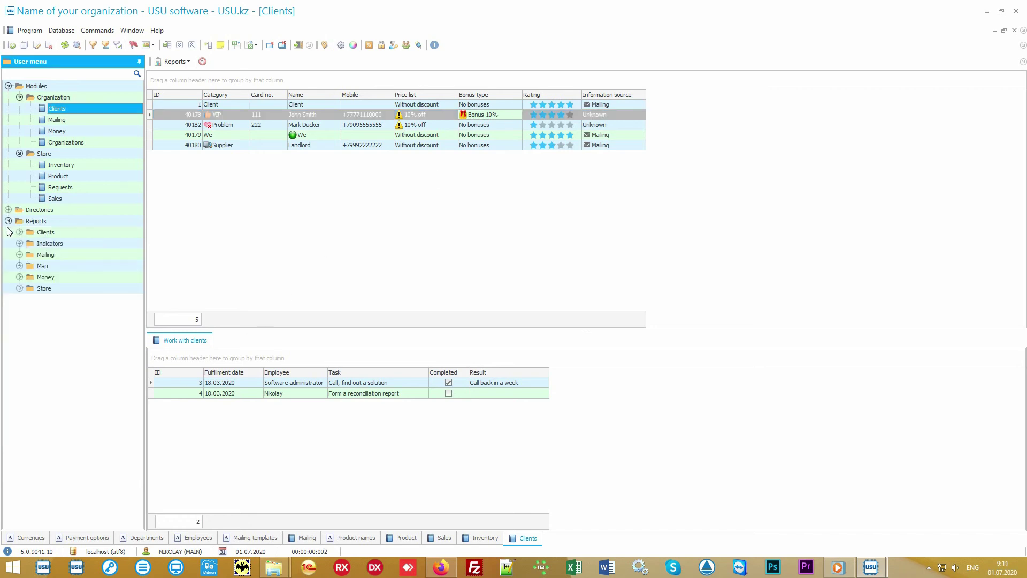
left_click(19, 254)
double_click(56, 266)
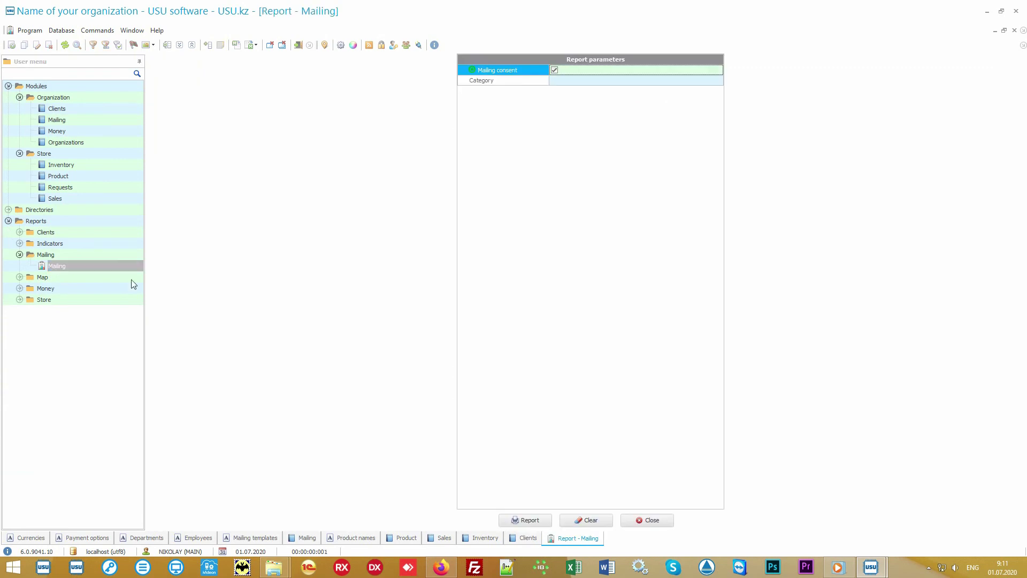
left_click(520, 518)
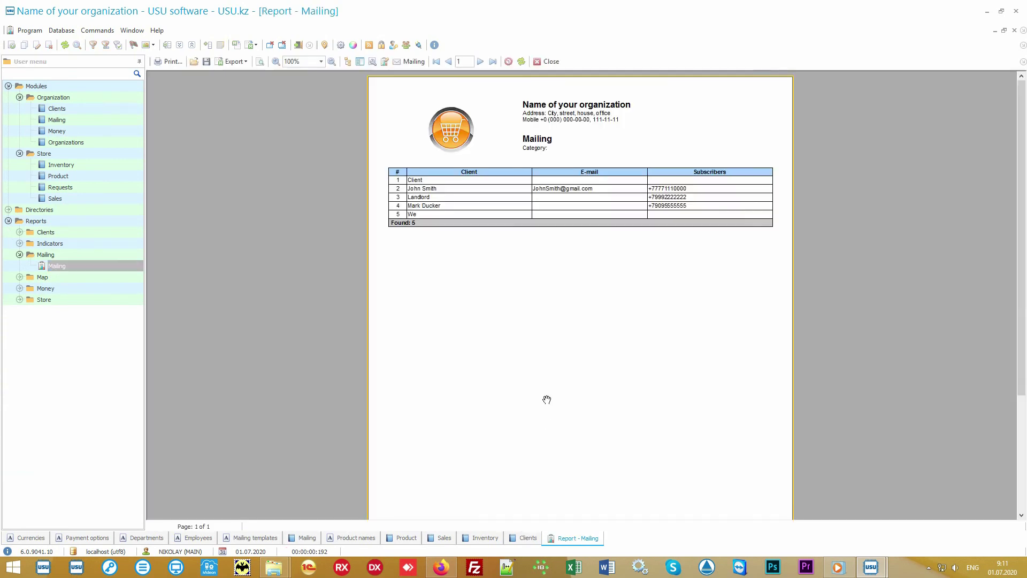
Review the mailing recipients without sending, then select the Money reports group
left_click(412, 61)
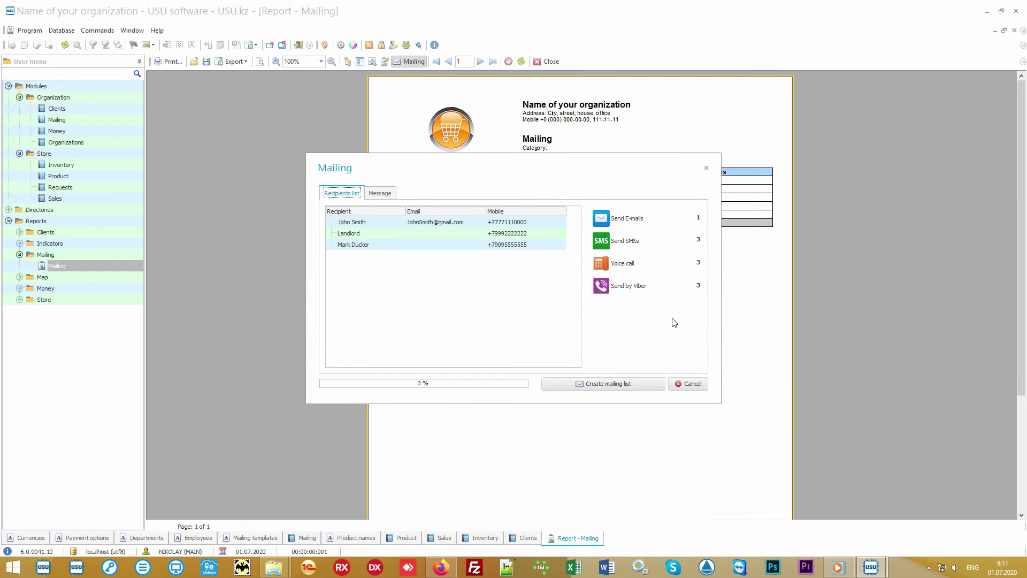
left_click(691, 382)
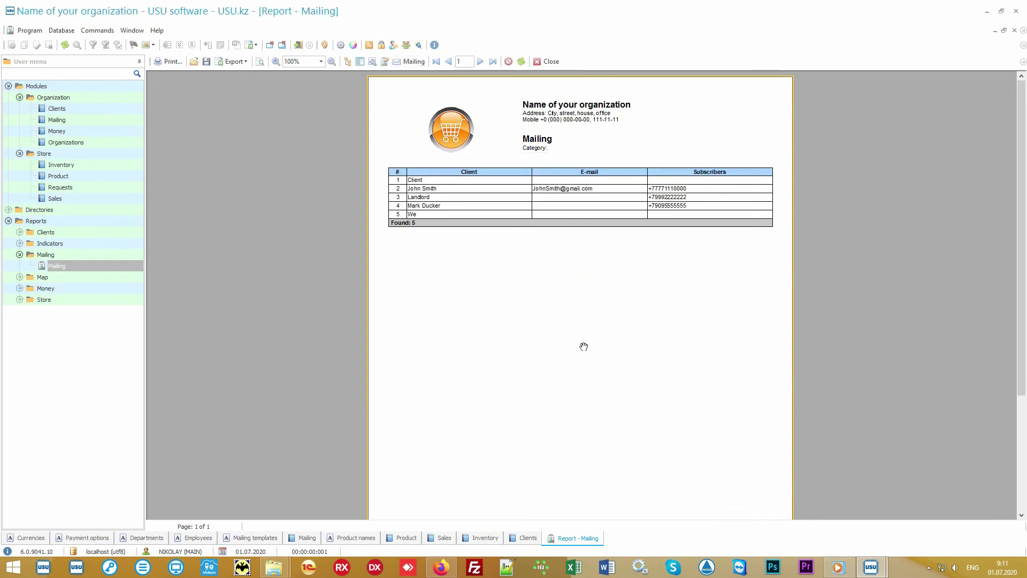
left_click(110, 289)
Generate the Salary report of employee accruals (0.00 accrued), then return to the Clients table
double_click(109, 288)
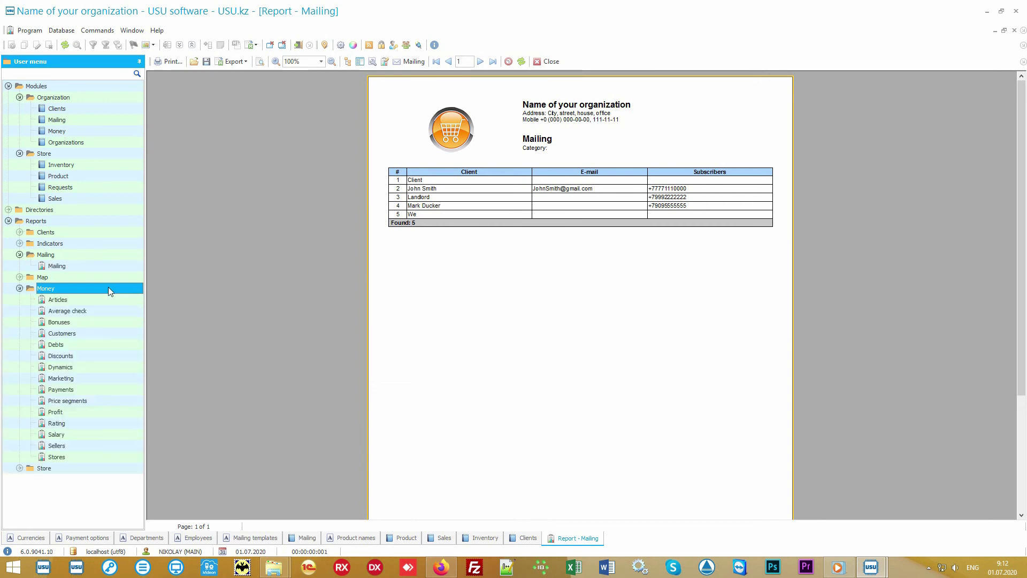
double_click(76, 434)
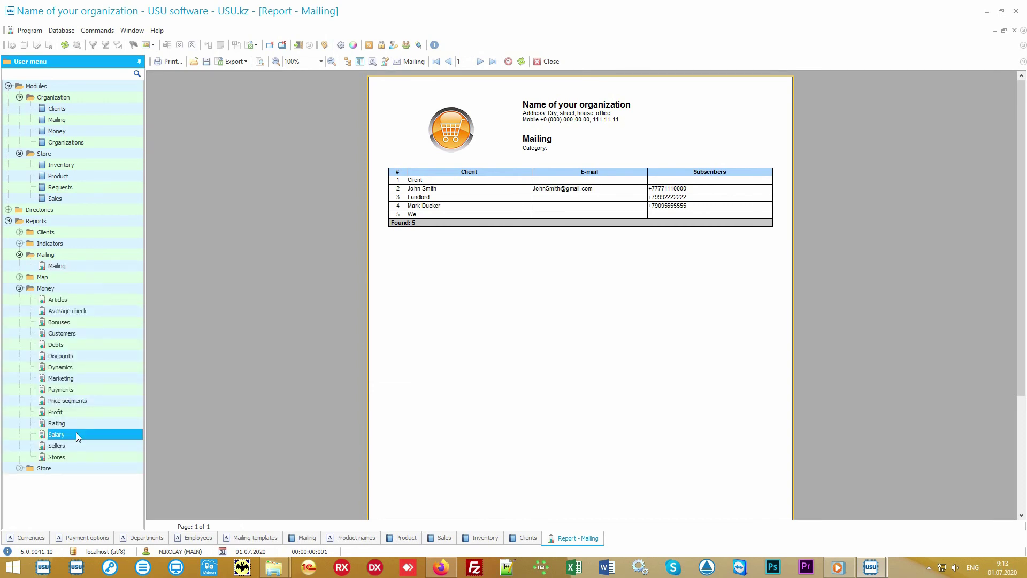
left_click(523, 519)
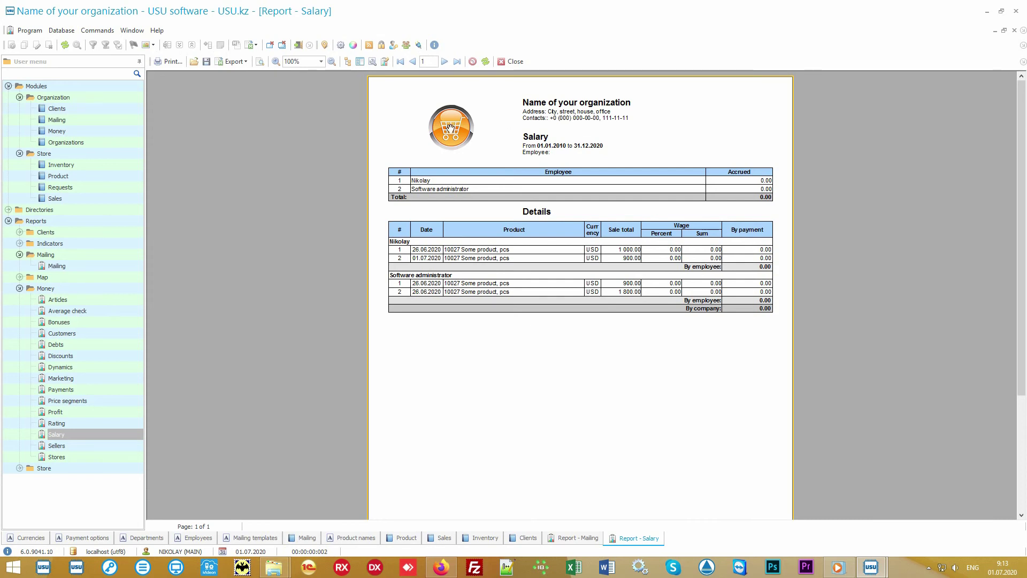
left_click(88, 109)
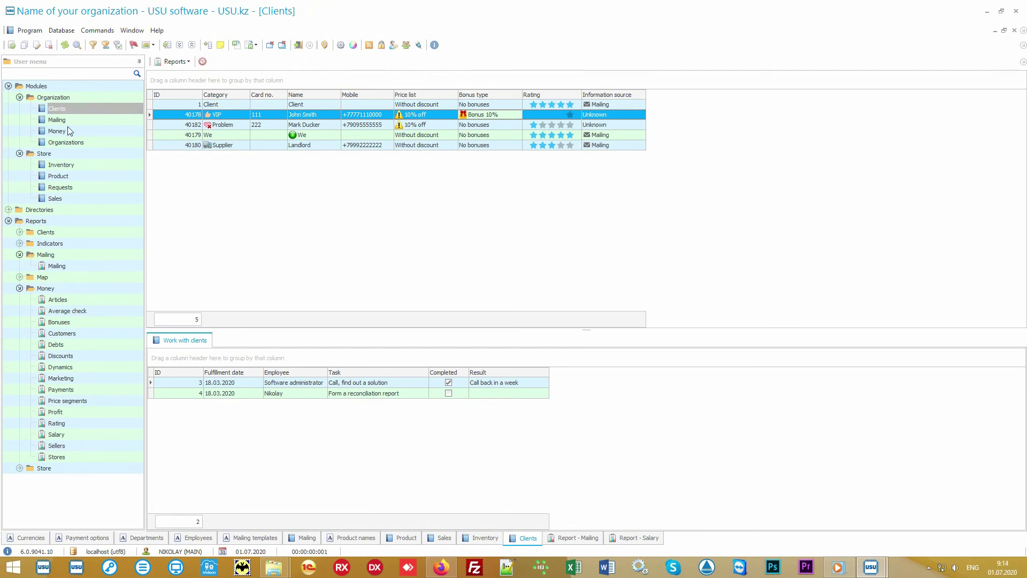
Collapse Modules, Mailing and Money so only the Store report group is expanded
left_click(18, 88)
left_click(9, 87)
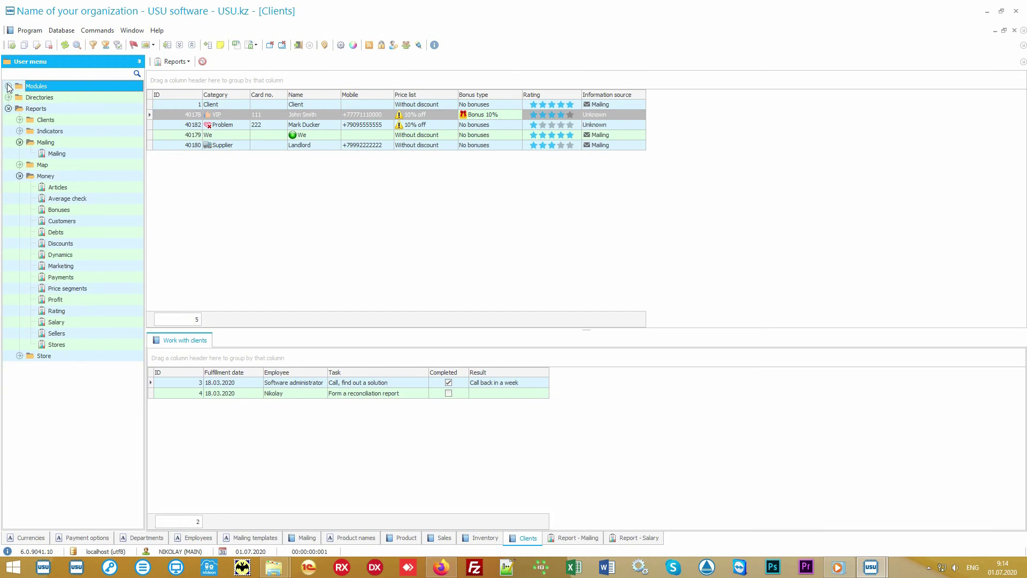
left_click(47, 142)
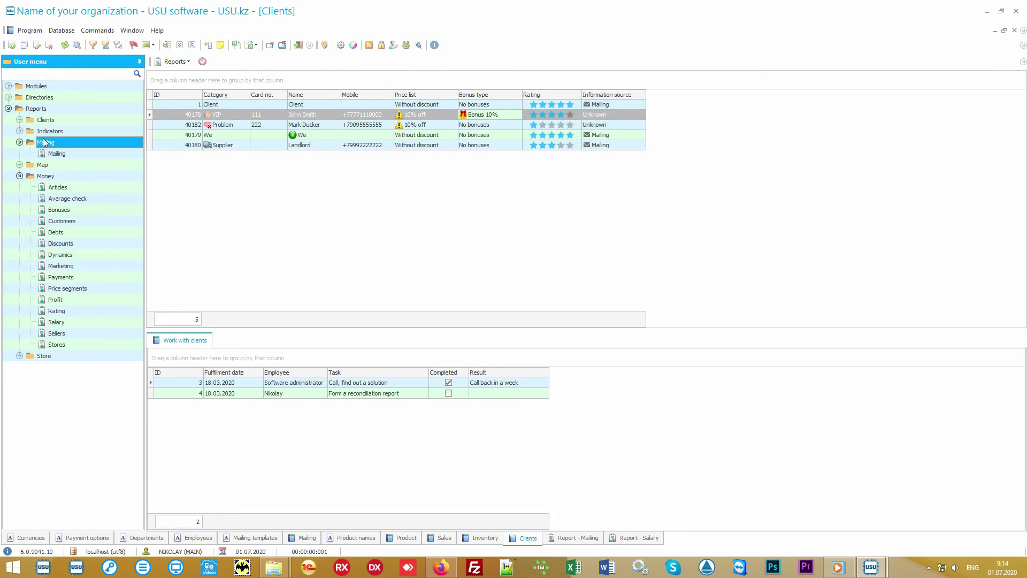
left_click(37, 164)
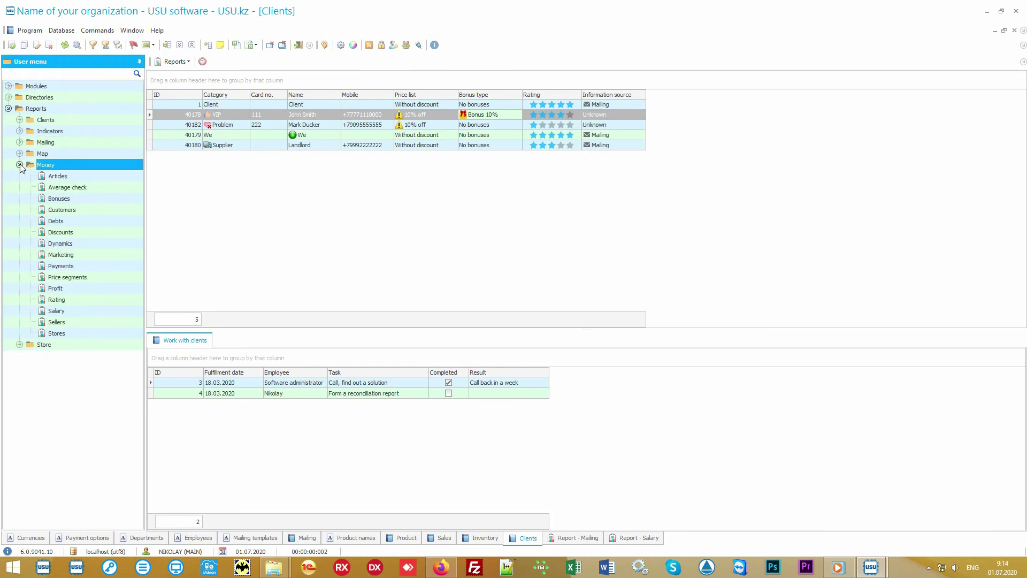
left_click(20, 165)
double_click(53, 178)
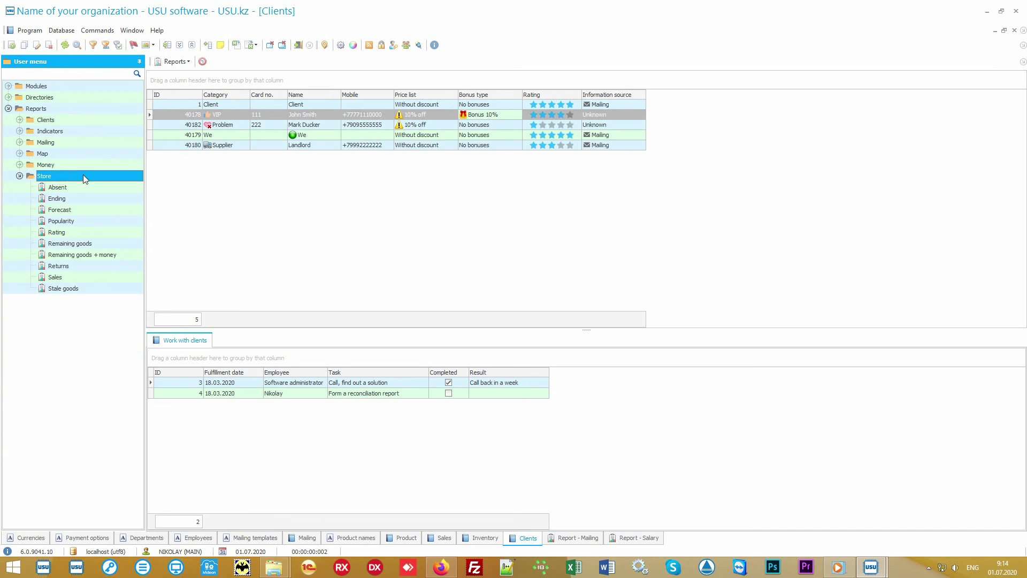
Generate the Popularity and Rating product reports, each with a table and pie chart
double_click(88, 222)
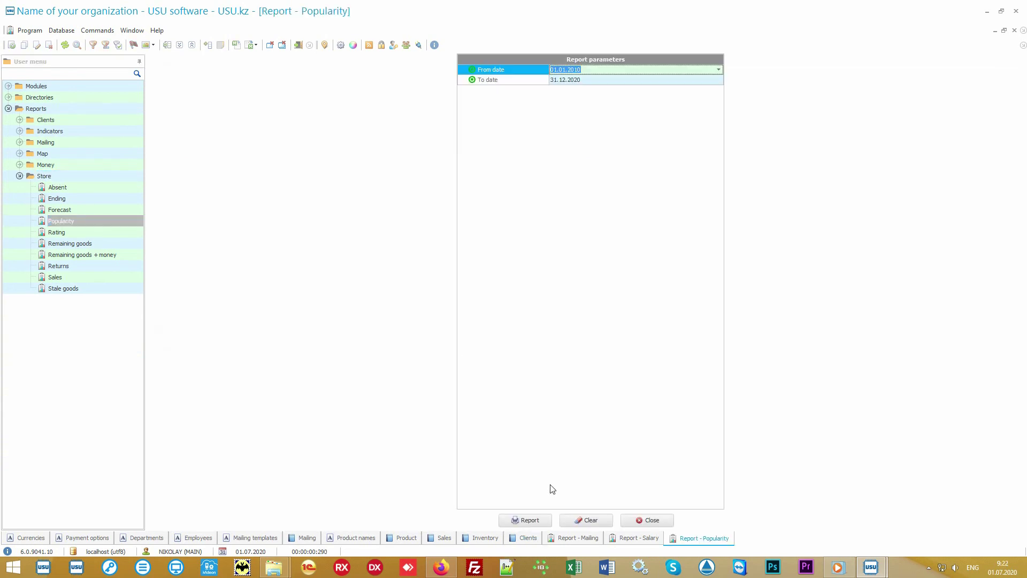
left_click(529, 520)
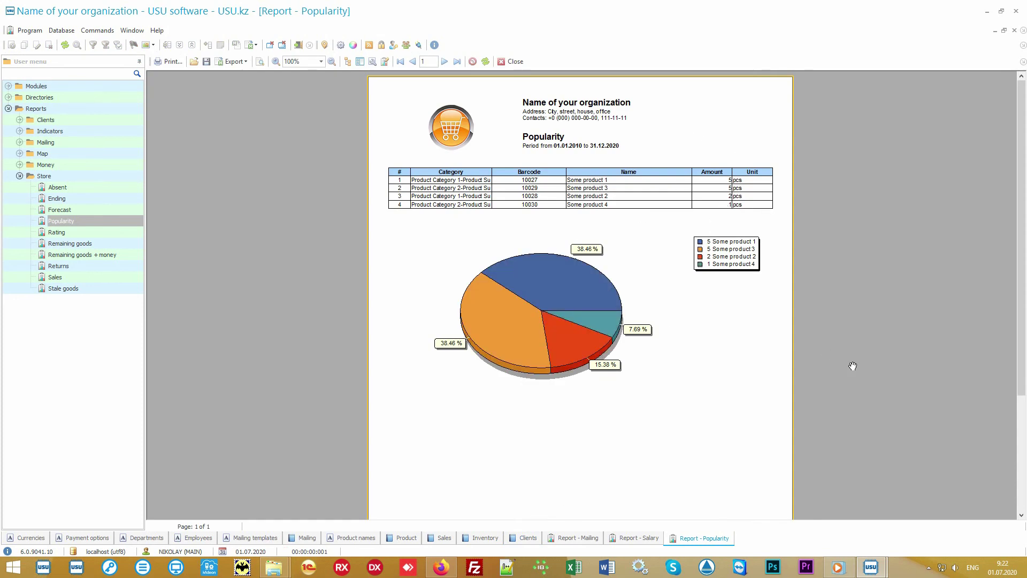
double_click(100, 233)
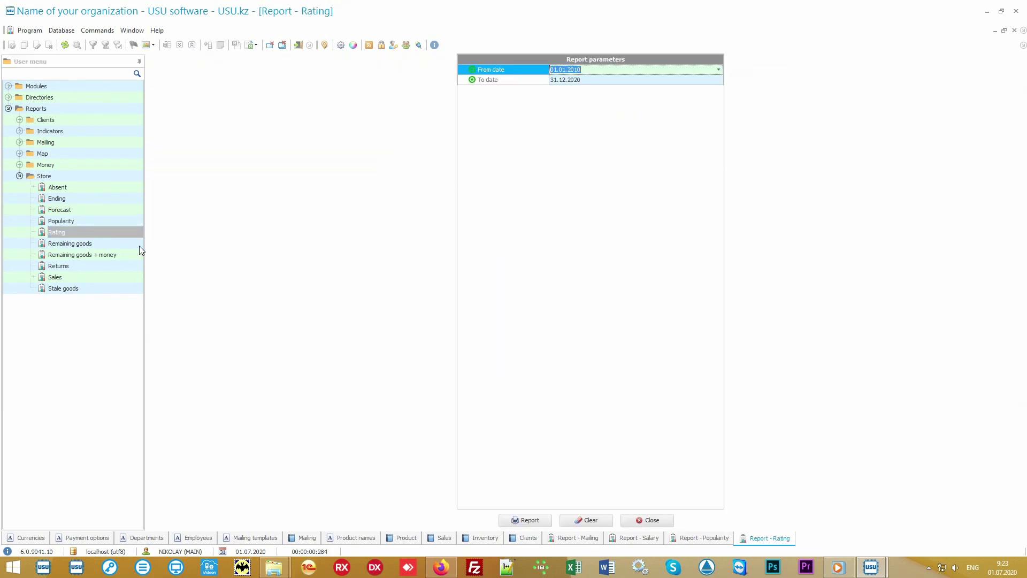
left_click(526, 520)
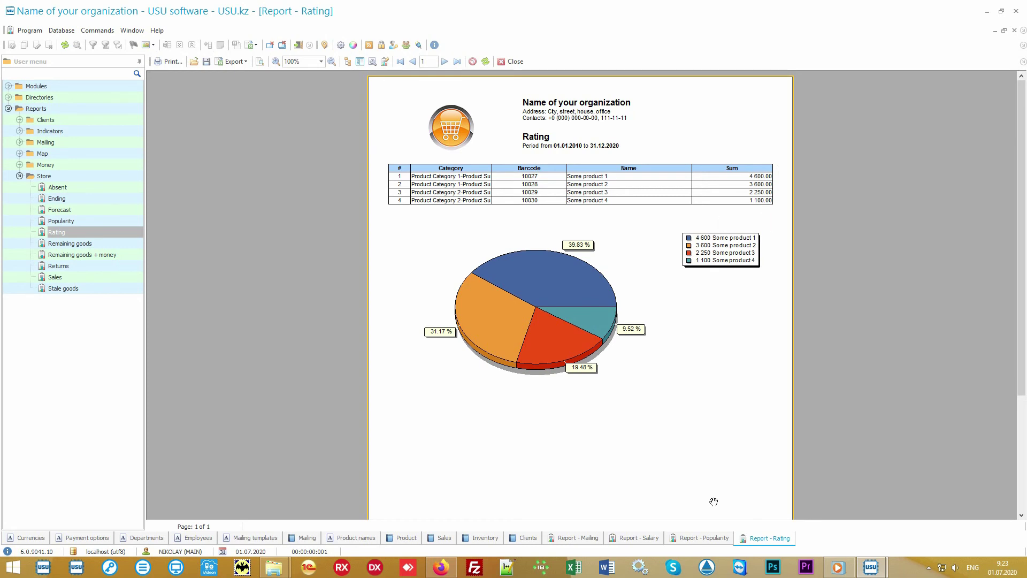
Compare the Popularity and Rating report tabs, then select the Sales report
left_click(697, 539)
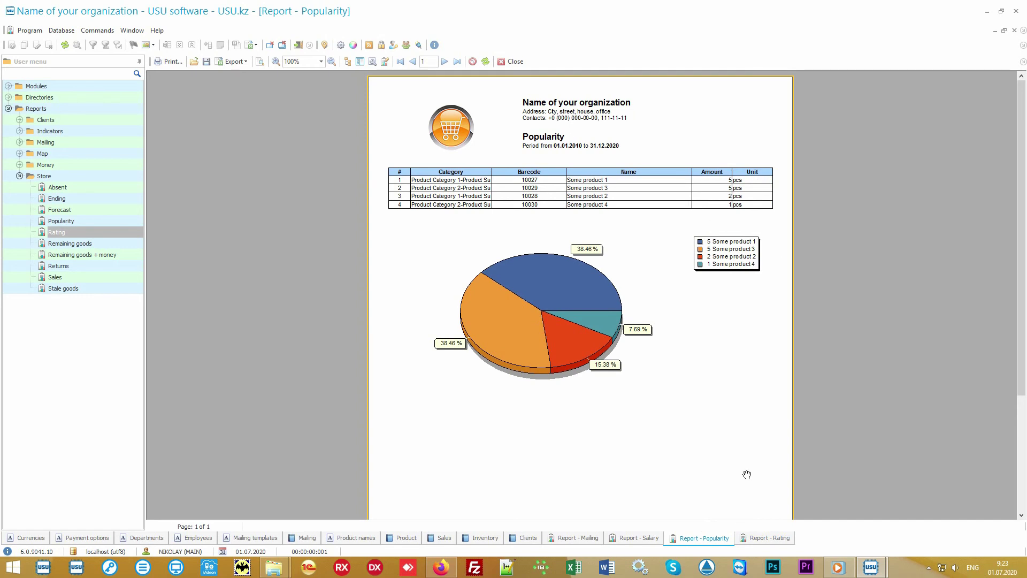
left_click(753, 543)
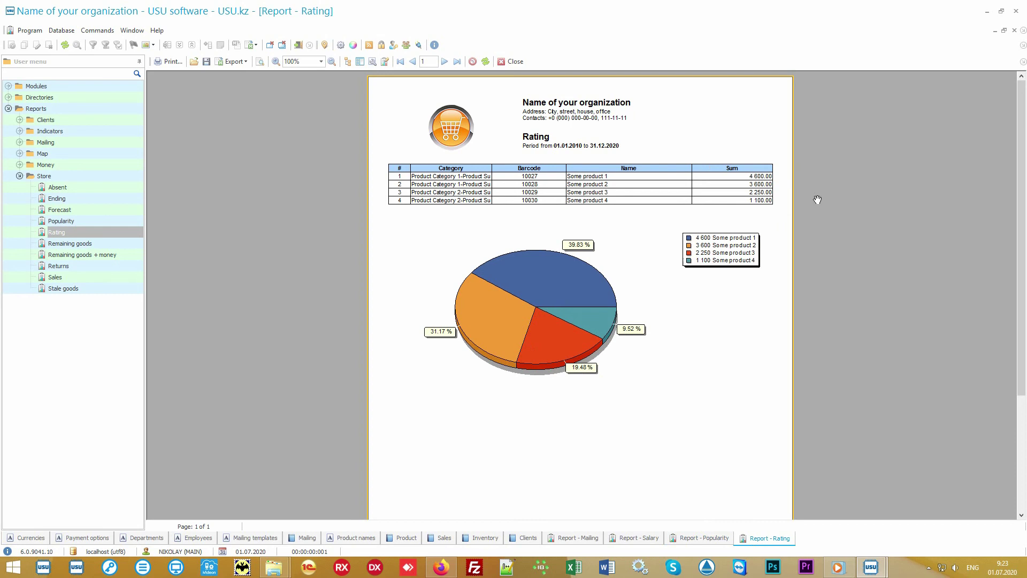
left_click(93, 274)
Run the Sales report for the default period, then start a fresh one with cleared dates
left_click(527, 519)
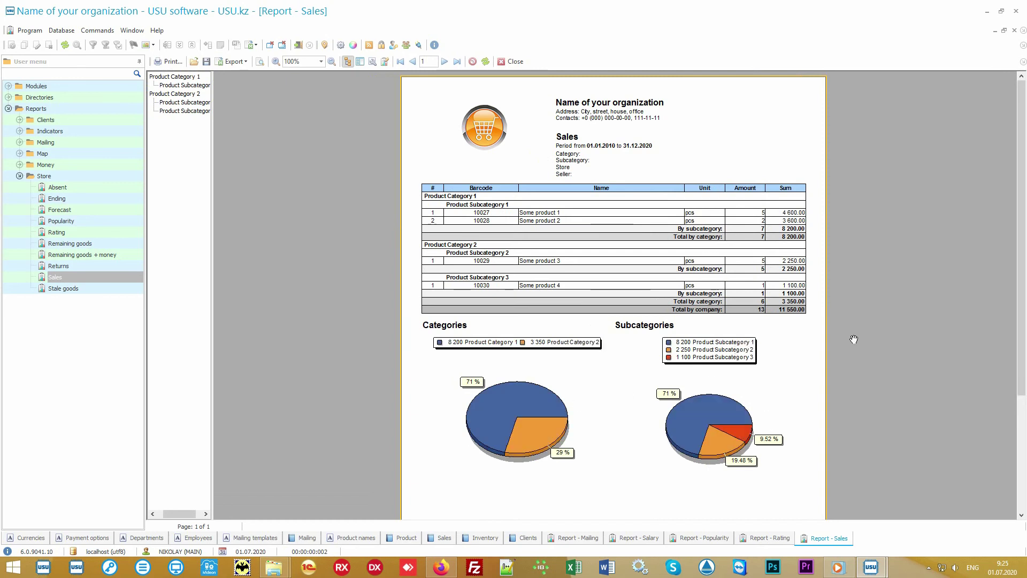
double_click(104, 277)
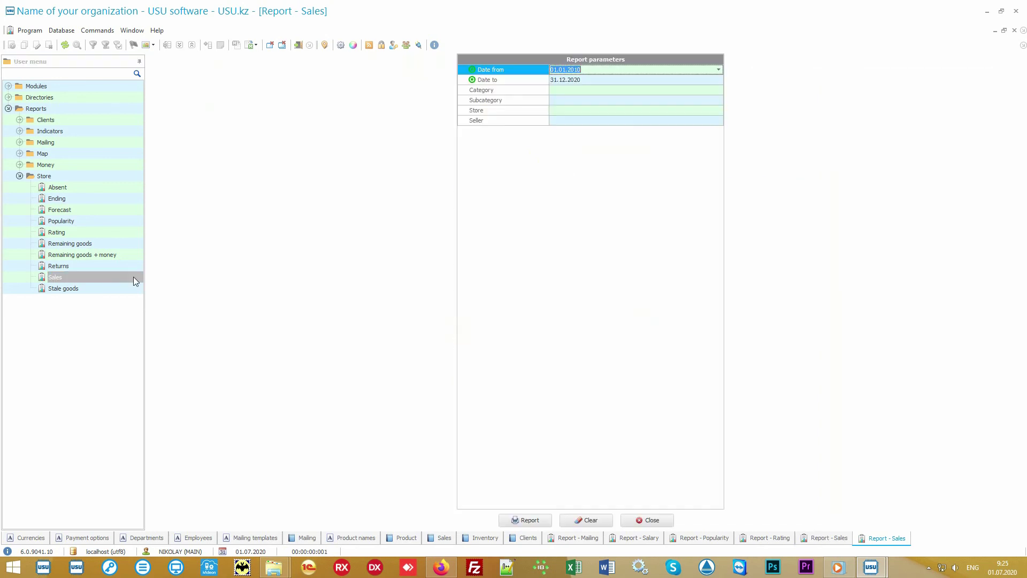
key("Delete")
key("Down")
key("Delete")
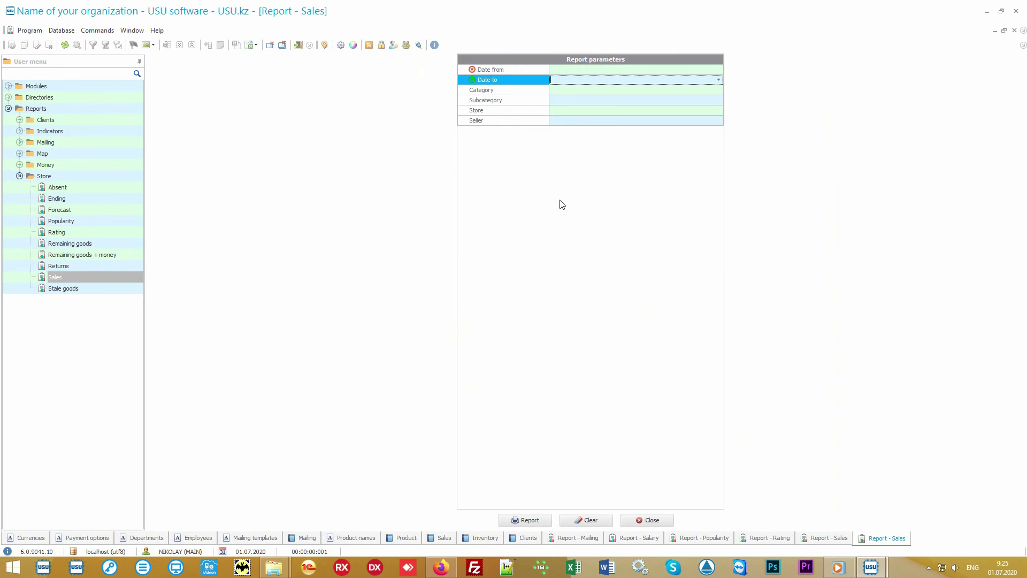
key("Up")
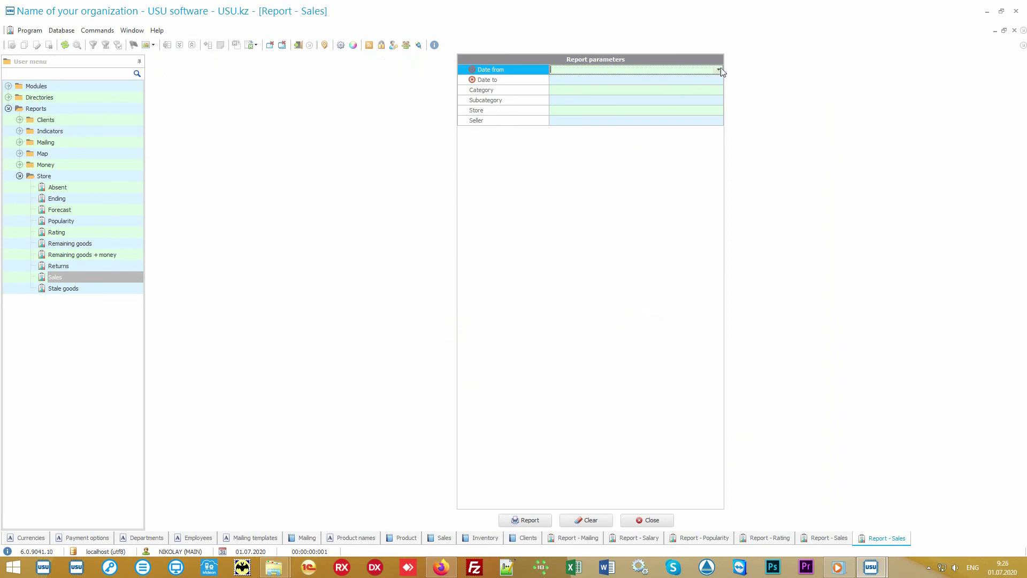
Set the period from today (01.07.2020) to 05.07.2020 and generate the Sales report totalling 2 000.00
left_click(720, 71)
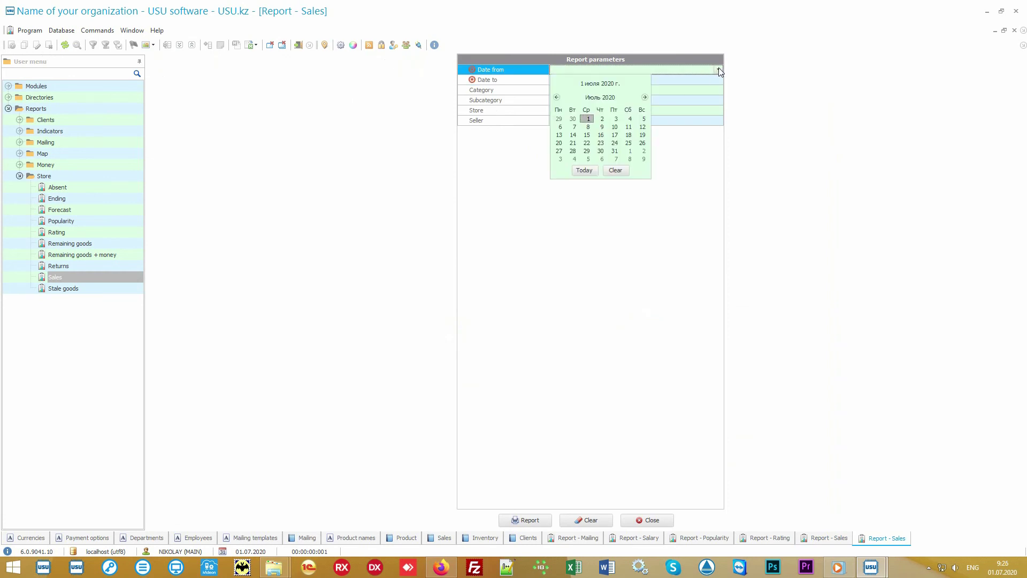
left_click(585, 171)
left_click(585, 81)
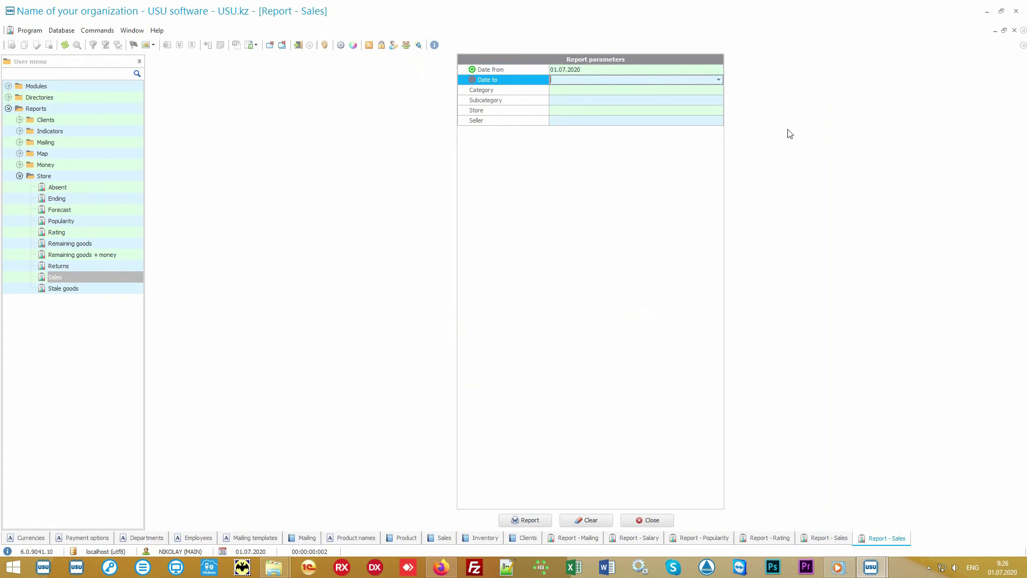
type("05.07")
type(".2020")
key("Return")
left_click(584, 90)
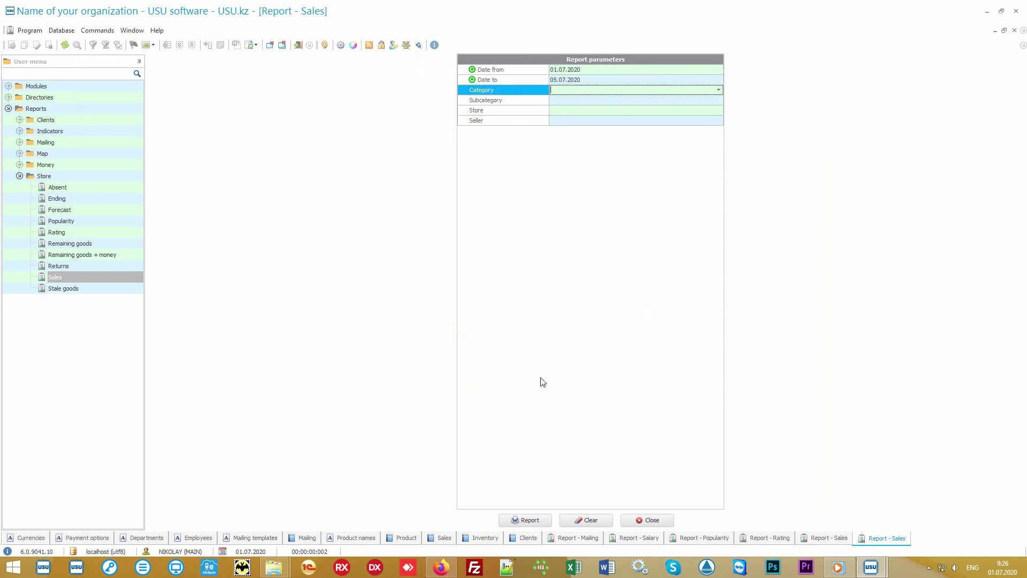
left_click(530, 520)
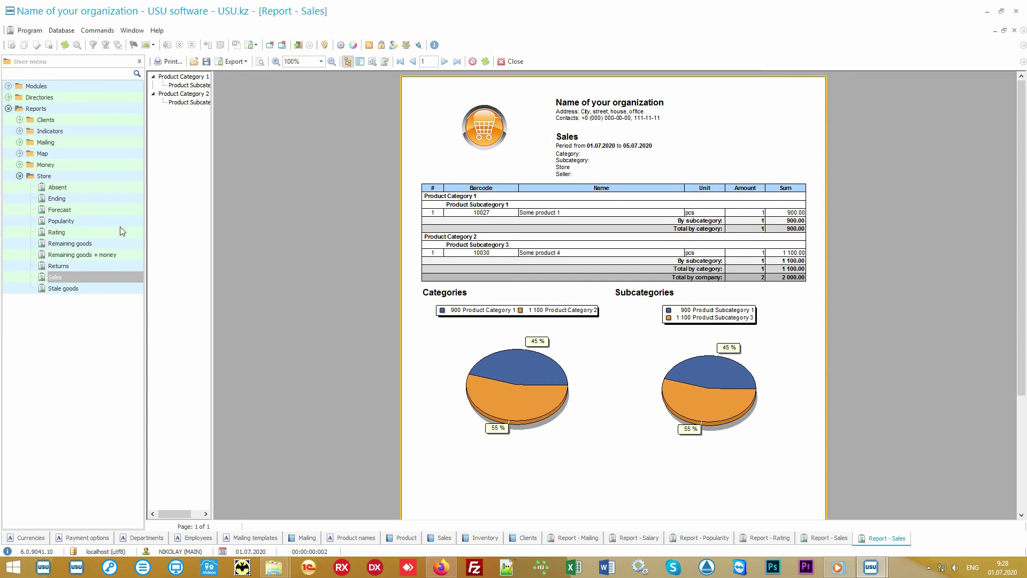
left_click(79, 177)
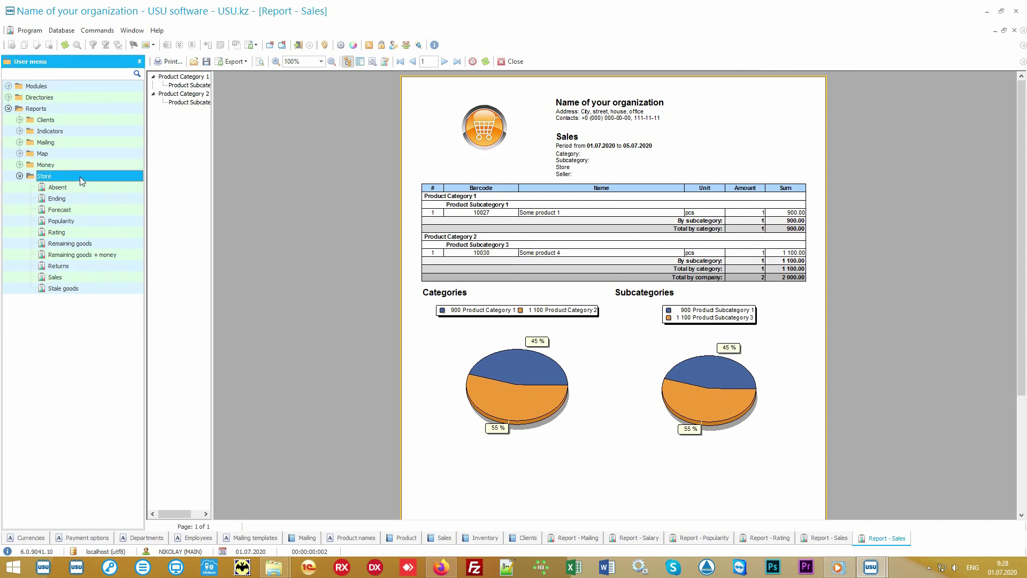
key("Down")
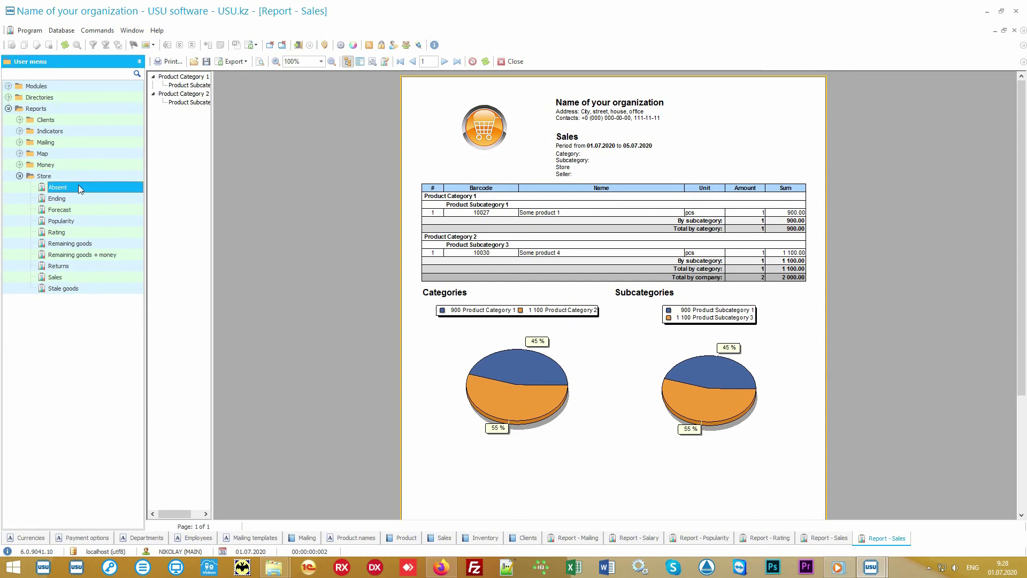
key("Down")
key("Down")
key("Down")
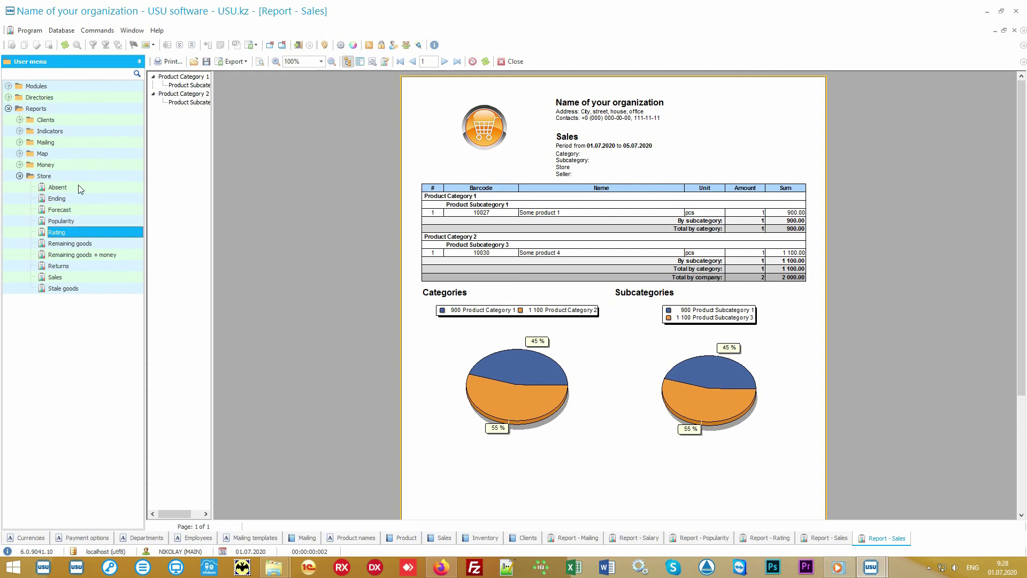
key("Down")
key("Down")
key("Down")
key("Down")
key("Down")
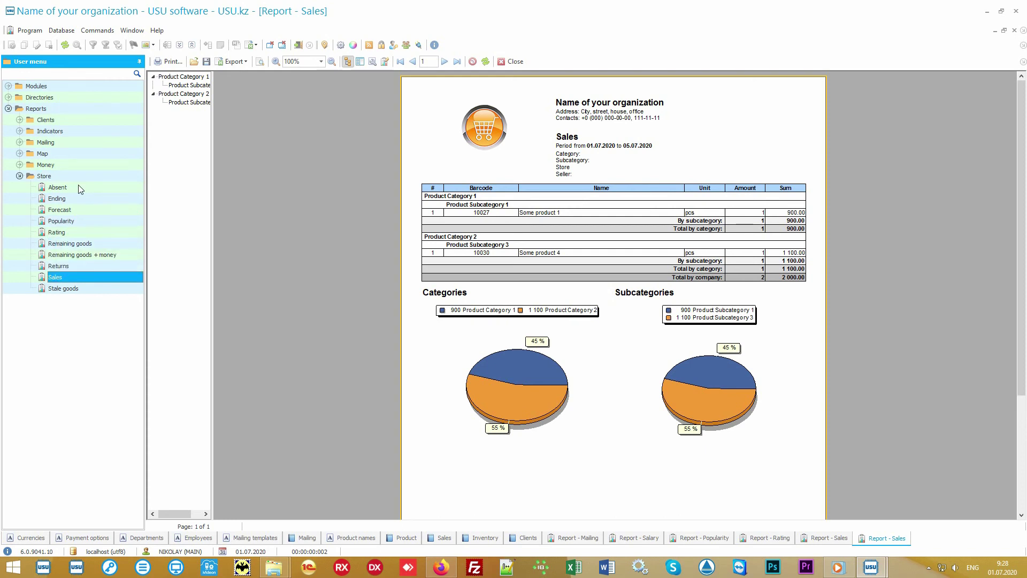
key("Down")
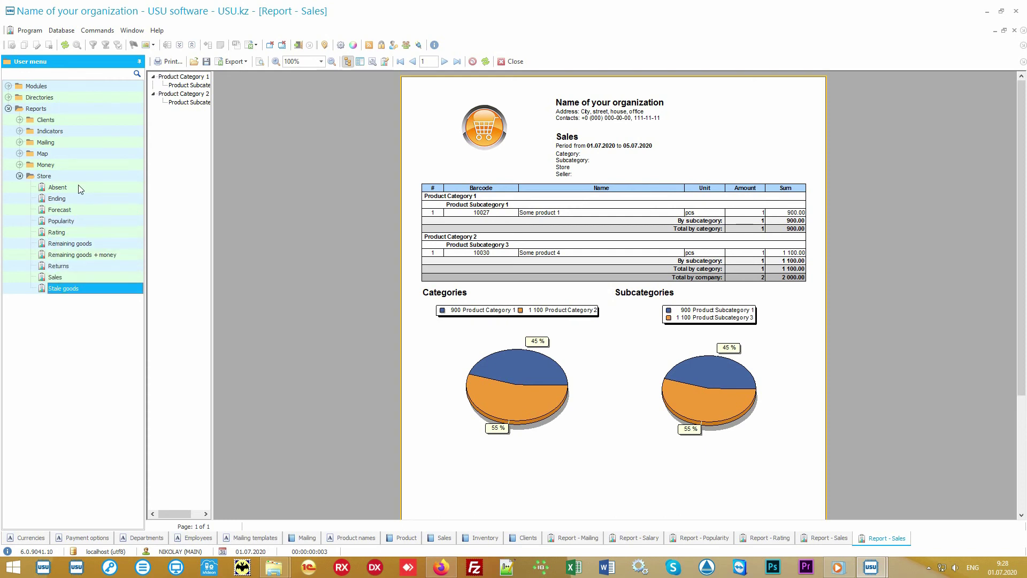
left_click(20, 165)
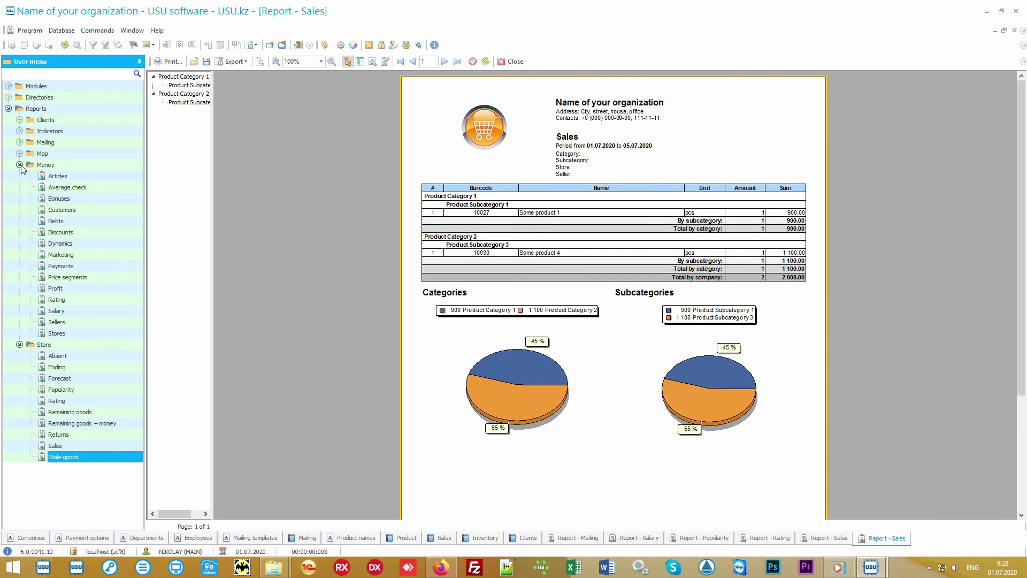
left_click(19, 164)
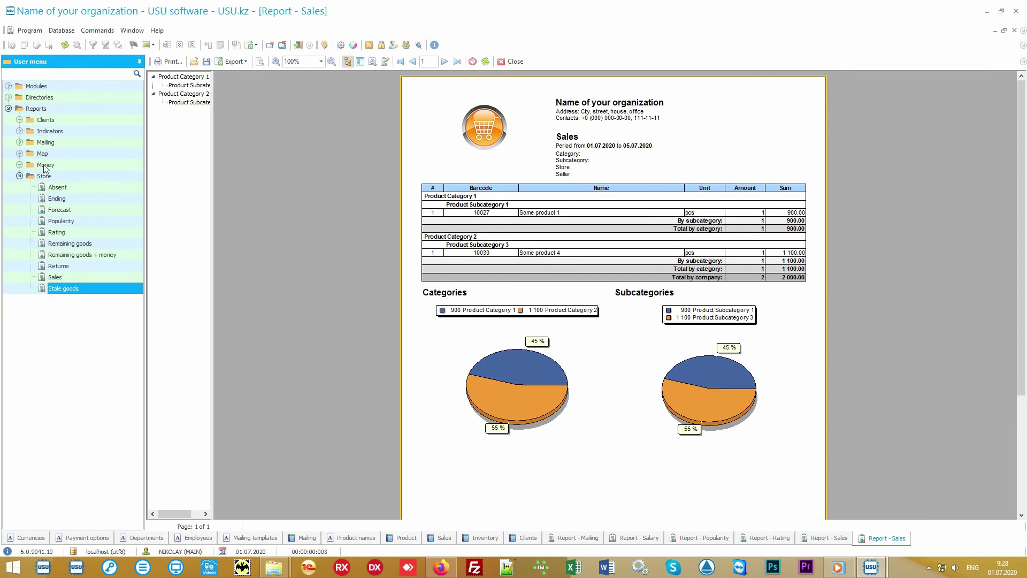
left_click(65, 177)
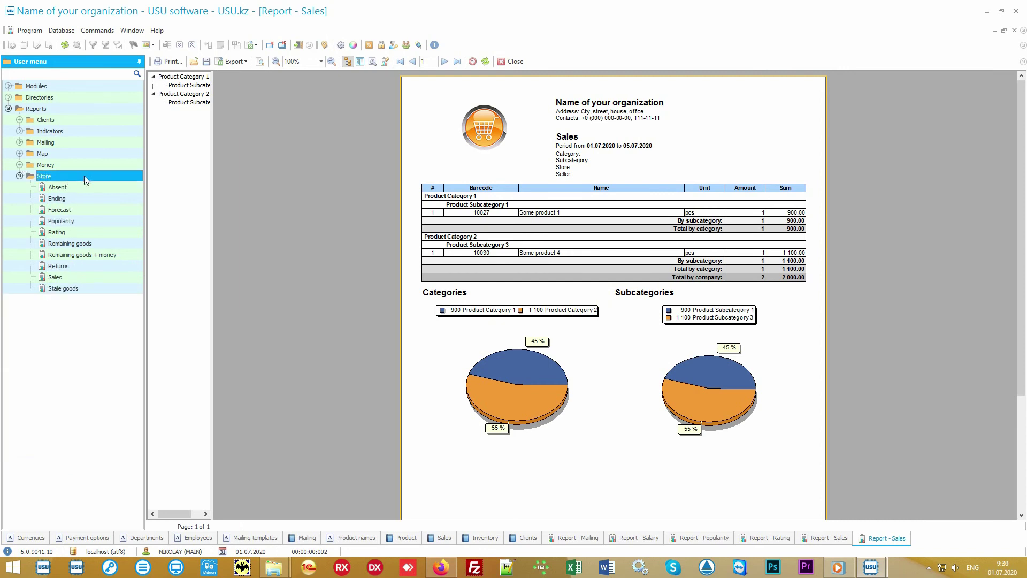
Review a new Sales report form for 01.07.2020–05.07.2020, leaving Category, Subcategory, Store and Seller unfiltered
double_click(86, 277)
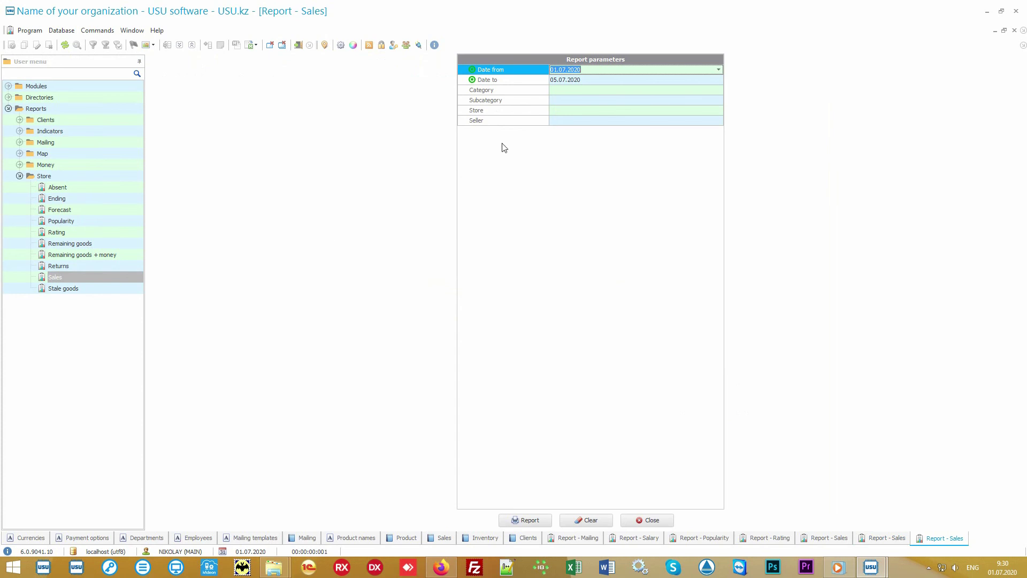
left_click(529, 82)
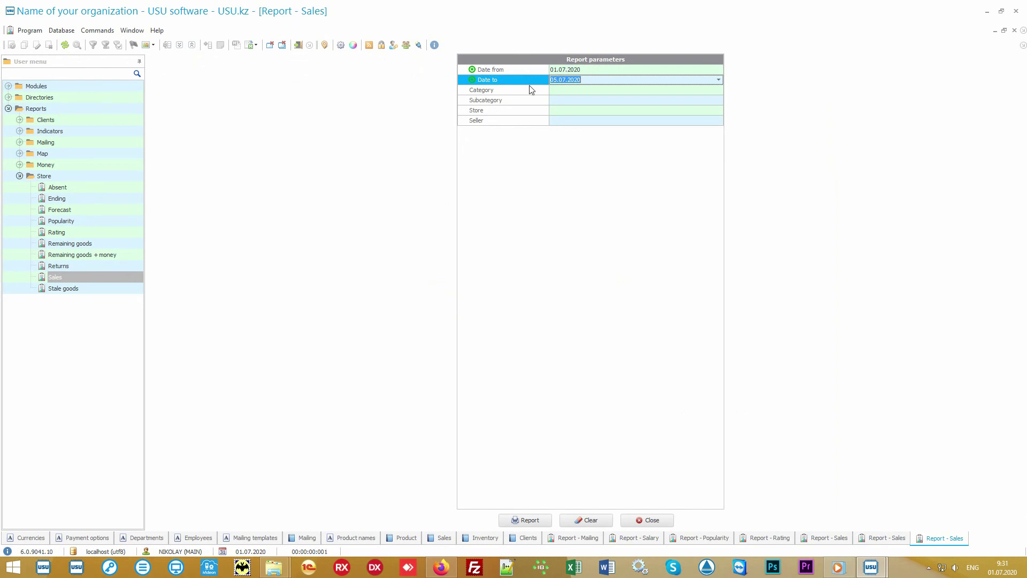
left_click(530, 93)
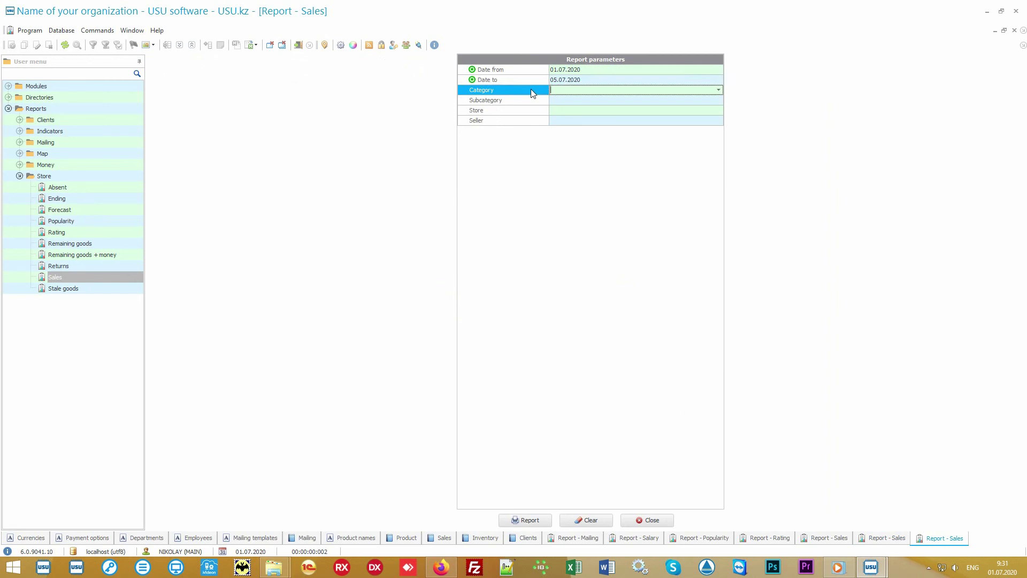
left_click(717, 91)
left_click(718, 92)
left_click(532, 100)
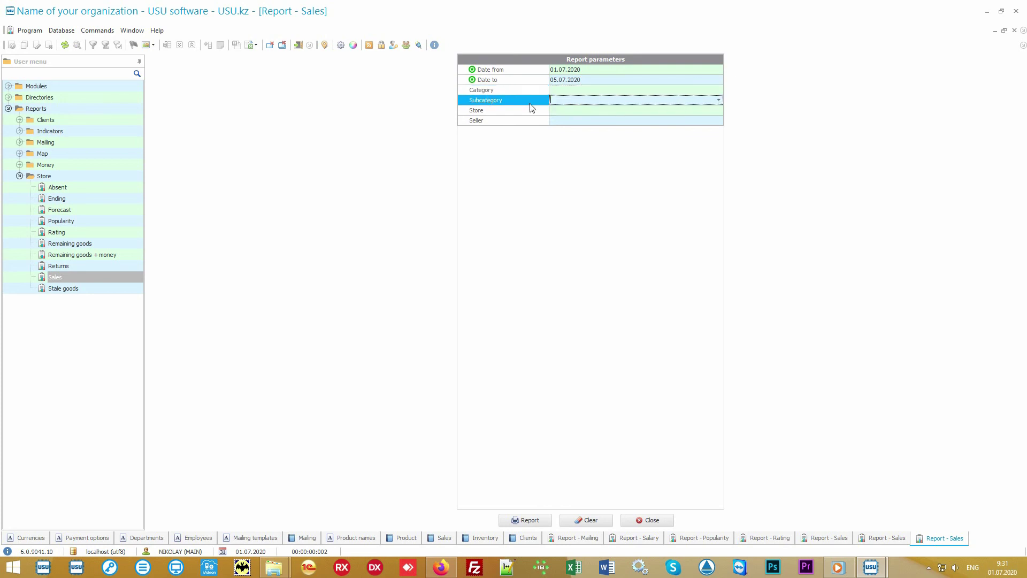
left_click(522, 113)
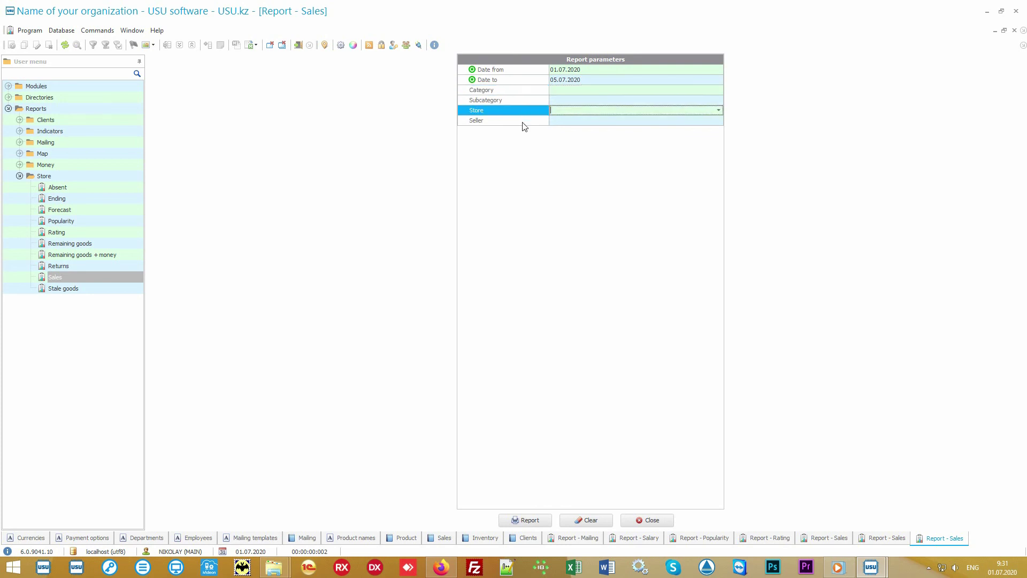
left_click(521, 122)
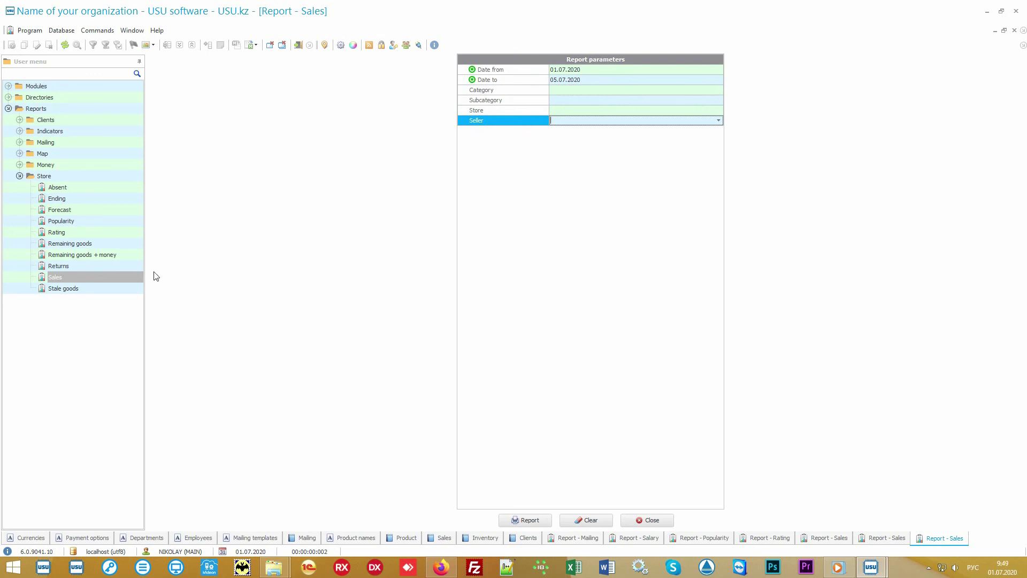
Generate the Stale goods report for 2010–2020 listing Some product 5 with 20 left
left_click(97, 289)
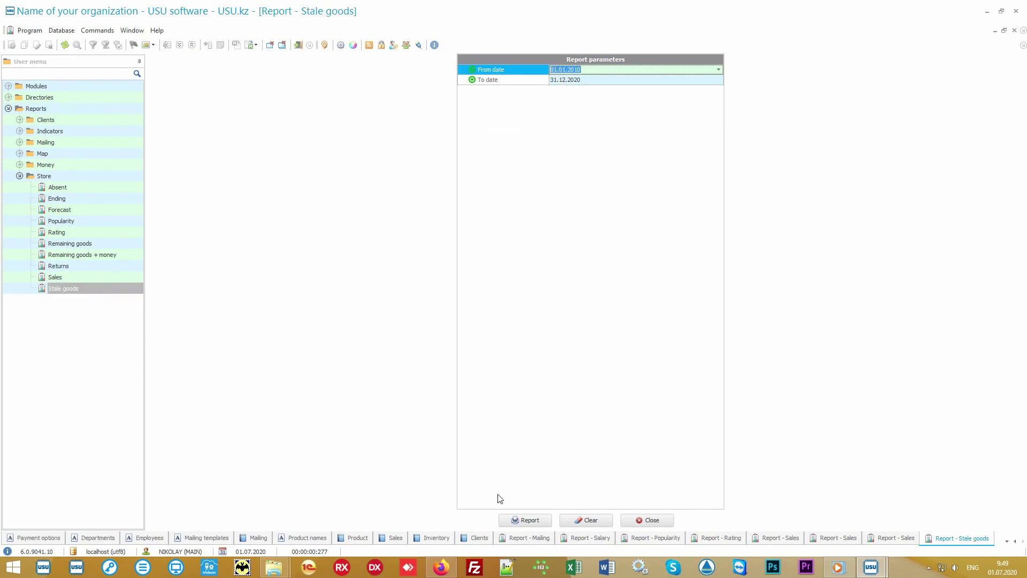
left_click(523, 522)
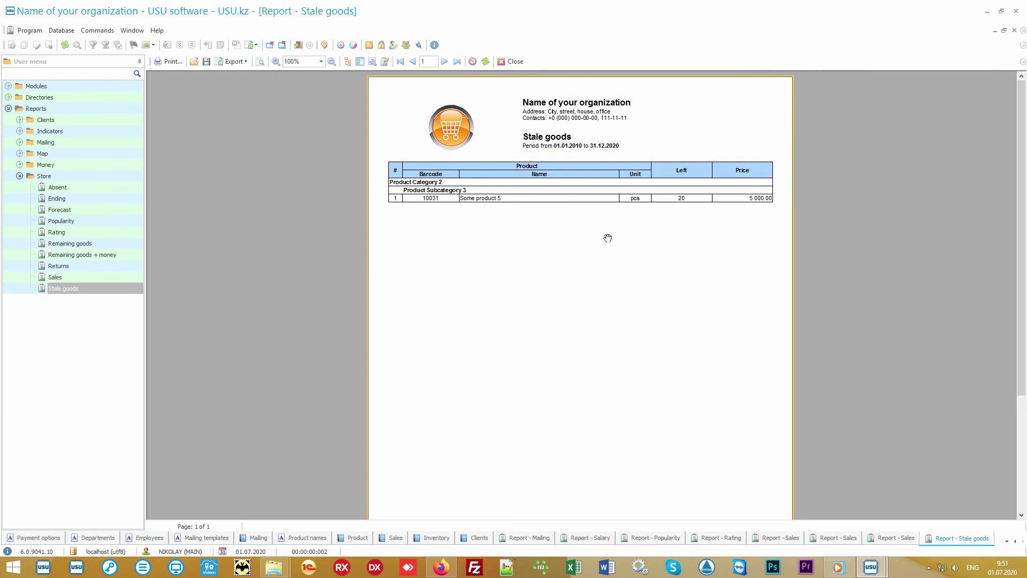
left_click(71, 190)
Generate the Absent report: Some product 6 requested three times, Some product 7 once
double_click(69, 187)
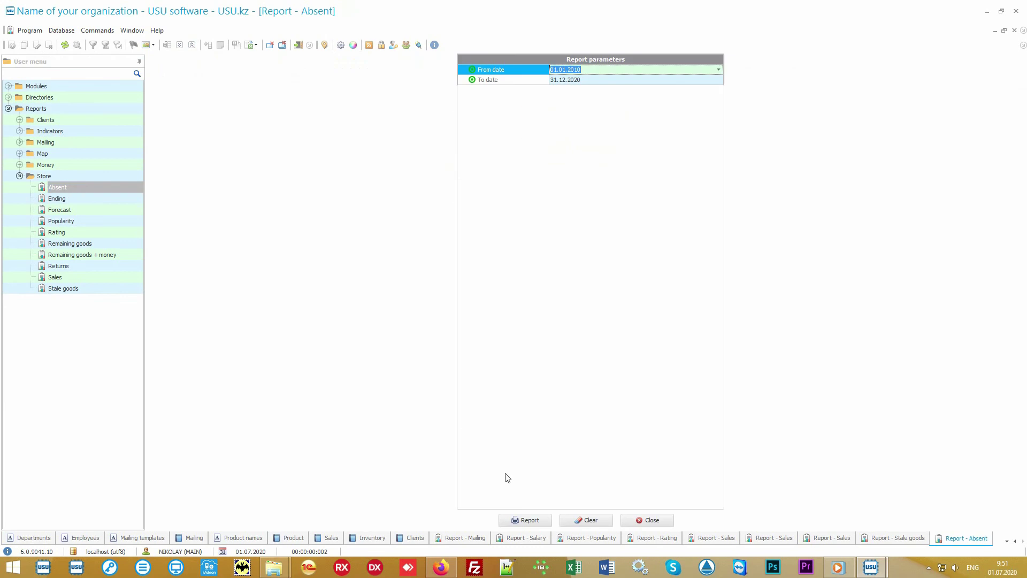
left_click(538, 518)
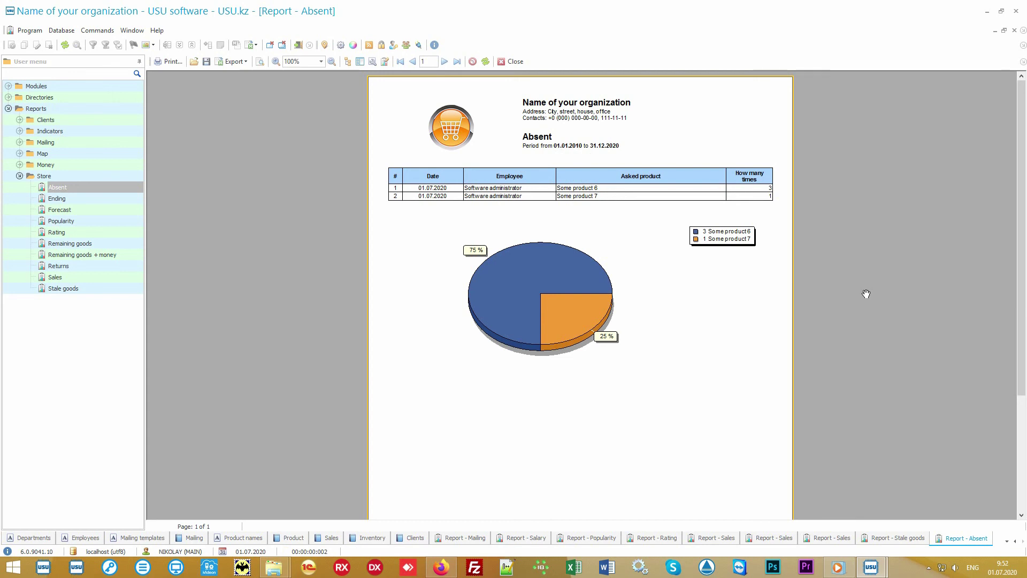
Generate the Returns report showing one return of Some product 4 for 1 100.00
left_click(57, 265)
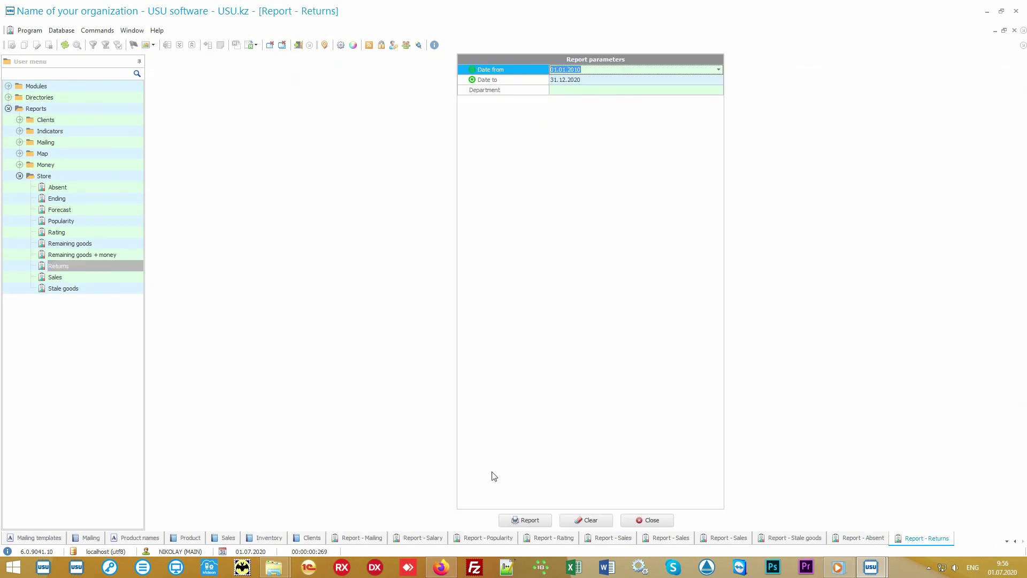
left_click(525, 520)
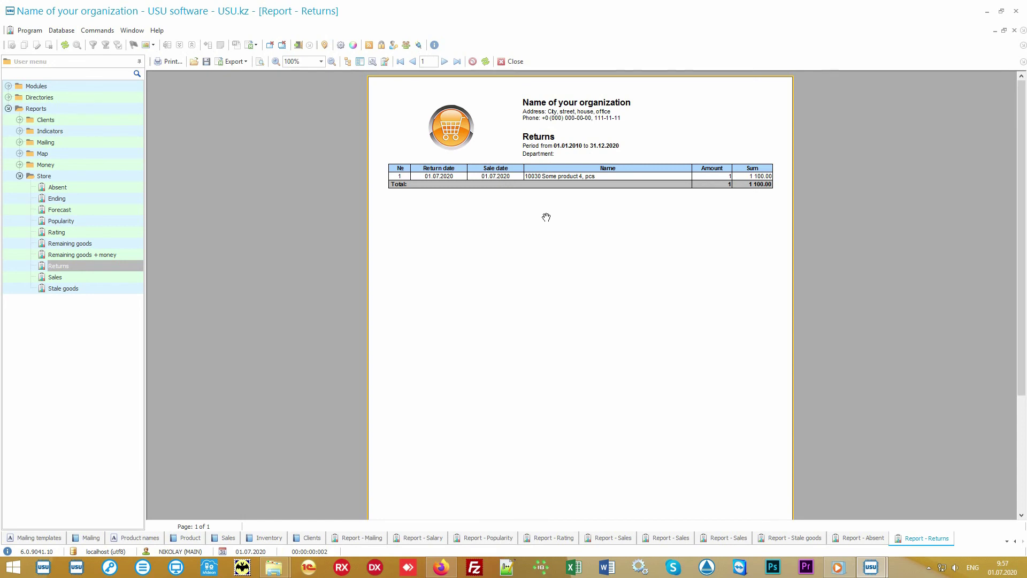
Generate the Forecast report, then show the Ending report with Some product 4 nine units short
double_click(85, 210)
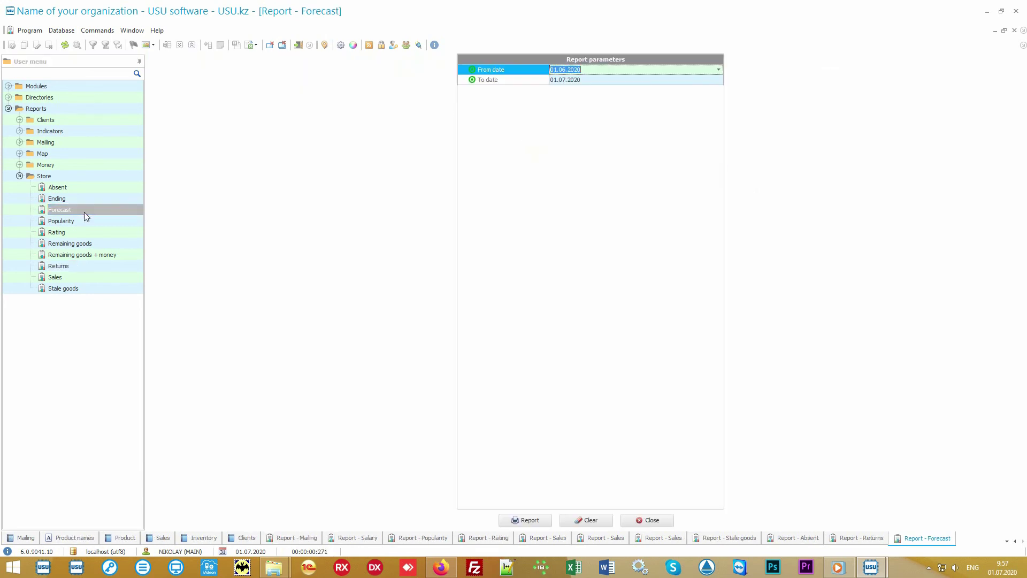
left_click(530, 520)
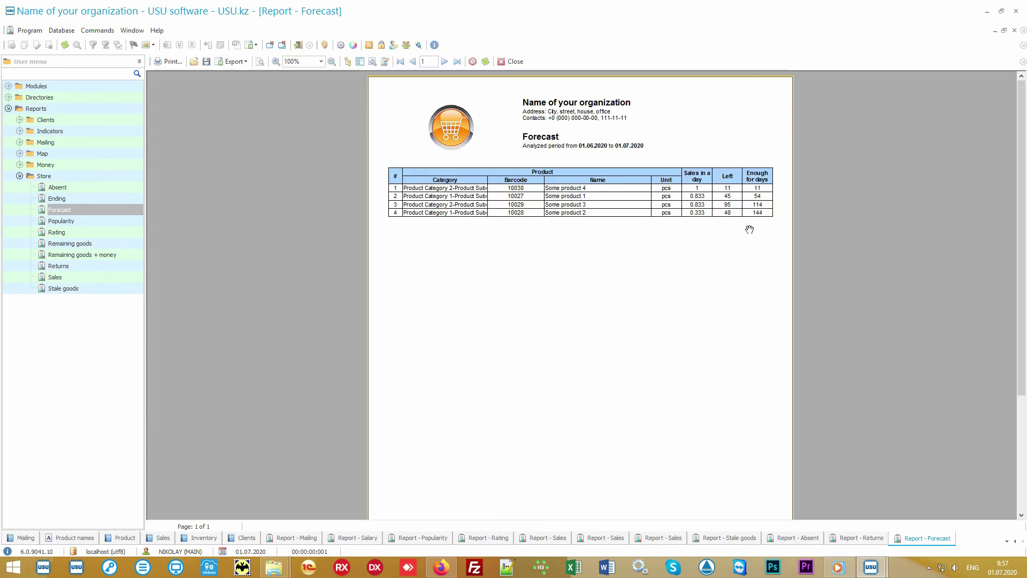
left_click(114, 198)
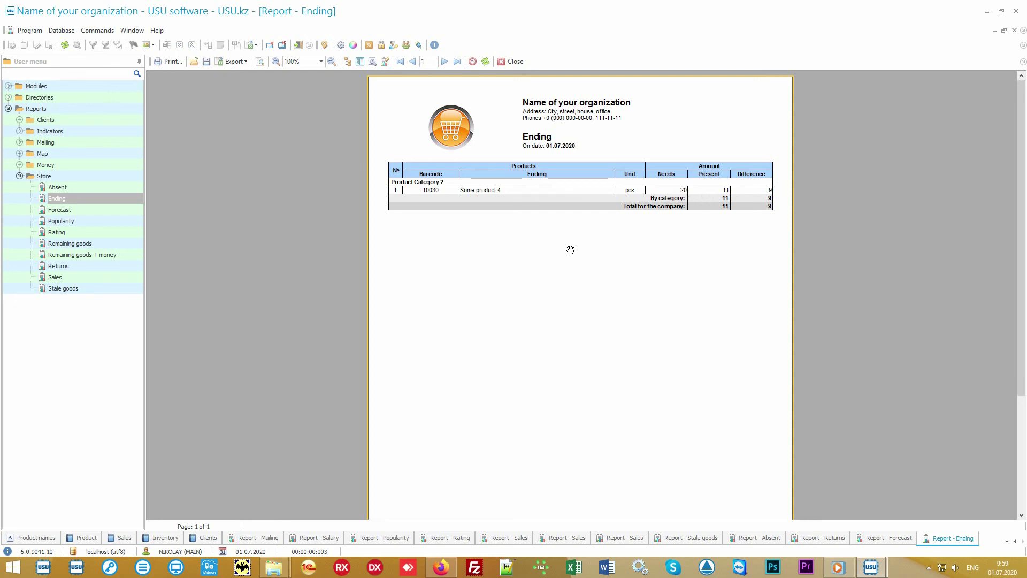
Generate the Remaining goods report for 01.07.2020: five products, 221 at first, 219 at the end
double_click(103, 245)
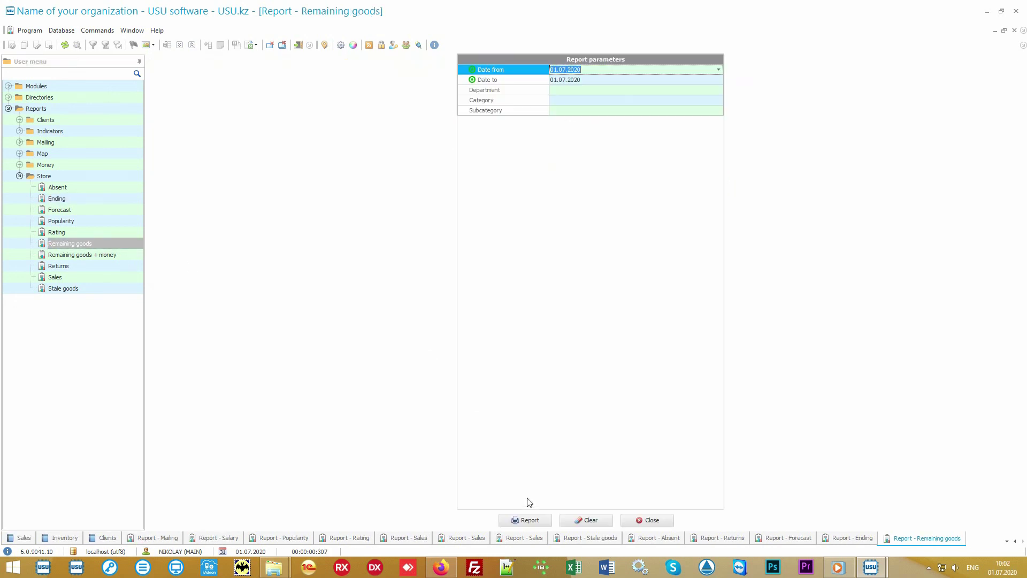
left_click(532, 520)
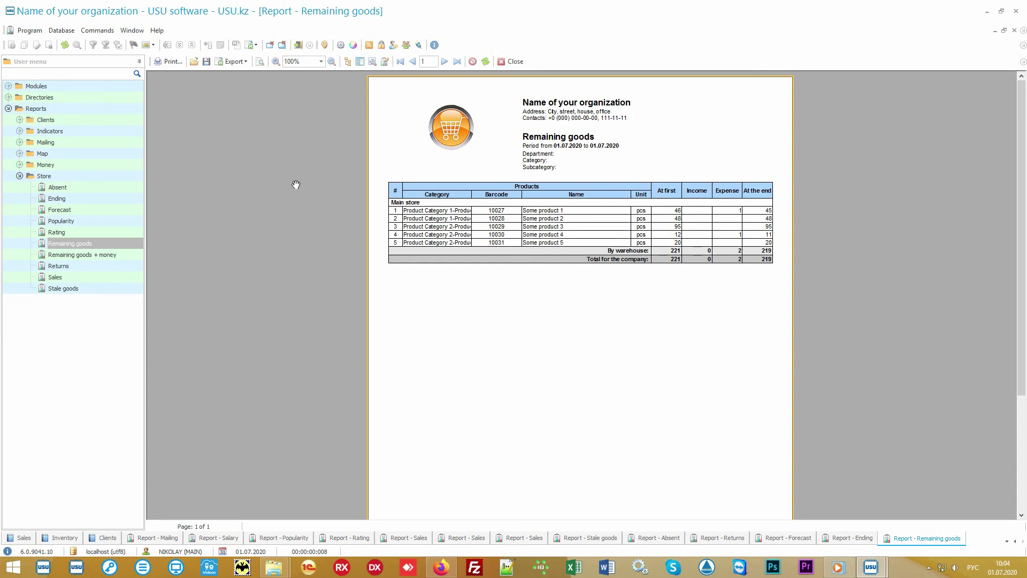
double_click(101, 166)
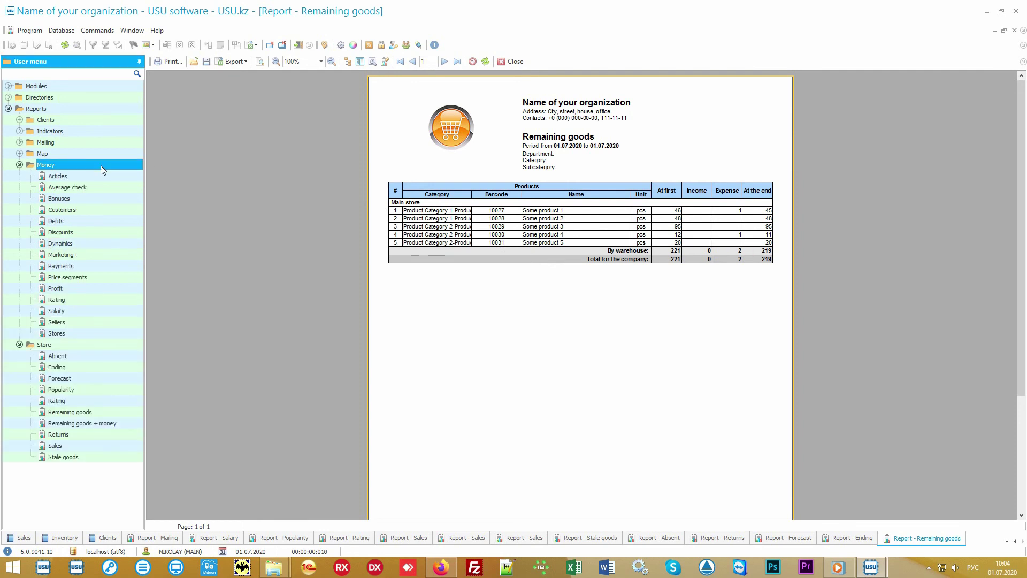
left_click(37, 345)
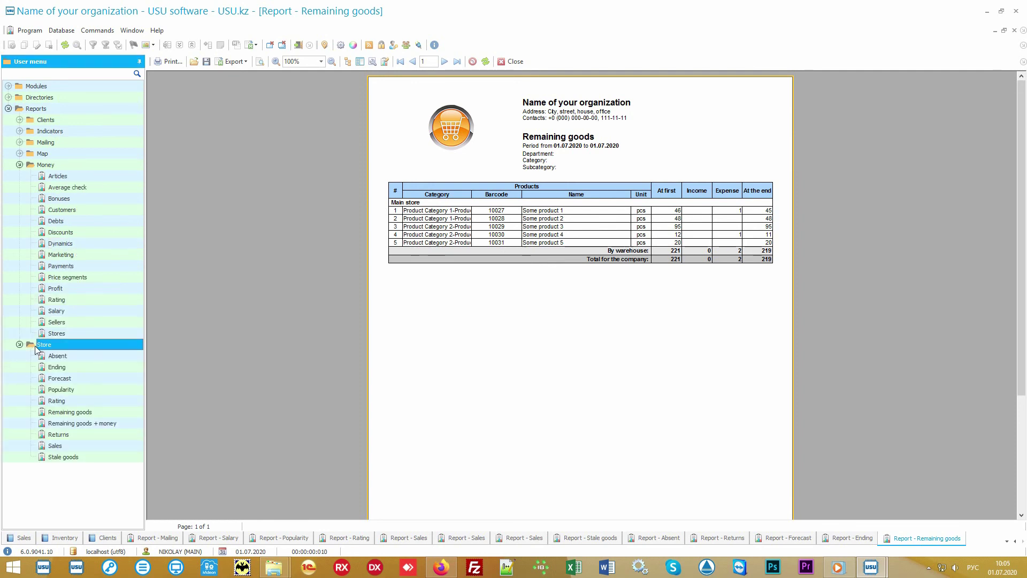
left_click(19, 344)
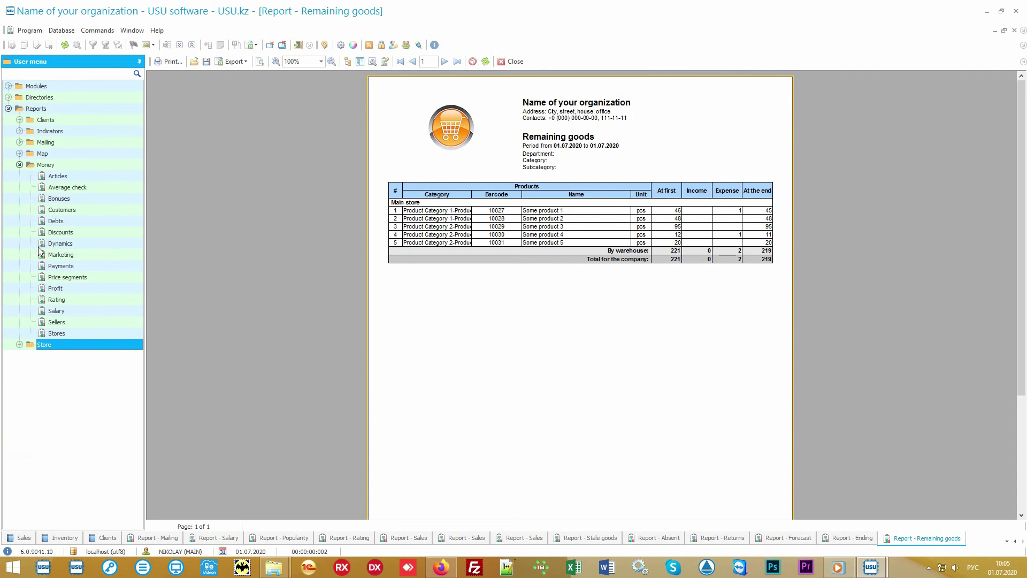
left_click(80, 167)
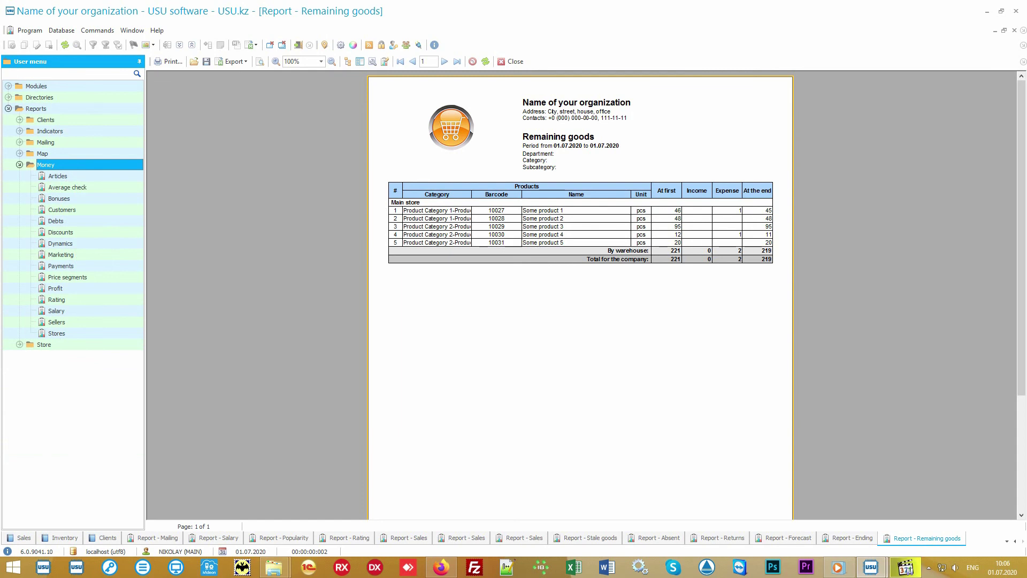
double_click(81, 97)
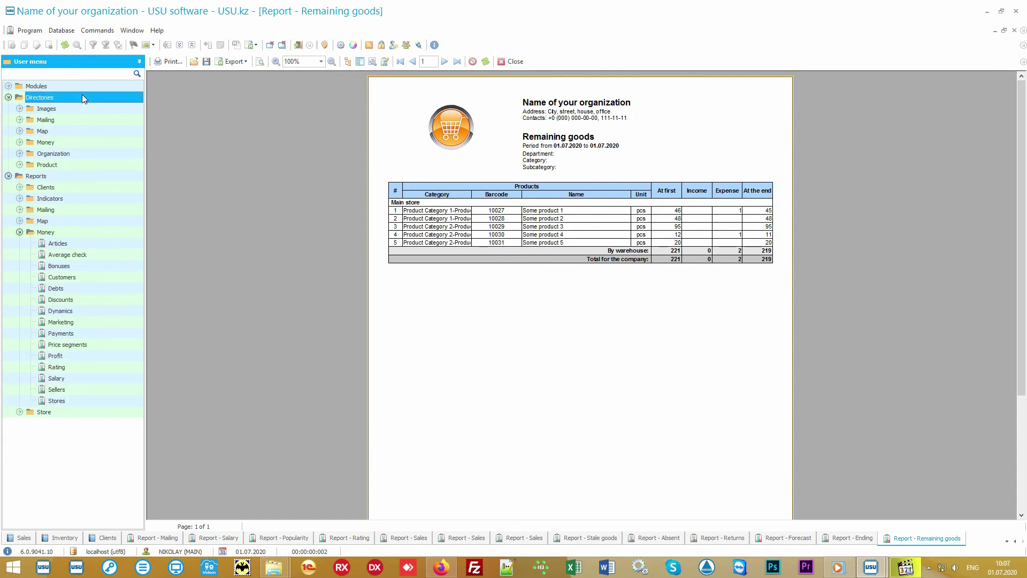
double_click(71, 142)
double_click(101, 175)
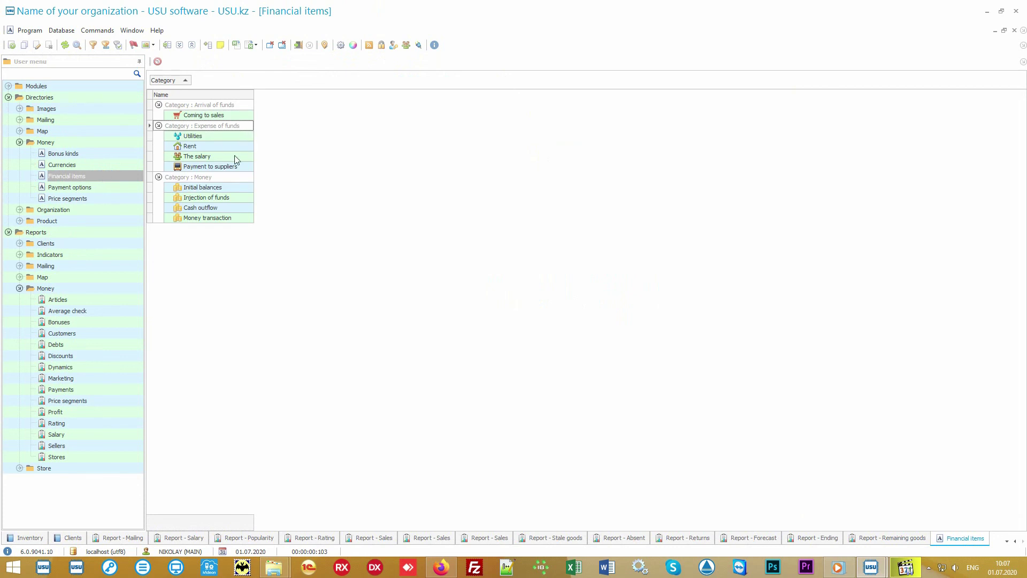
Generate the Articles money report with income and expense charts, then bring up Average check parameters
double_click(97, 299)
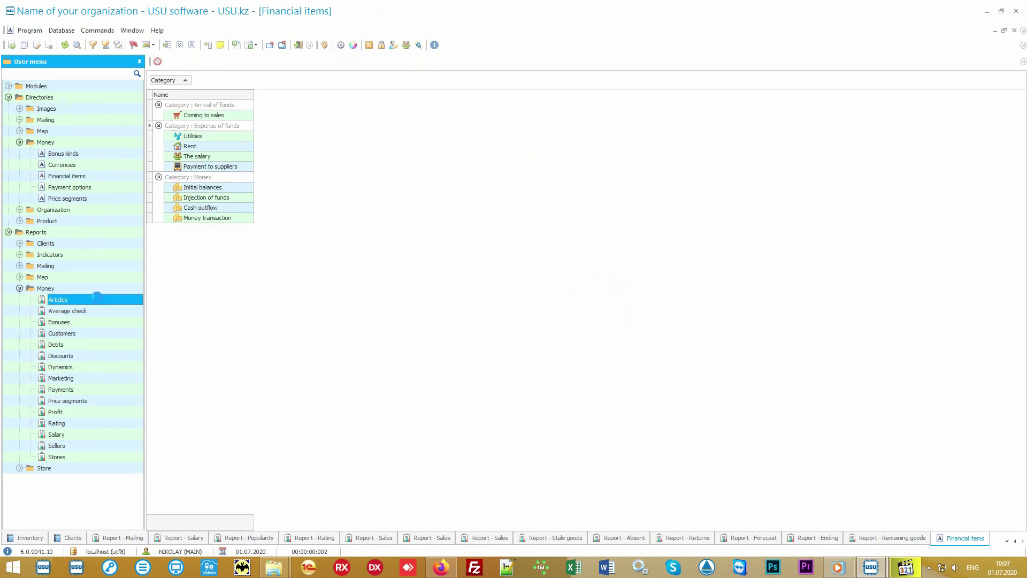
left_click(520, 520)
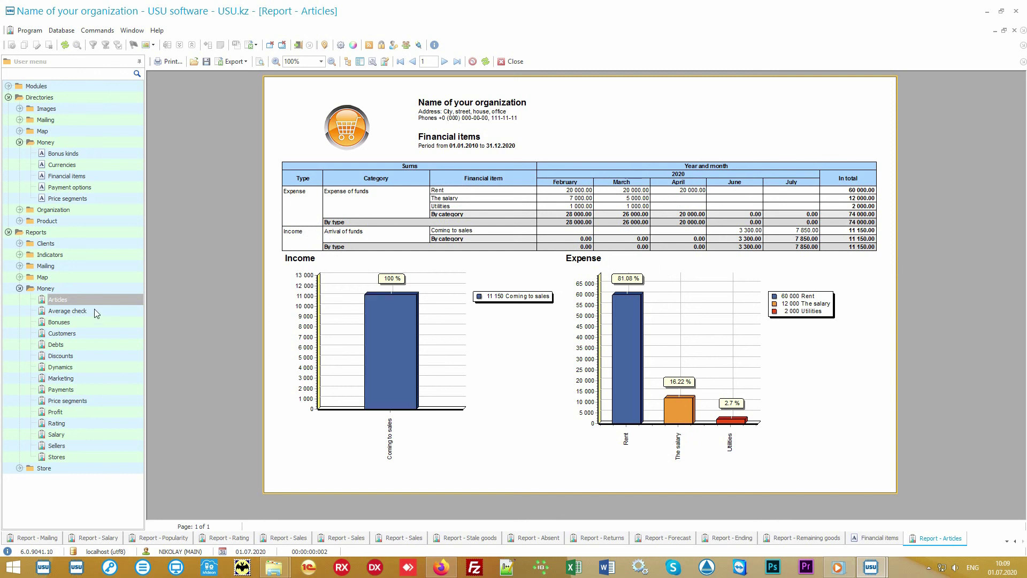
double_click(67, 310)
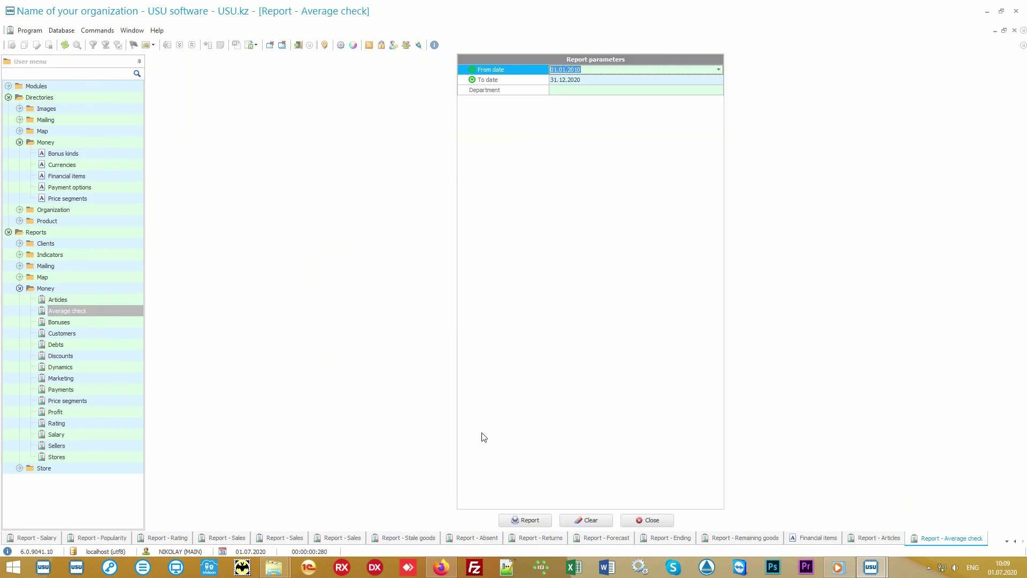
Generate the Average check report averaging 796.43 on 11 150.00 sales, then pick Price segments
left_click(526, 520)
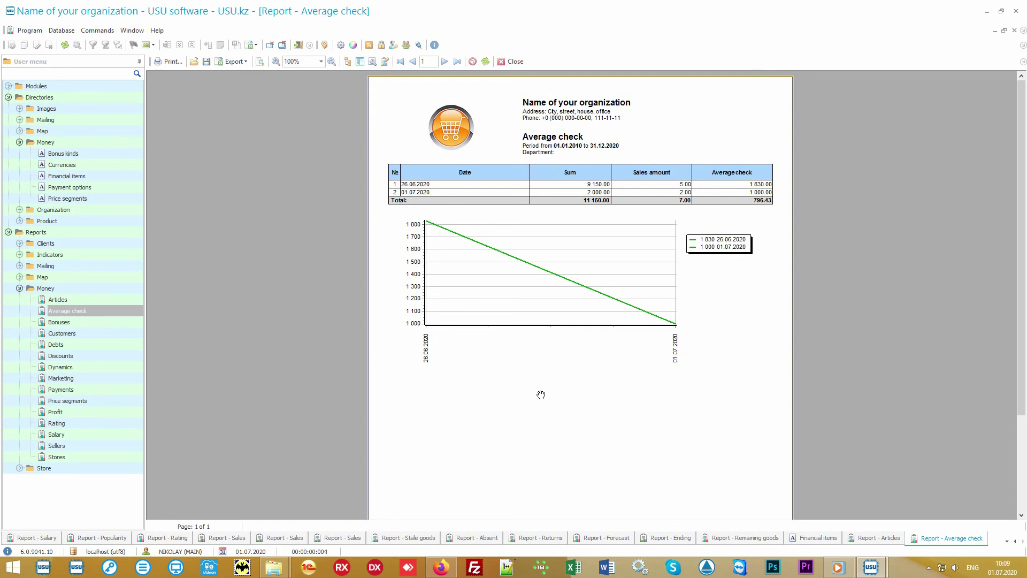
left_click(114, 401)
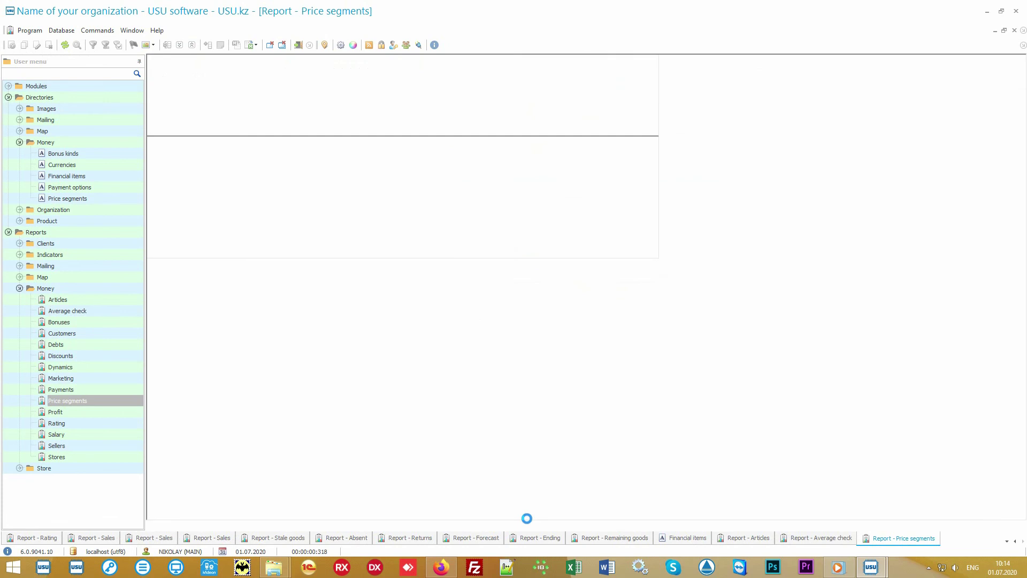
left_click(526, 518)
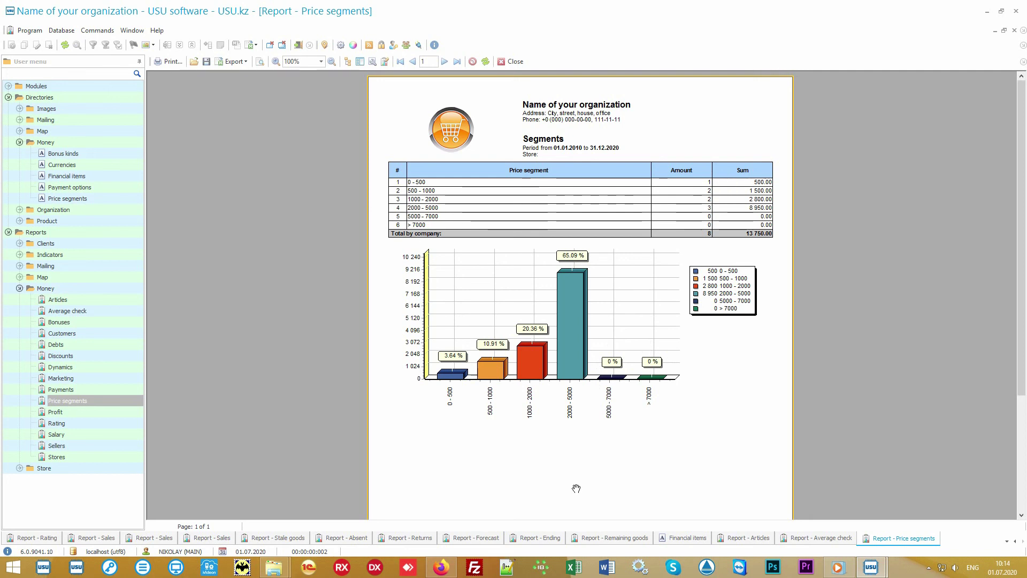
left_click(97, 424)
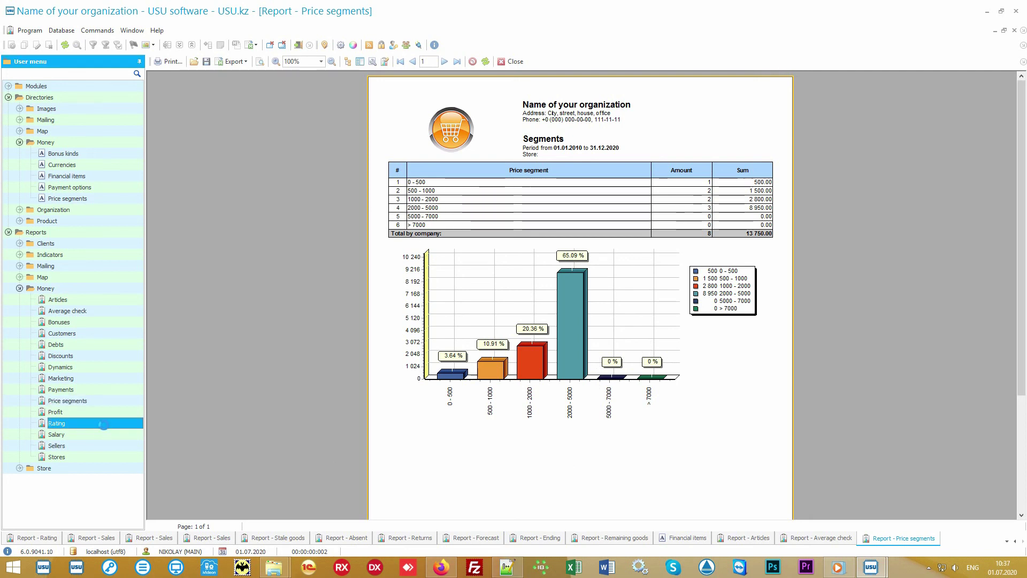
double_click(103, 430)
left_click(524, 521)
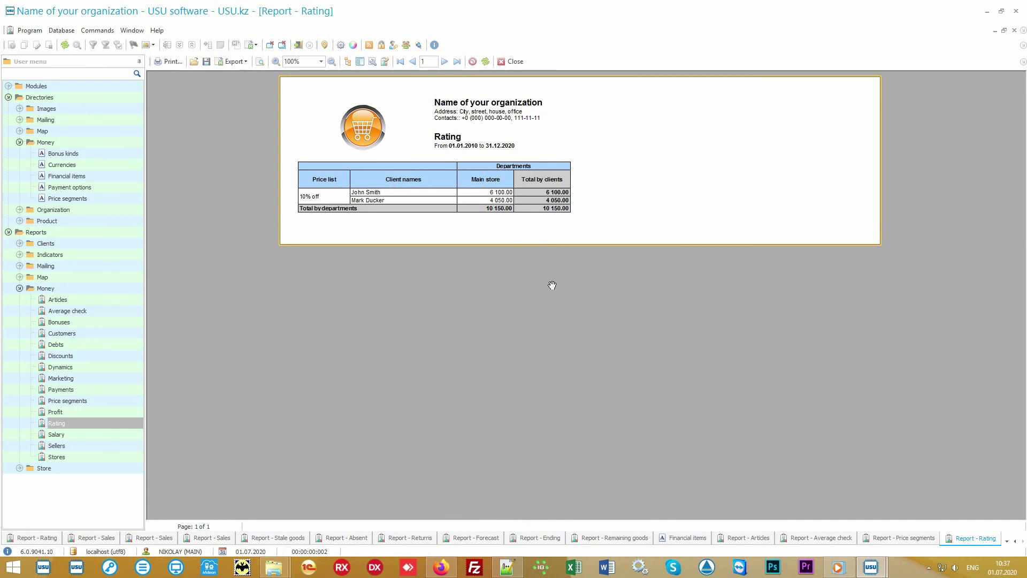
Generate the Marketing report and then the Stores report from the Money reports tree
left_click(101, 377)
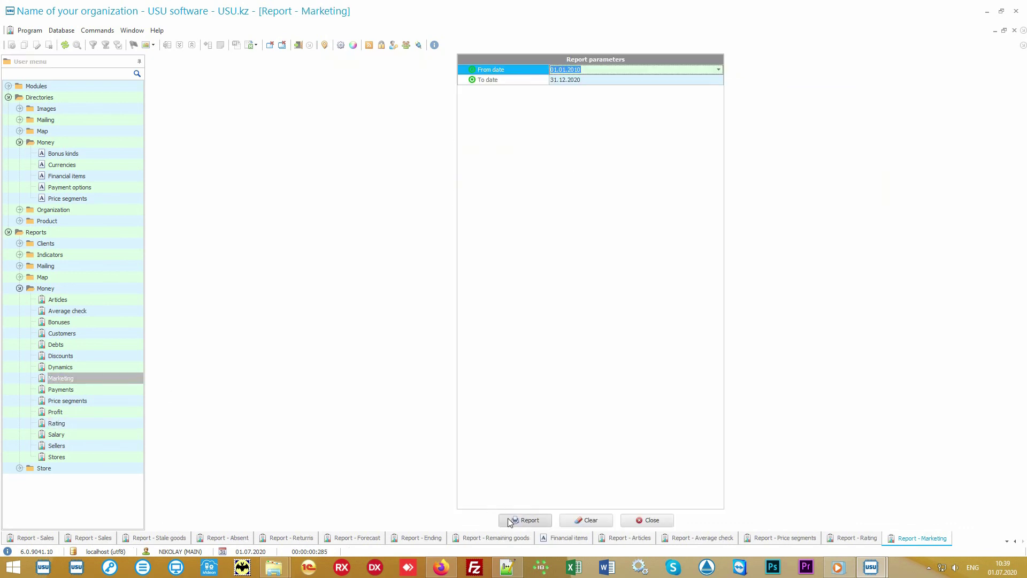
left_click(518, 520)
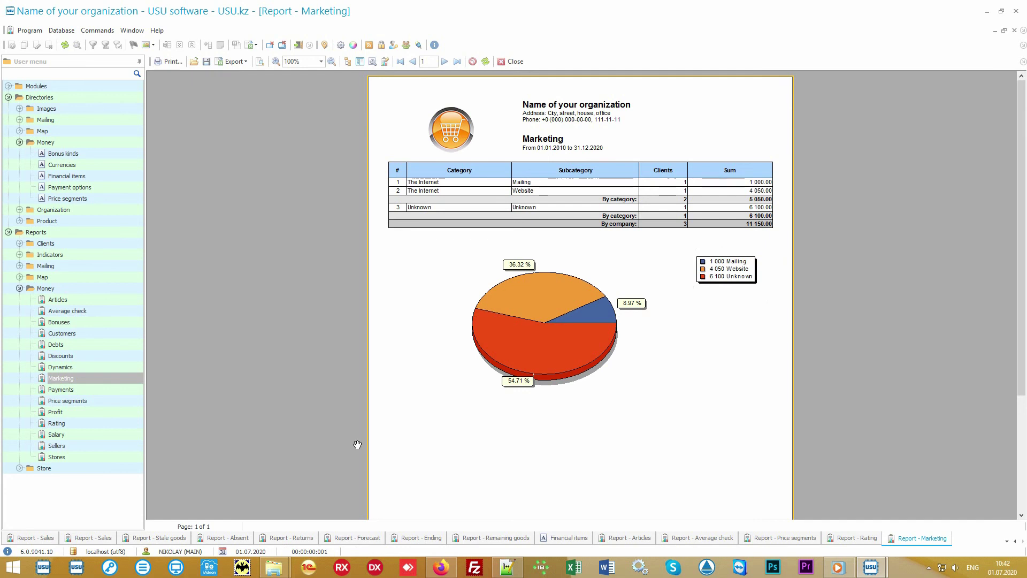
left_click(104, 455)
left_click(524, 520)
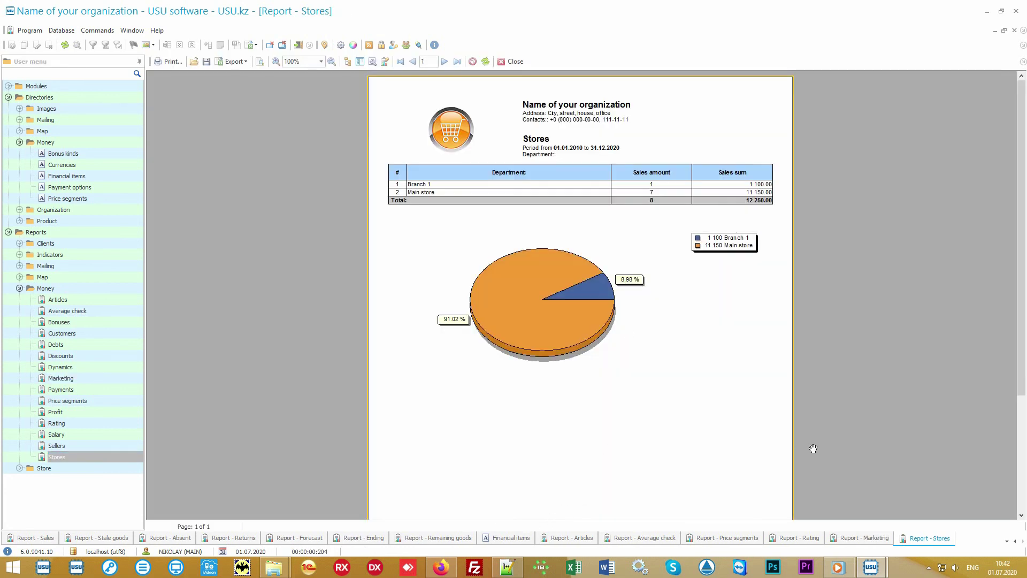
Generate the Sellers report totalling 12,250.00 and then the Salary report
left_click(97, 446)
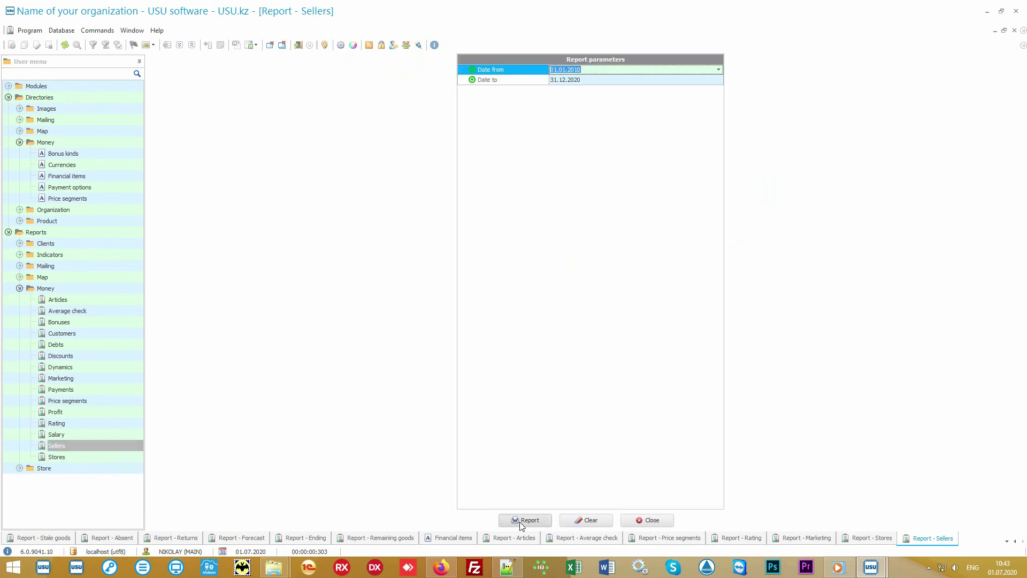
left_click(520, 519)
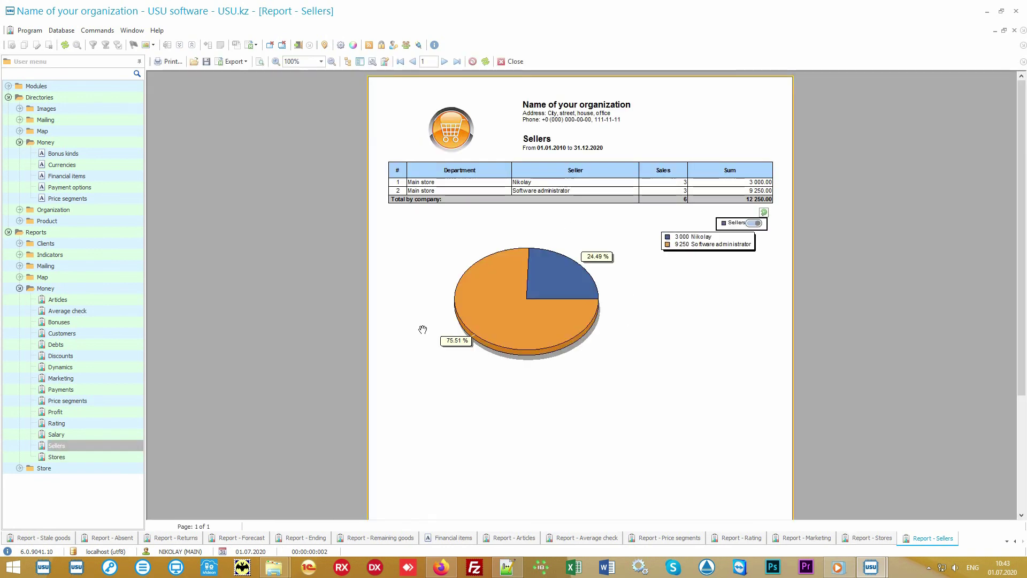
left_click(92, 434)
left_click(495, 521)
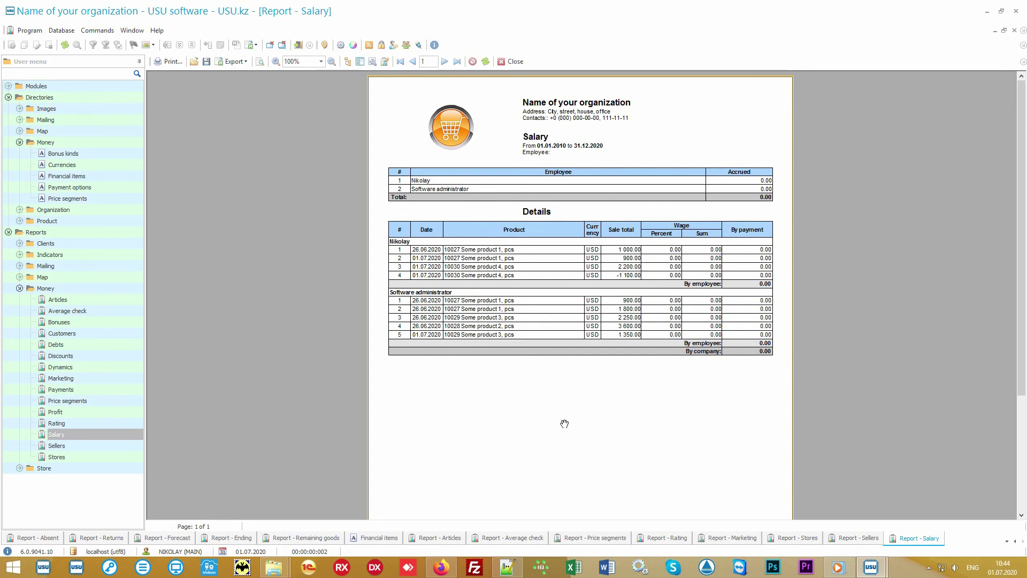
Generate the Discounts report with discount sums by reason, pie chart and per-customer details
double_click(118, 355)
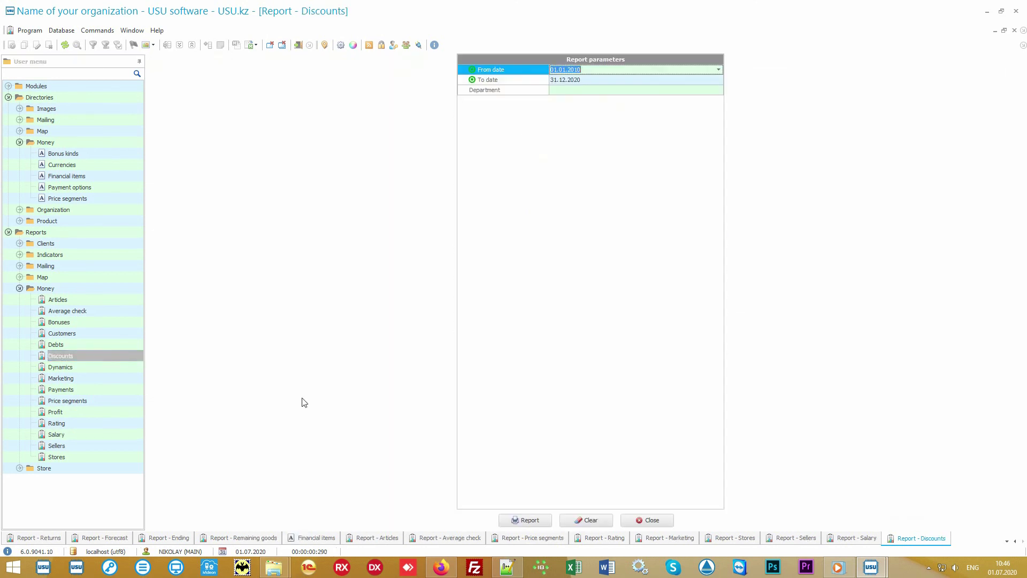
left_click(530, 521)
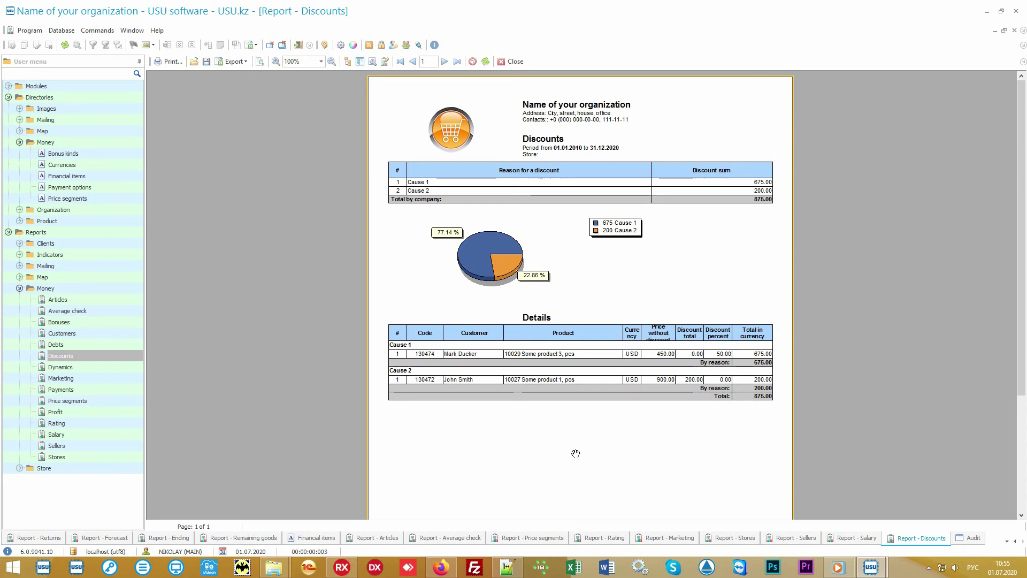
Switch away to the Firefox window showing the USU business automation software page
left_click(972, 538)
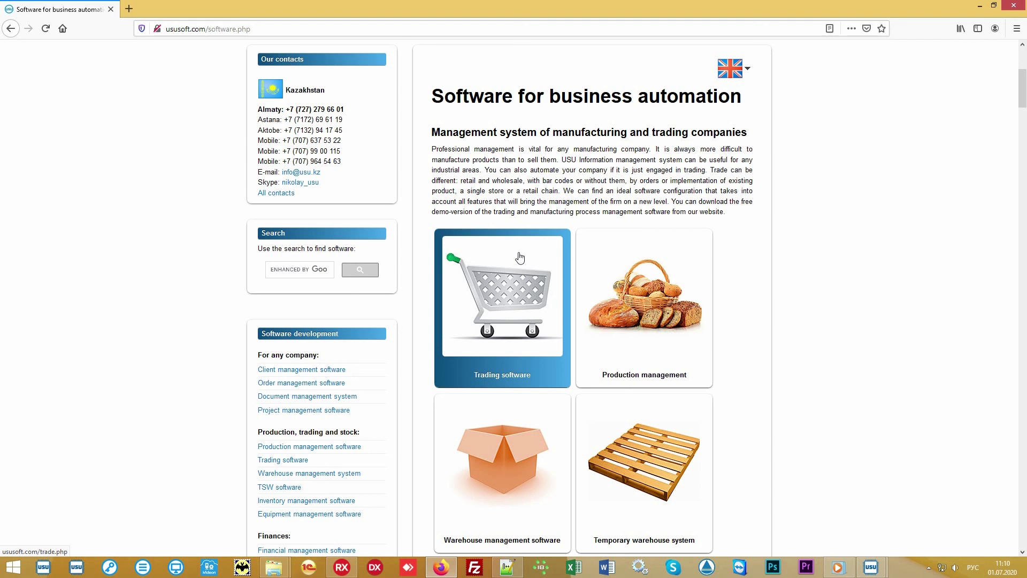
scroll(519, 256, "up", 1)
scroll(519, 256, "up", 2)
scroll(519, 257, "up", 2)
scroll(520, 256, "up", 1)
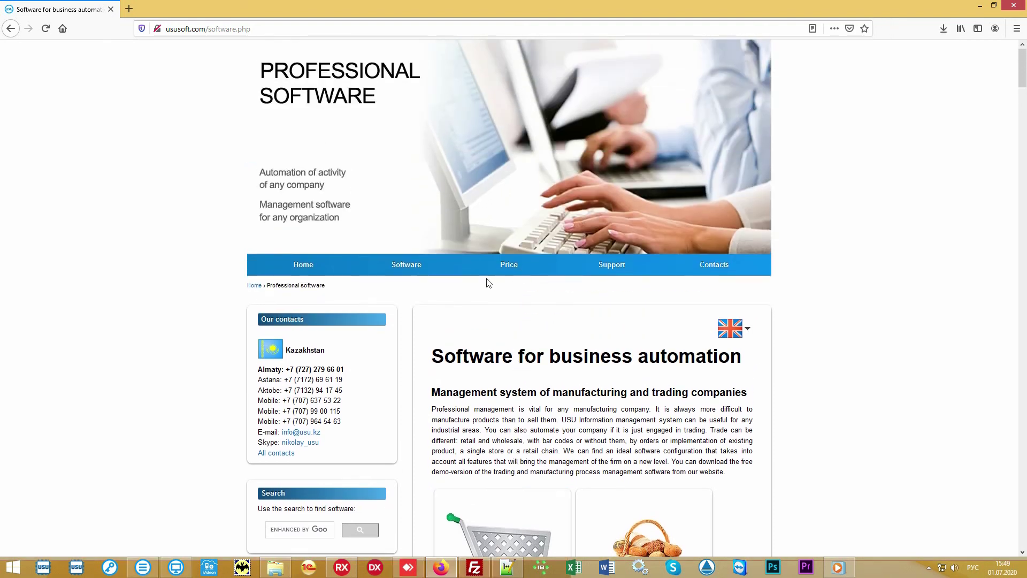
Show the Price page in US dollars and highlight the one-user final total of 60 USD
left_click(503, 273)
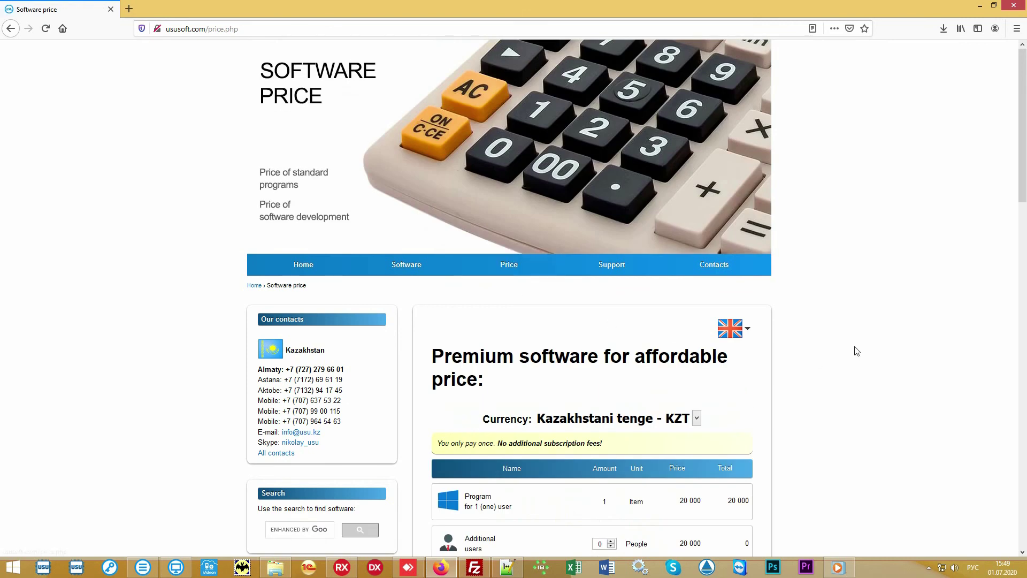
scroll(846, 345, "down", 3)
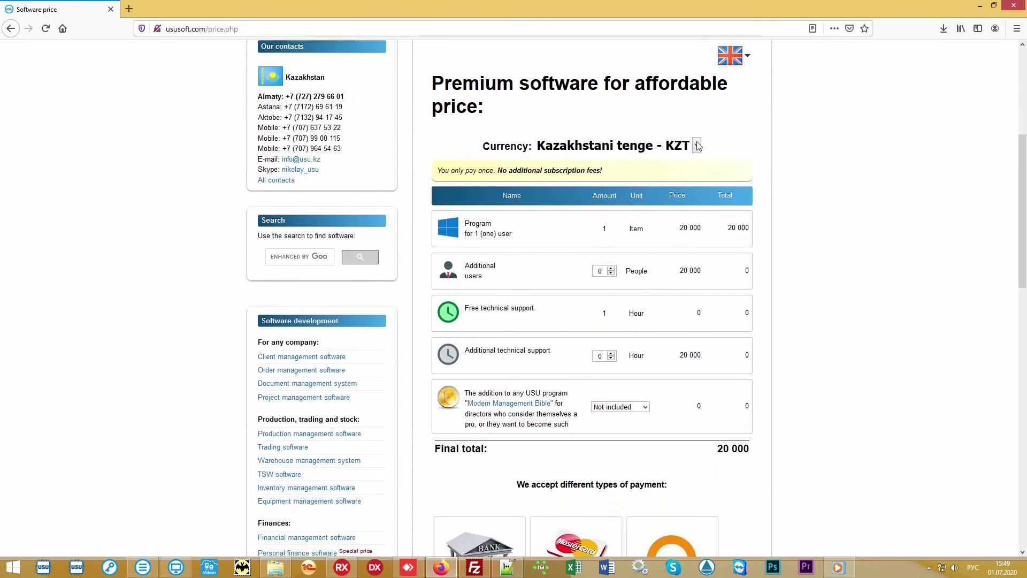
left_click(697, 176)
left_click(631, 234)
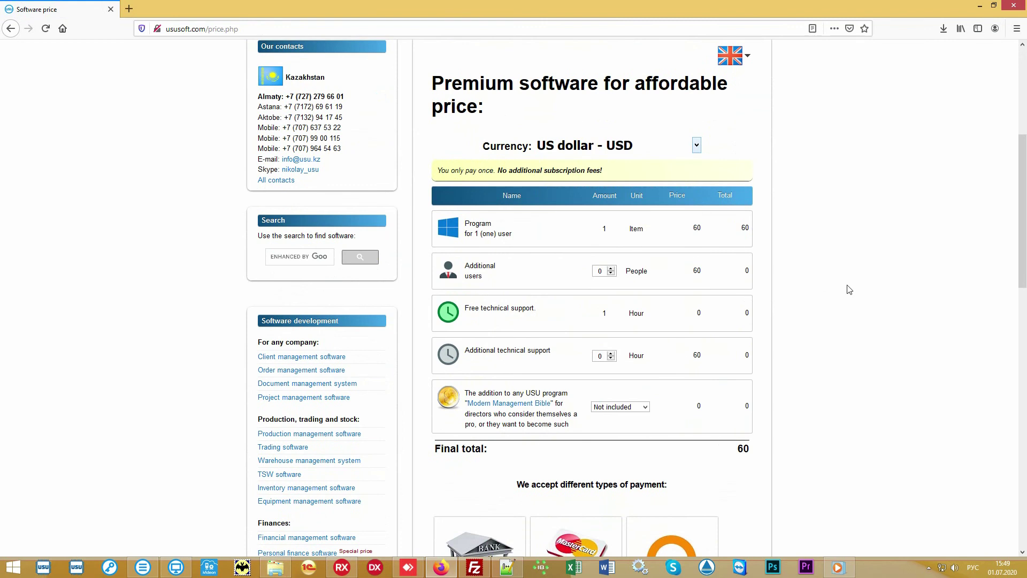
double_click(743, 448)
left_click(717, 456)
scroll(874, 281, "down", 1)
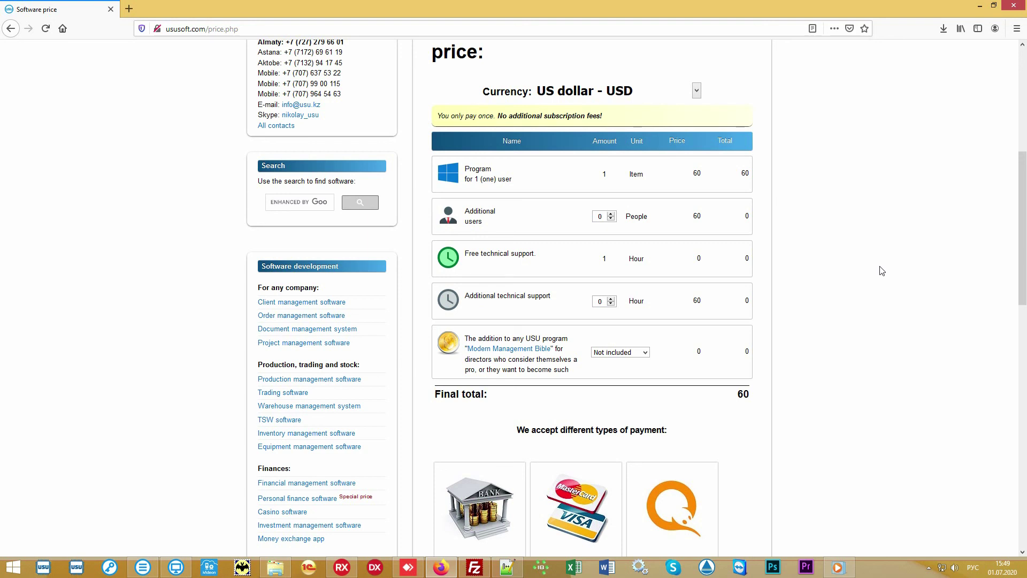
scroll(880, 270, "up", 6)
Go to the Contact details page listing the company's phone contacts by country
left_click(715, 265)
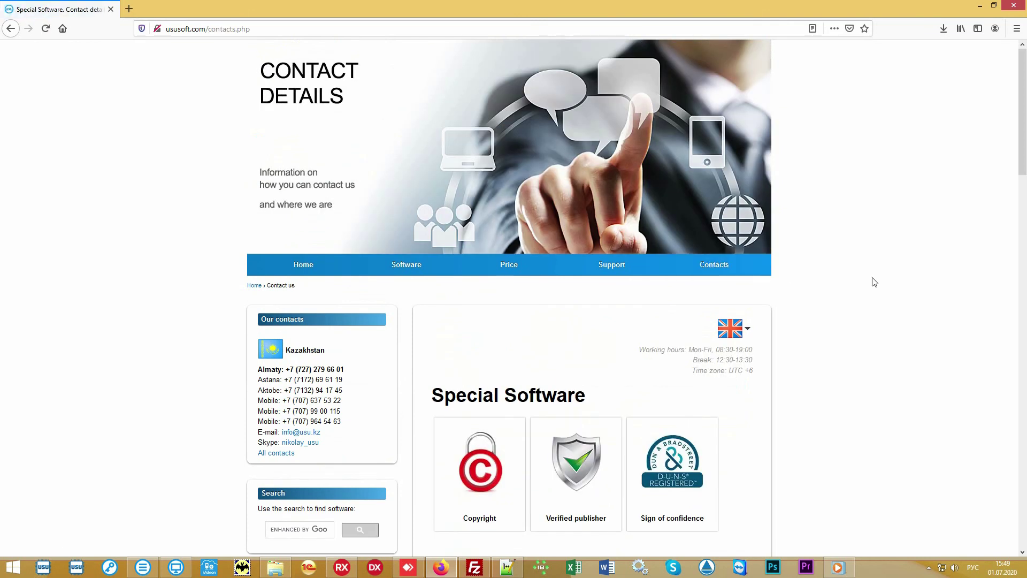
scroll(874, 282, "down", 2)
scroll(874, 282, "down", 1)
scroll(873, 282, "down", 2)
scroll(873, 282, "down", 1)
scroll(873, 282, "down", 3)
scroll(864, 281, "down", 1)
scroll(860, 280, "down", 1)
scroll(860, 281, "down", 2)
scroll(860, 281, "down", 2)
scroll(856, 282, "down", 2)
scroll(851, 281, "down", 1)
scroll(849, 278, "down", 1)
scroll(849, 278, "down", 2)
scroll(849, 278, "down", 1)
scroll(849, 278, "up", 1)
scroll(849, 279, "up", 3)
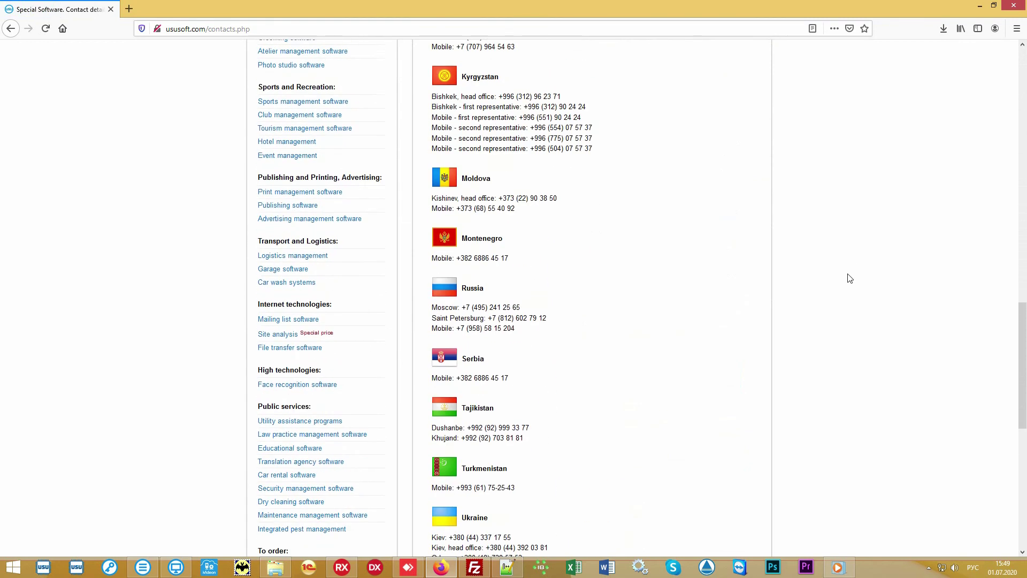
scroll(848, 279, "up", 2)
scroll(849, 278, "up", 4)
scroll(849, 279, "up", 3)
scroll(848, 279, "up", 2)
scroll(849, 279, "up", 4)
scroll(849, 278, "up", 2)
scroll(849, 279, "up", 2)
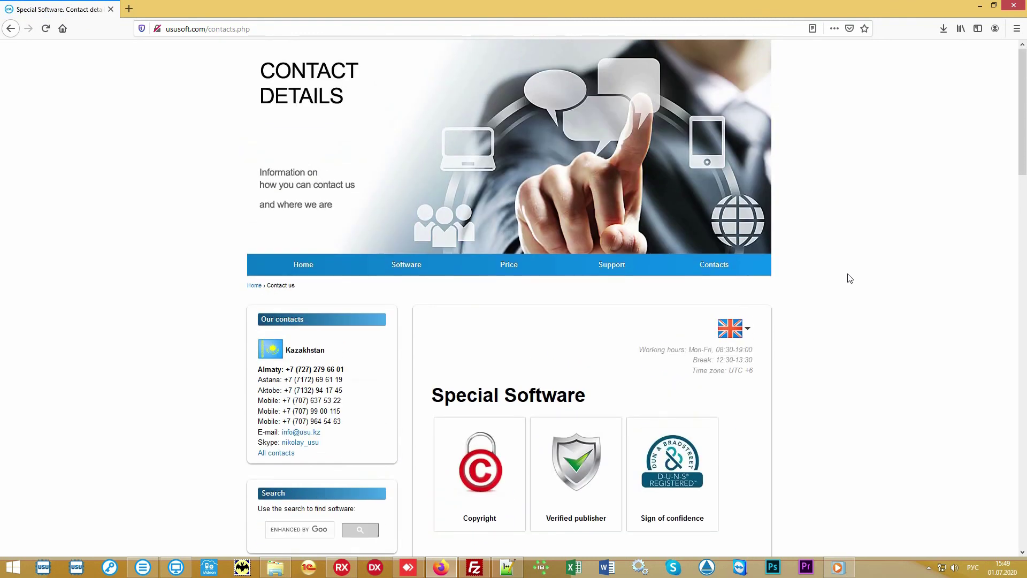